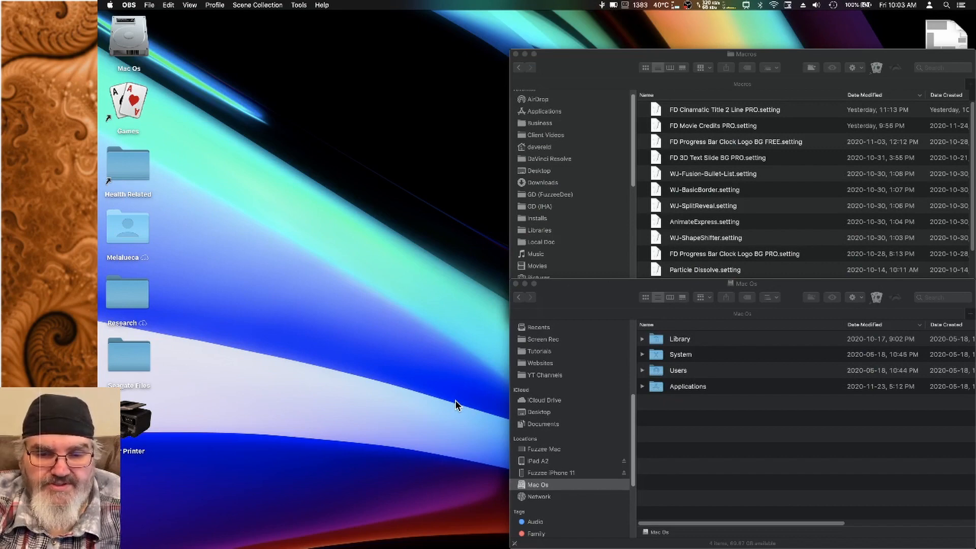
Open the Users folder on the Mac Os drive and show the hidden files and folders.
{"action": "left_click", "coordinate": [561, 487]}
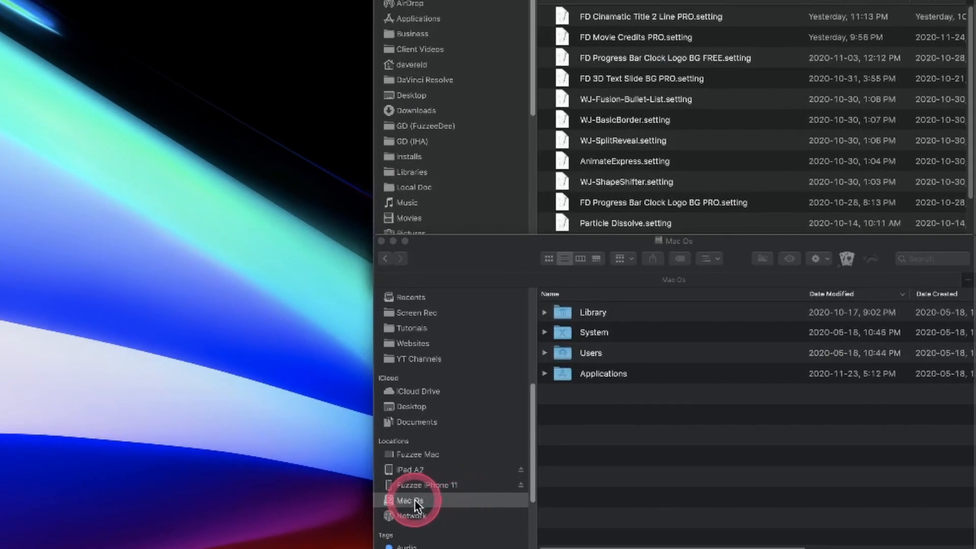
{"action": "left_click", "coordinate": [416, 503]}
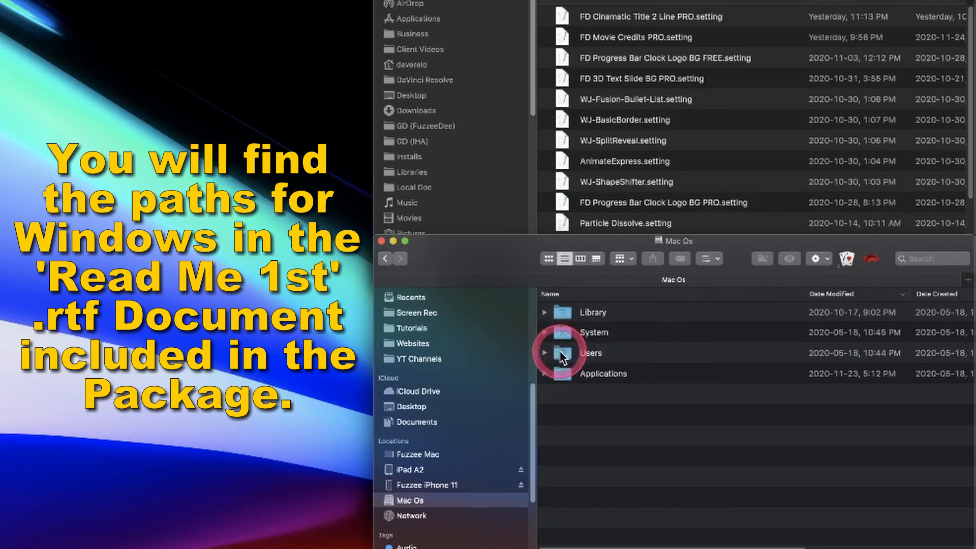
{"action": "left_click", "coordinate": [562, 354]}
{"action": "double_click", "coordinate": [563, 354]}
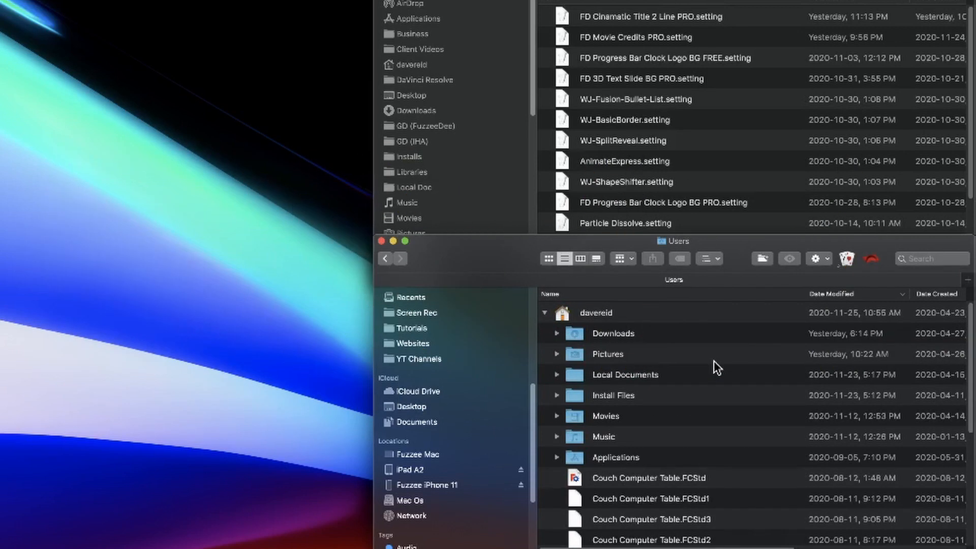
{"action": "key", "text": "super+shift+period"}
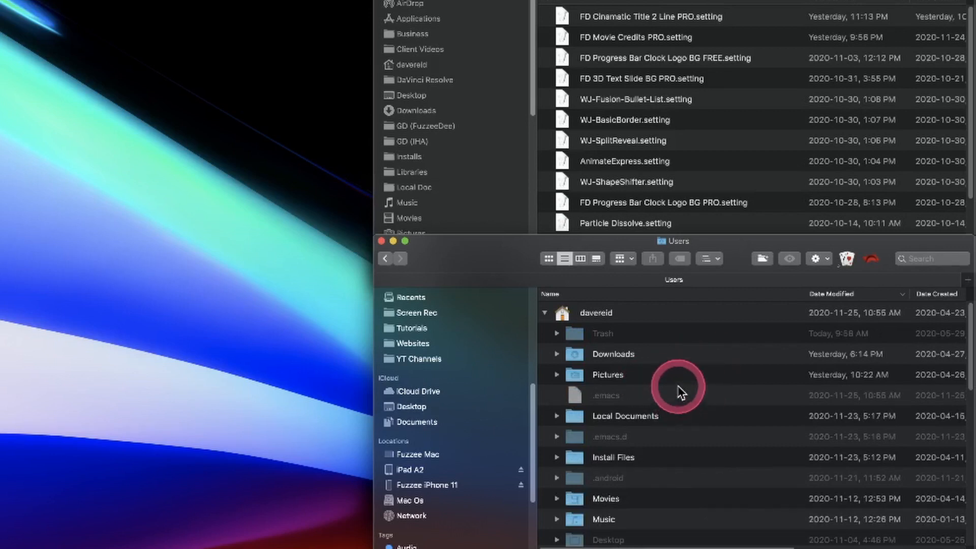
From the home folder's Library, open the Blackmagic Design > DaVinci Resolve > Fusion > Macros folder under Application Support.
{"action": "scroll", "coordinate": [678, 385], "scroll_direction": "down", "scroll_amount": 5}
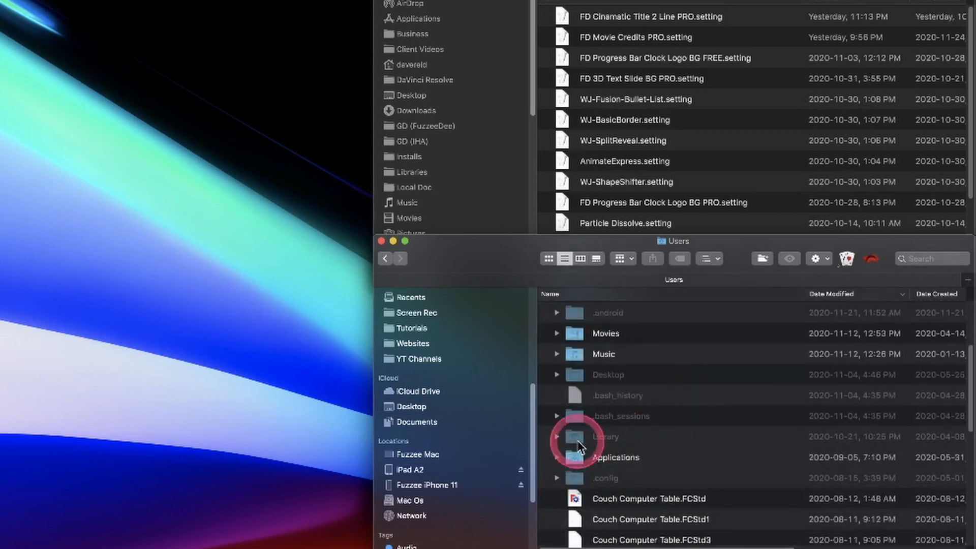
{"action": "left_click", "coordinate": [572, 436]}
{"action": "double_click", "coordinate": [573, 437]}
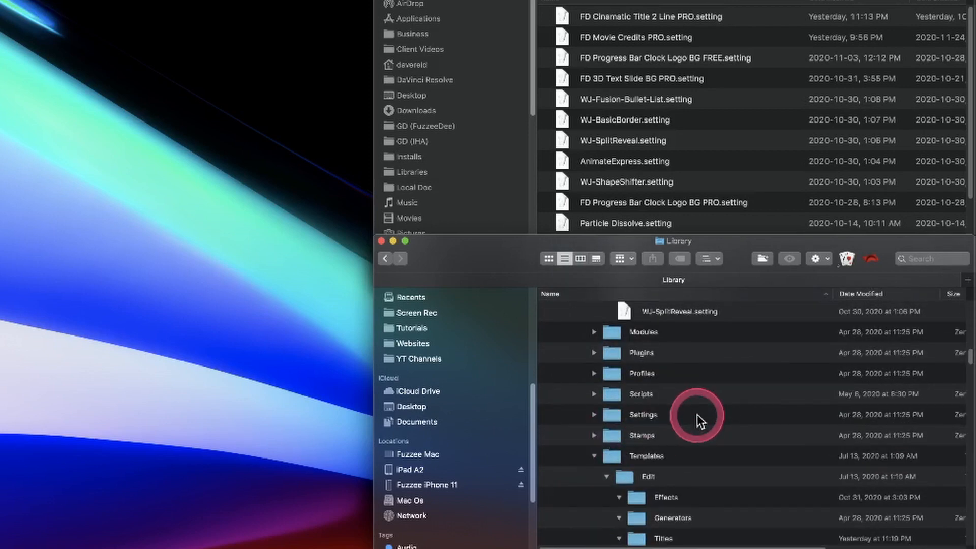
{"action": "scroll", "coordinate": [697, 414], "scroll_direction": "up", "scroll_amount": 15}
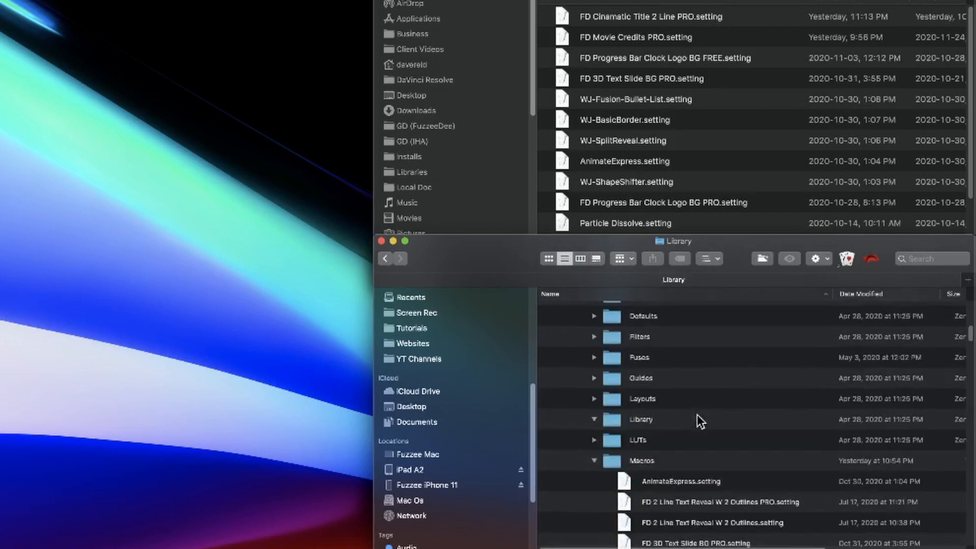
{"action": "scroll", "coordinate": [698, 421], "scroll_direction": "up", "scroll_amount": 10}
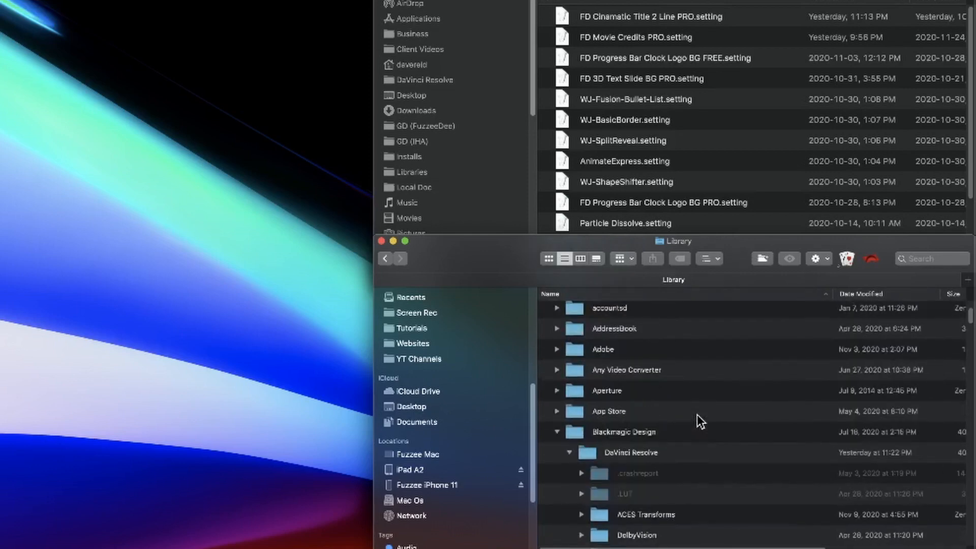
{"action": "double_click", "coordinate": [576, 434]}
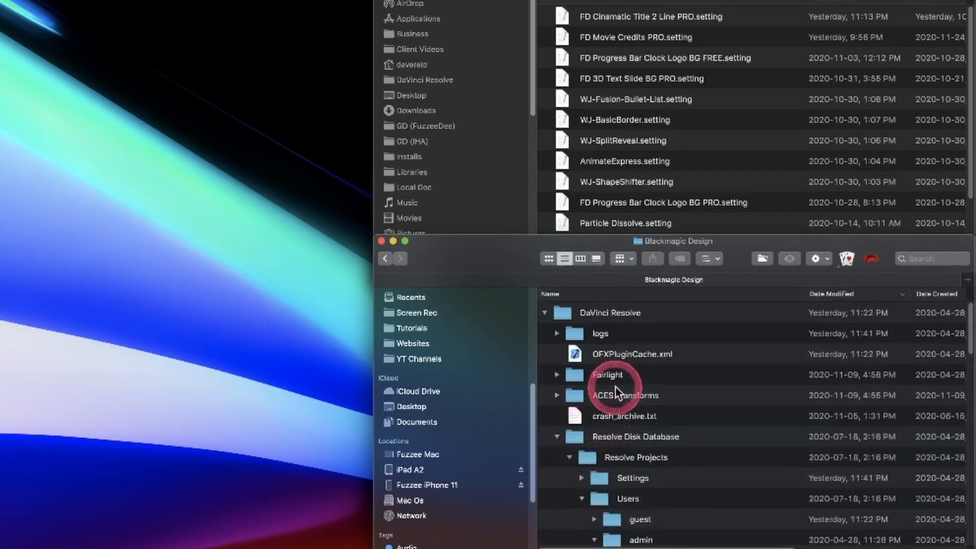
{"action": "double_click", "coordinate": [563, 313]}
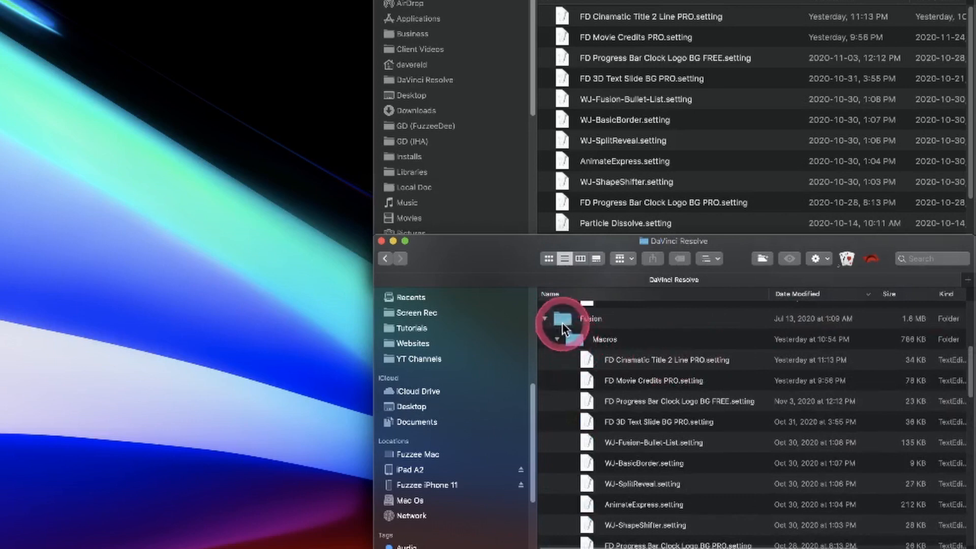
{"action": "double_click", "coordinate": [560, 321]}
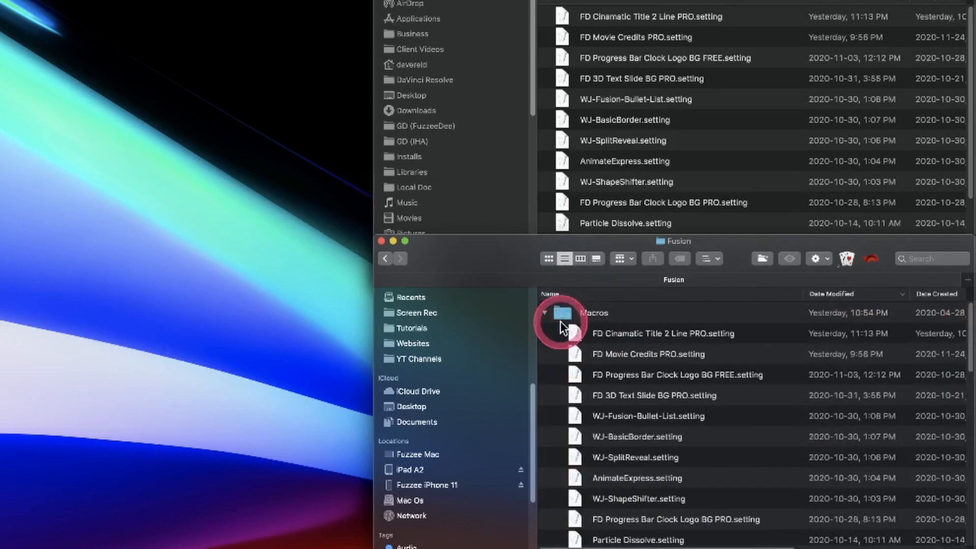
{"action": "double_click", "coordinate": [561, 318]}
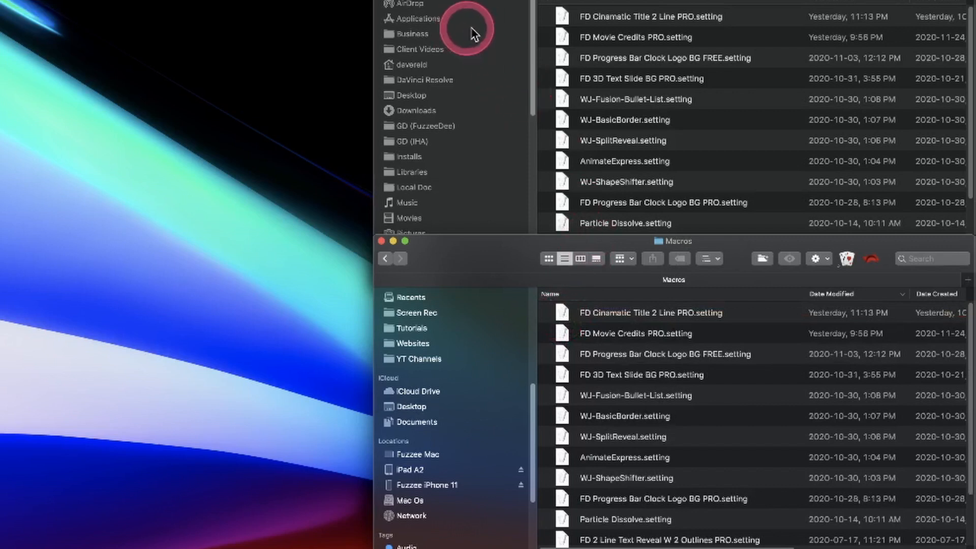
Show the contents of the Websites folder in the other Finder window.
{"action": "left_click", "coordinate": [420, 4]}
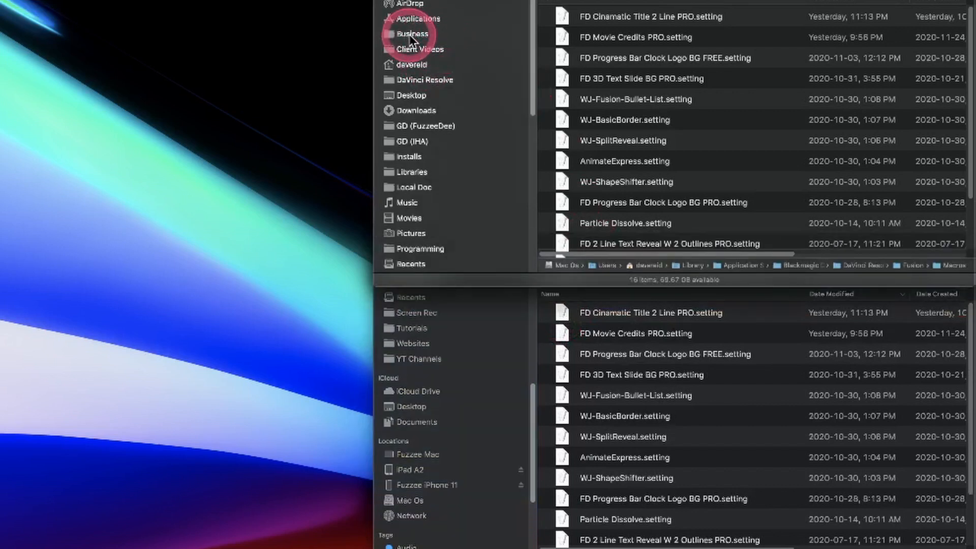
{"action": "scroll", "coordinate": [419, 246], "scroll_direction": "down", "scroll_amount": 3}
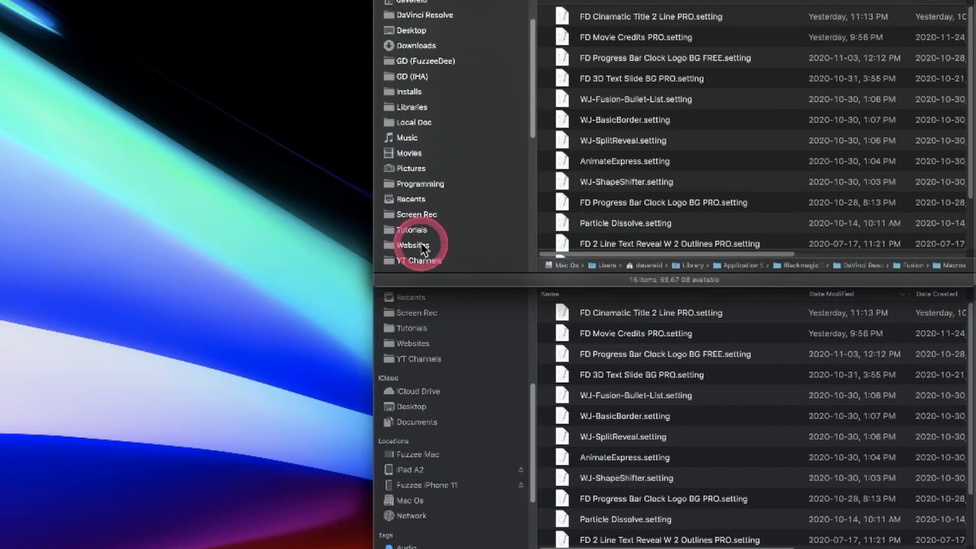
{"action": "left_click", "coordinate": [418, 245]}
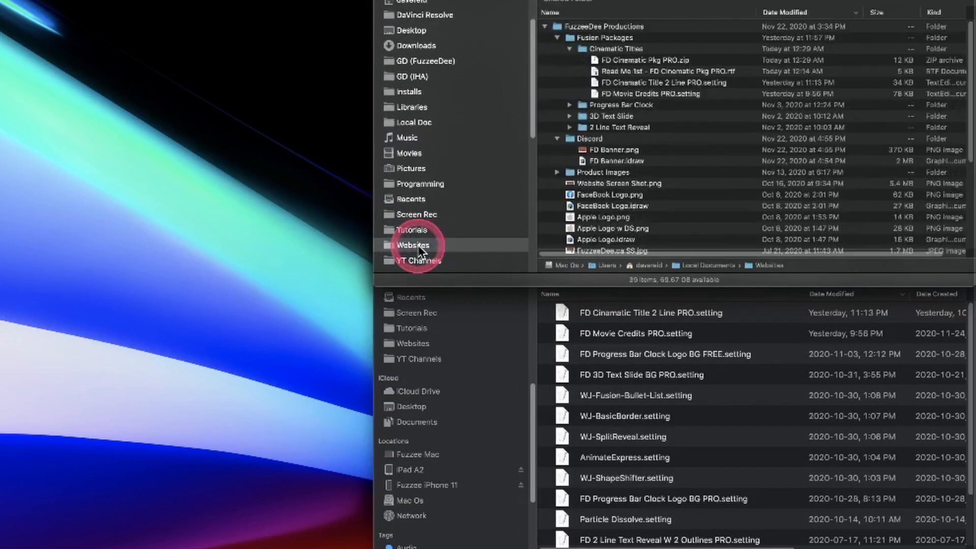
Copy FD Cinamatic Title 2 Line PRO.setting and FD Movie Credits PRO.setting from Cinematic Titles into Macros, keeping both versions of each.
{"action": "left_click", "coordinate": [695, 84]}
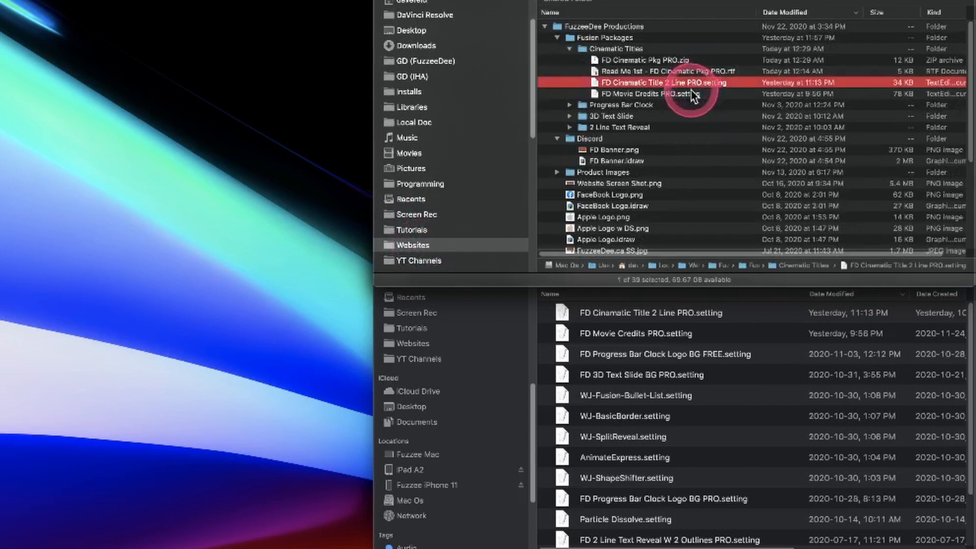
{"action": "left_click", "coordinate": [684, 96], "text": "shift"}
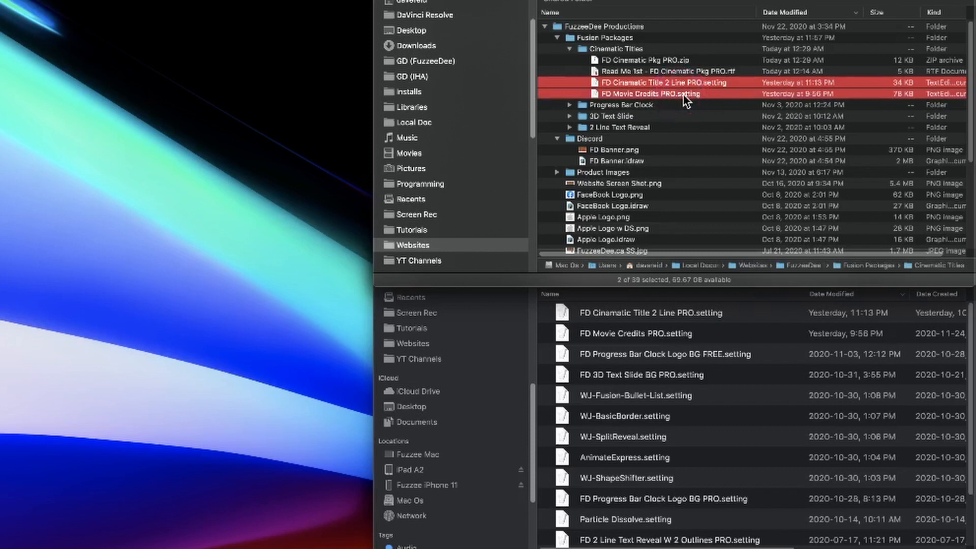
{"action": "left_click_drag", "start_coordinate": [686, 99], "coordinate": [676, 379]}
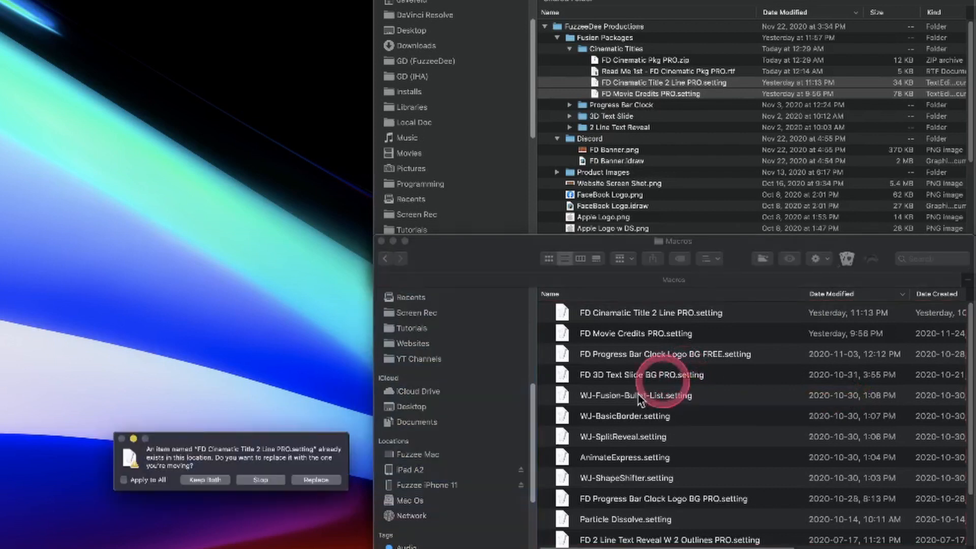
{"action": "left_click", "coordinate": [338, 479]}
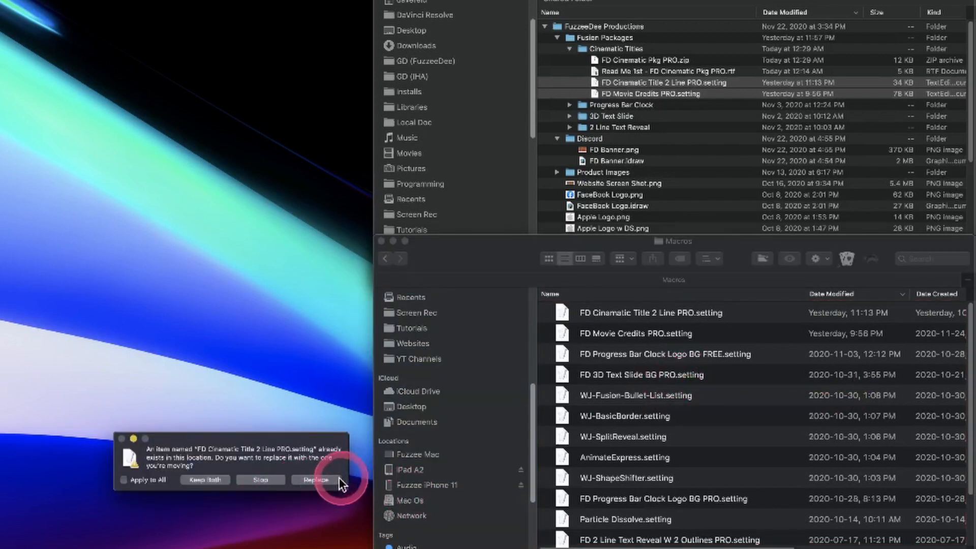
{"action": "left_click", "coordinate": [206, 480]}
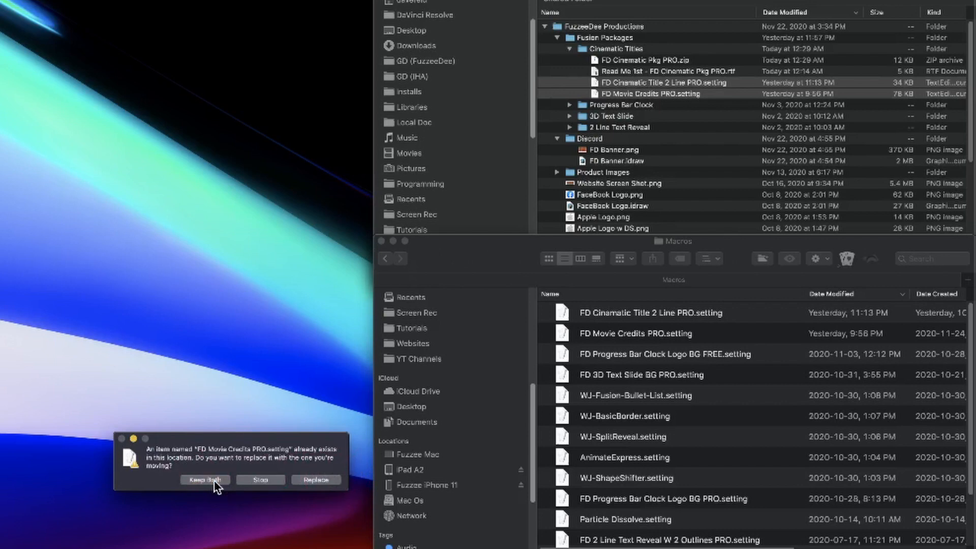
{"action": "left_click", "coordinate": [214, 481]}
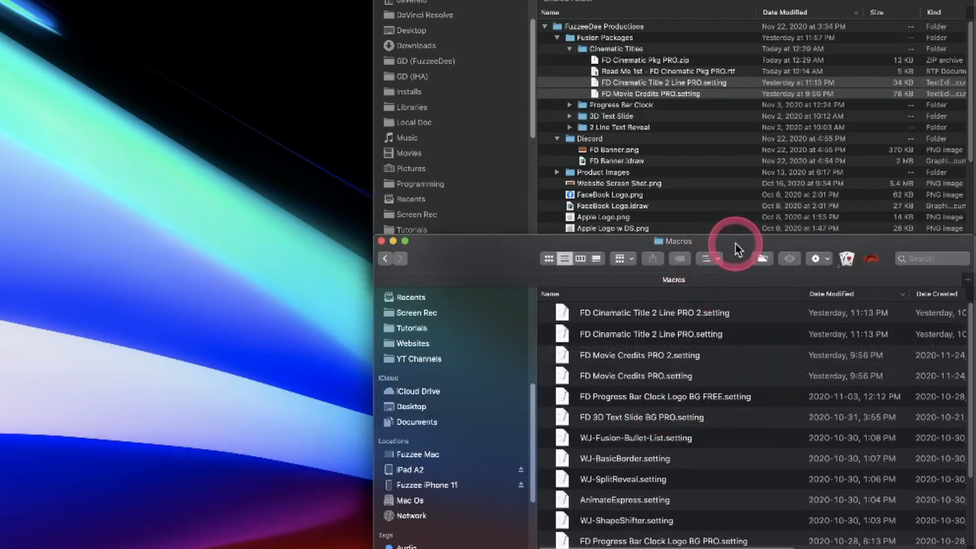
Go back to the Fusion folder and open the Titles folder inside Templates > Edit.
{"action": "left_click", "coordinate": [385, 259]}
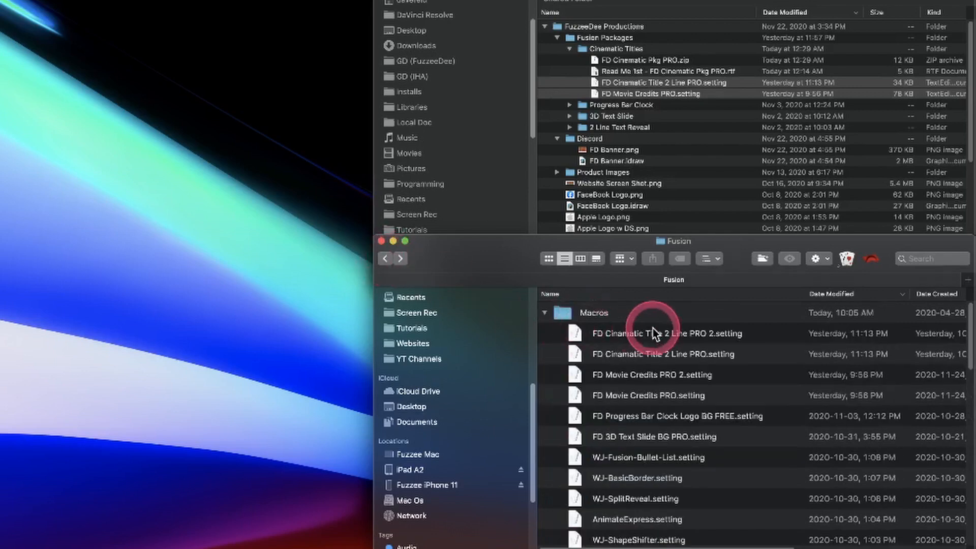
{"action": "scroll", "coordinate": [653, 328], "scroll_direction": "down", "scroll_amount": 5}
{"action": "scroll", "coordinate": [653, 327], "scroll_direction": "down", "scroll_amount": 7}
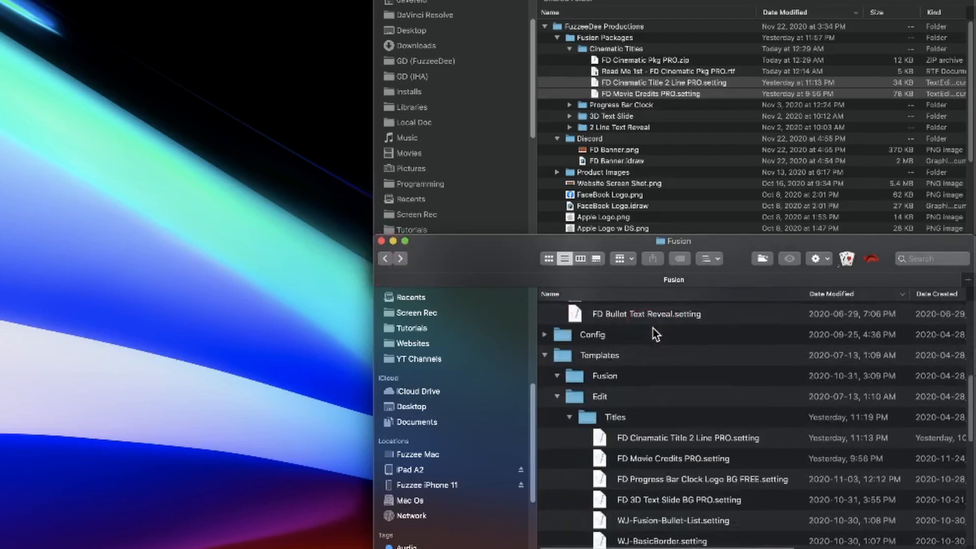
{"action": "scroll", "coordinate": [655, 334], "scroll_direction": "down", "scroll_amount": 2}
{"action": "double_click", "coordinate": [591, 352]}
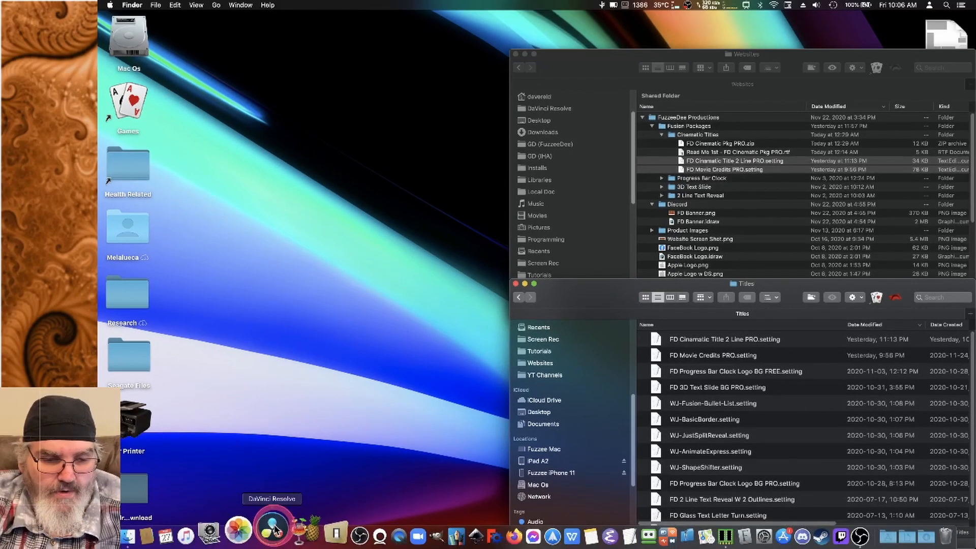
Switch to DaVinci Resolve and play the FD Movie Credits timeline through the title and credits.
{"action": "left_click", "coordinate": [276, 530]}
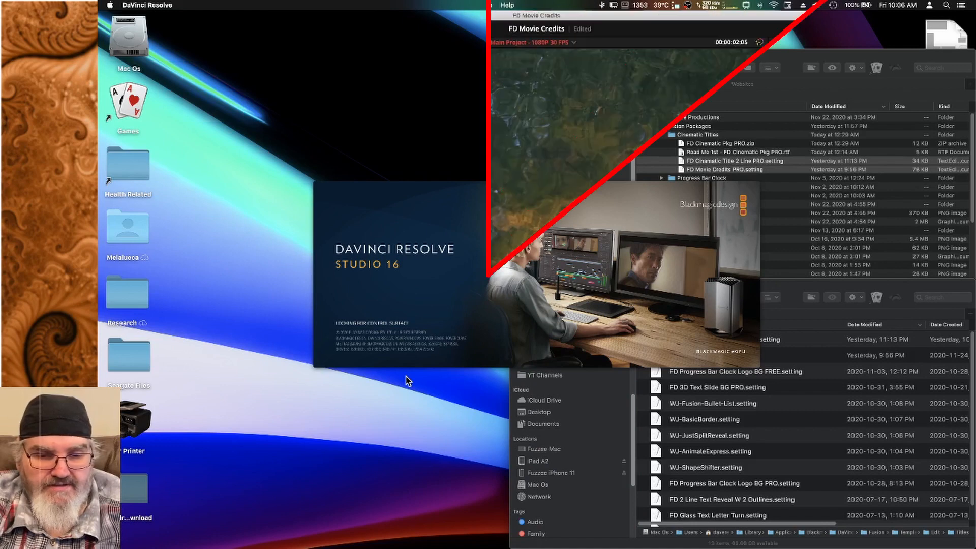
{"action": "left_click", "coordinate": [479, 403]}
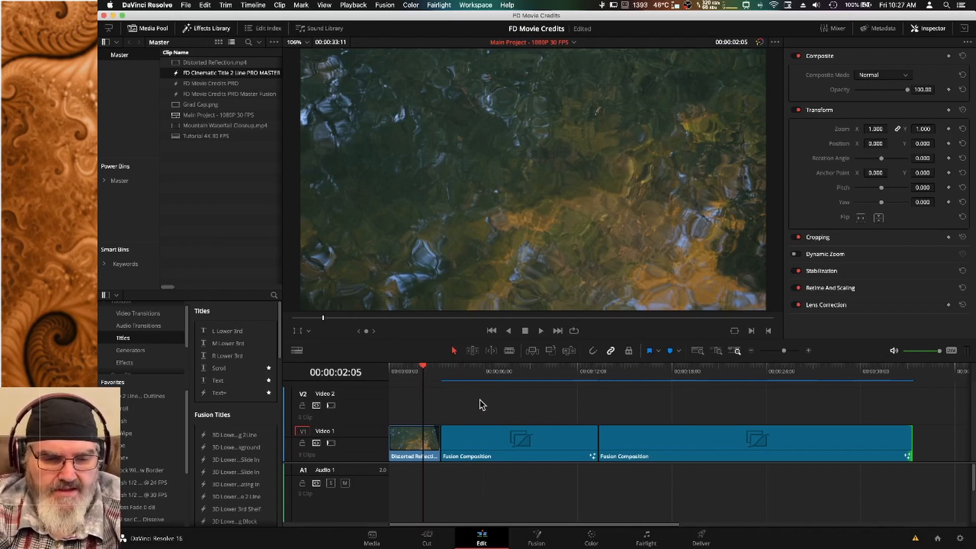
{"action": "key", "text": "space"}
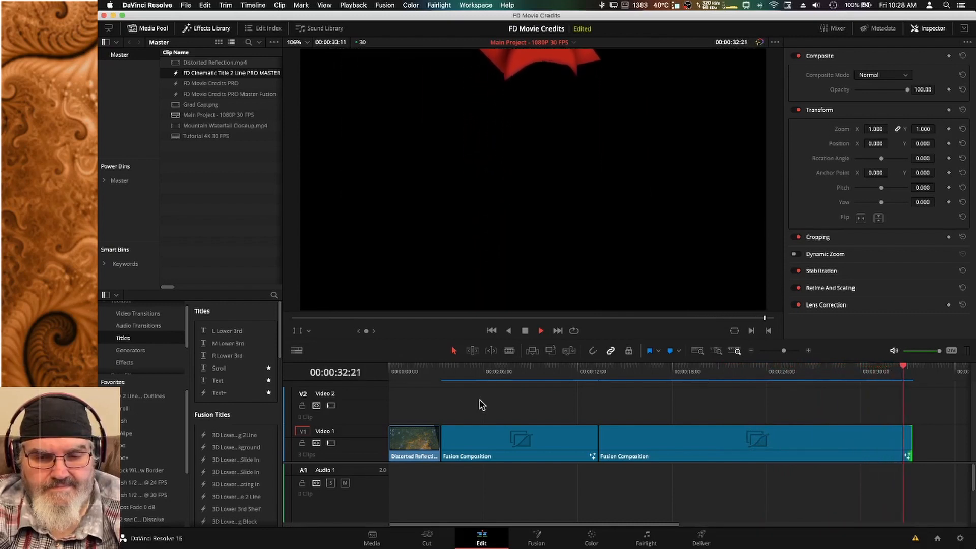
Park the playhead at 00:00:07:24 and open the first Fusion composition on Video 1 in the Fusion page.
{"action": "left_click", "coordinate": [610, 398]}
{"action": "left_click_drag", "start_coordinate": [608, 371], "coordinate": [510, 371]}
{"action": "left_click", "coordinate": [558, 450]}
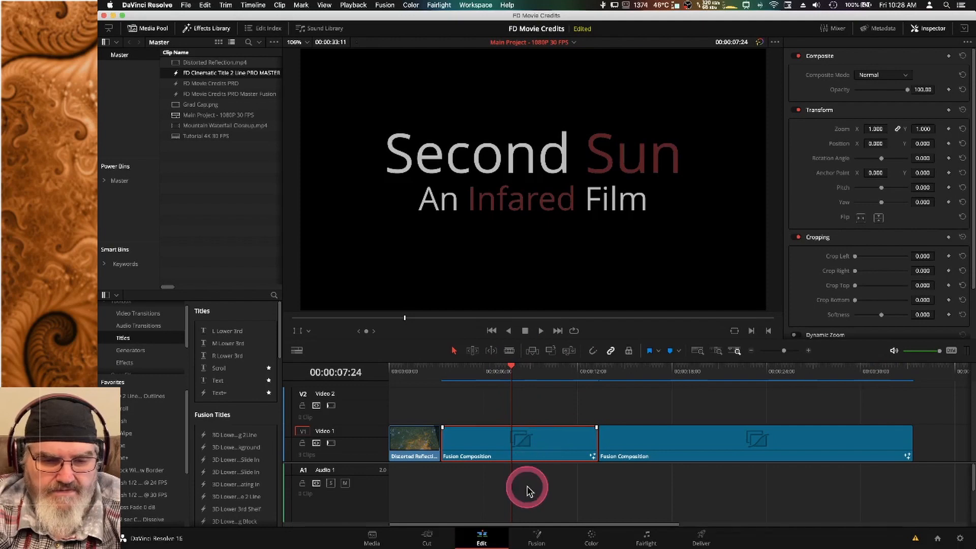
{"action": "left_click", "coordinate": [537, 540]}
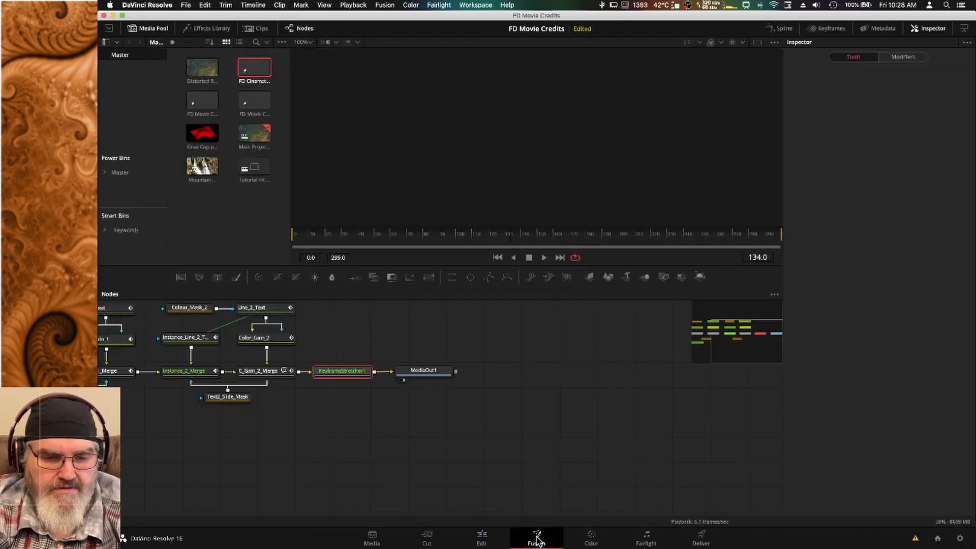
Examine the settings of the Line_1_Text and Line_2_Text nodes and the MediaOut1 output in the title composition.
{"action": "left_click_drag", "start_coordinate": [726, 370], "coordinate": [729, 338]}
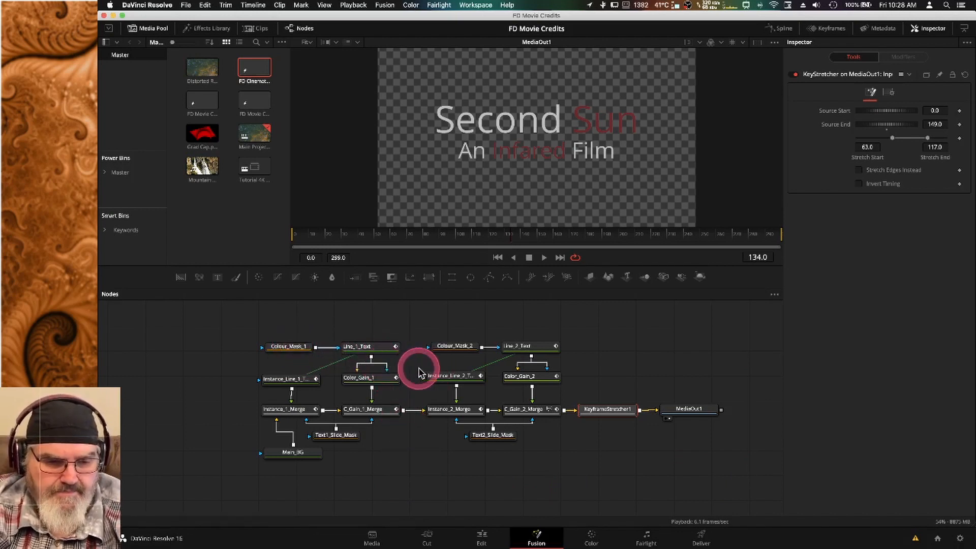
{"action": "left_click", "coordinate": [373, 348]}
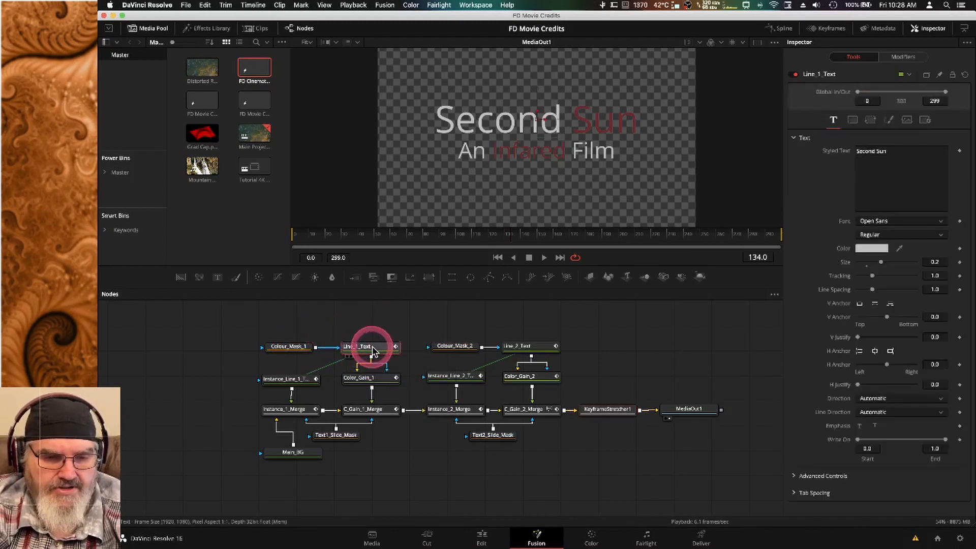
{"action": "left_click", "coordinate": [539, 348]}
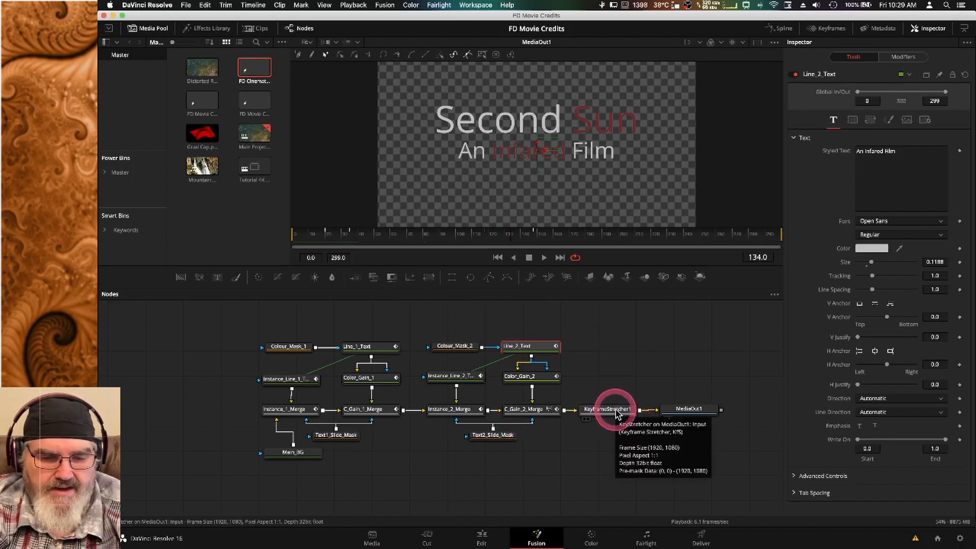
{"action": "left_click", "coordinate": [699, 409]}
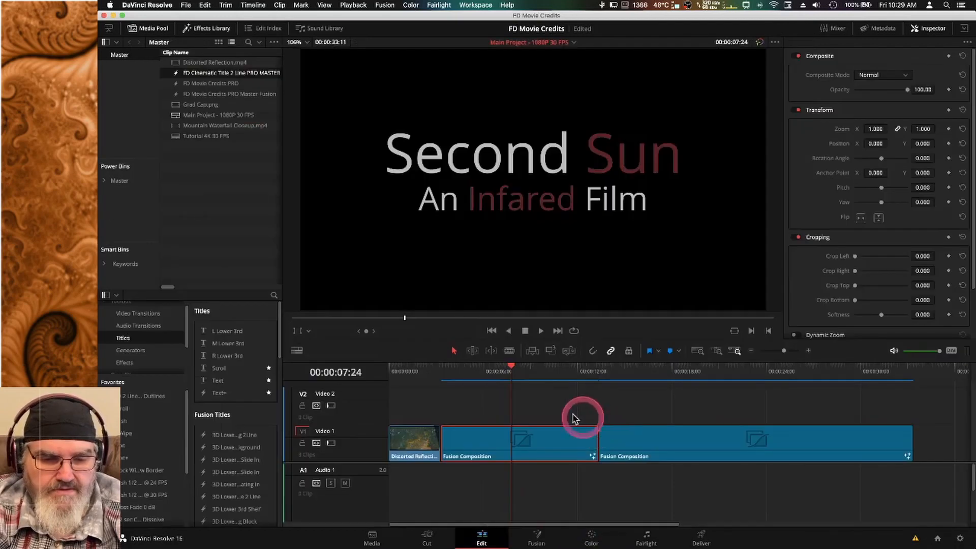
Park the playhead at 00:00:18:04 and open the second Fusion composition on Video 1 in the Fusion page.
{"action": "left_click_drag", "start_coordinate": [513, 363], "coordinate": [675, 376]}
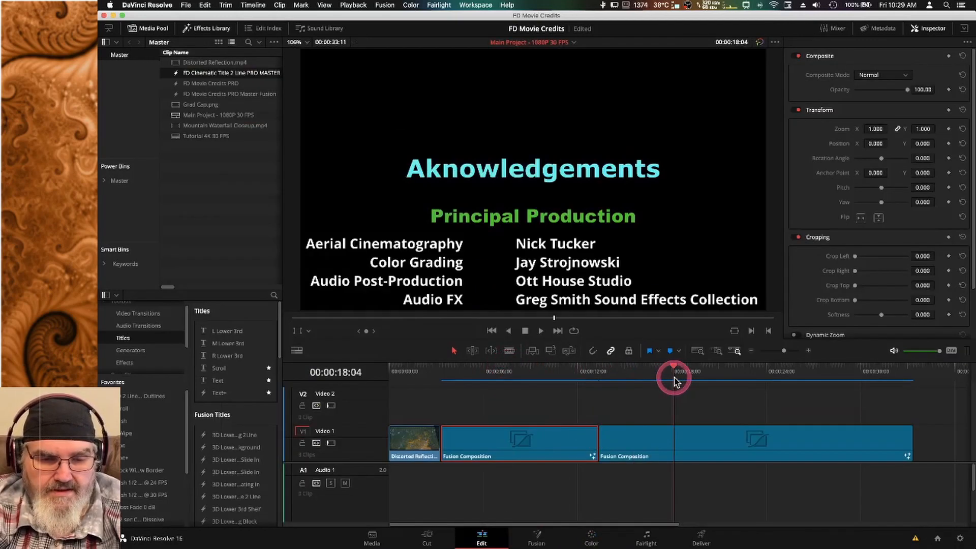
{"action": "left_click", "coordinate": [723, 444]}
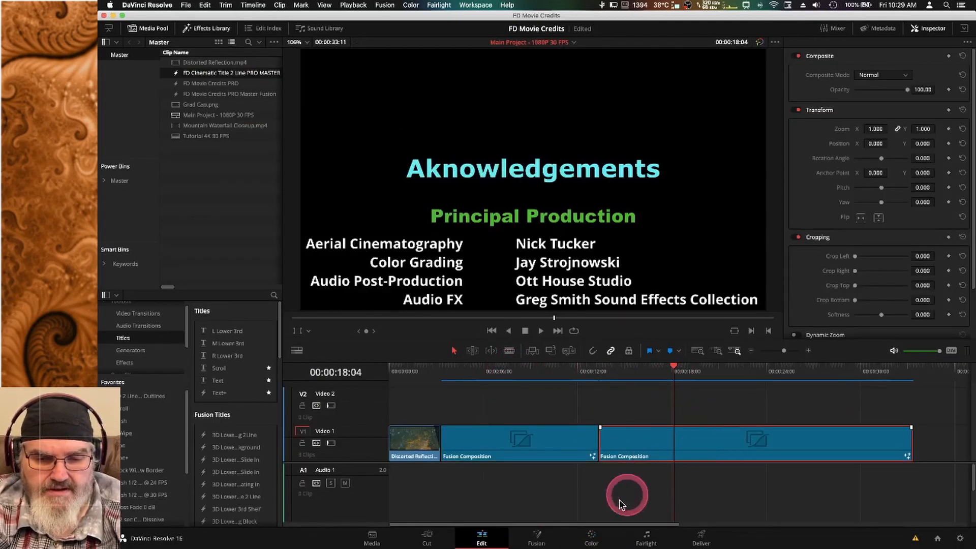
{"action": "left_click", "coordinate": [538, 539]}
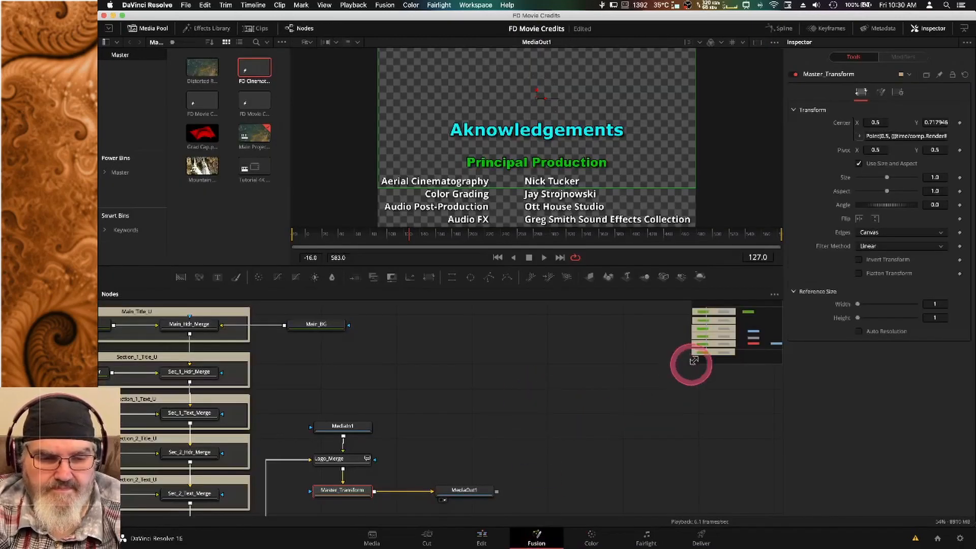
Examine the credits composition's node tree, from the header, section and footer groups through Logo_Merge and Master_Transform to MediaOut1.
{"action": "left_click", "coordinate": [741, 332]}
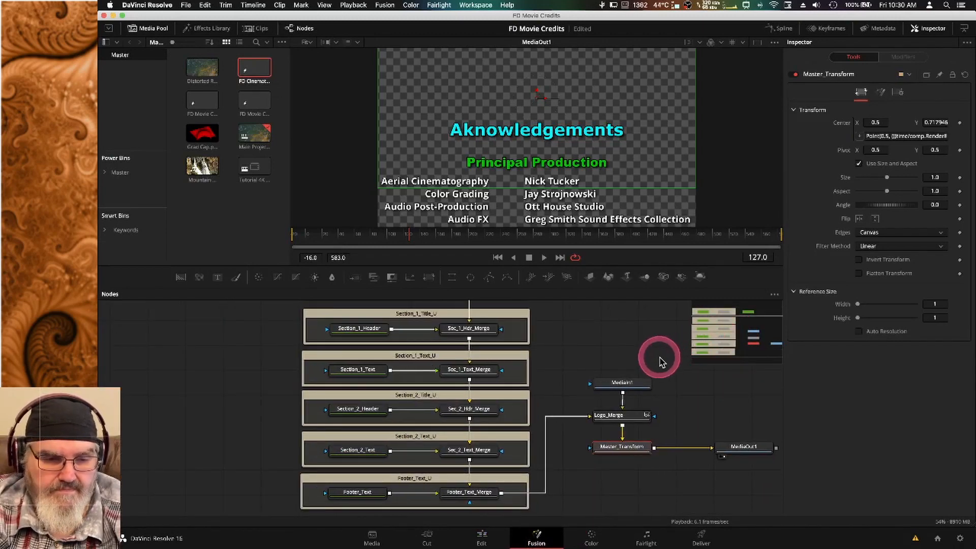
{"action": "scroll", "coordinate": [661, 362], "scroll_direction": "down", "scroll_amount": 3}
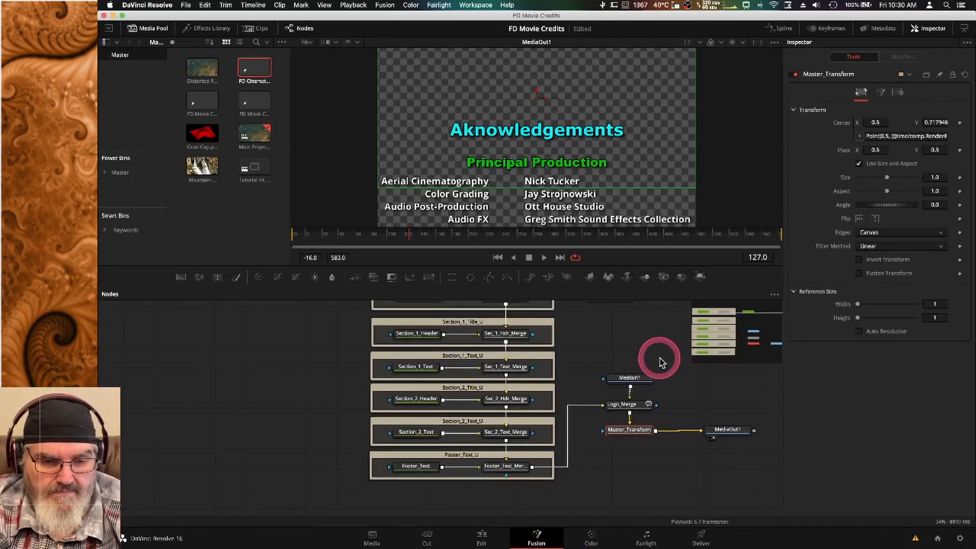
{"action": "scroll", "coordinate": [661, 362], "scroll_direction": "down", "scroll_amount": 3}
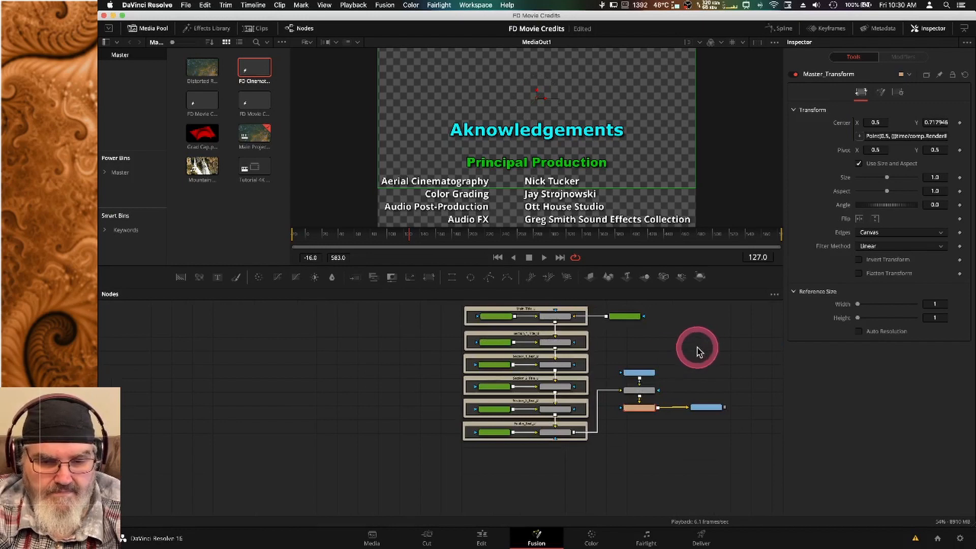
{"action": "scroll", "coordinate": [695, 350], "scroll_direction": "up", "scroll_amount": 5}
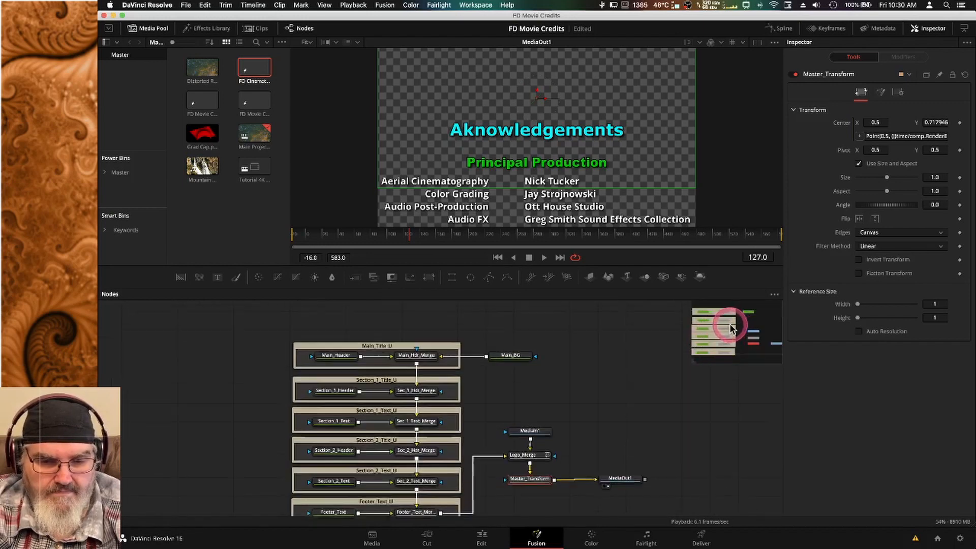
{"action": "left_click_drag", "start_coordinate": [731, 328], "coordinate": [724, 332]}
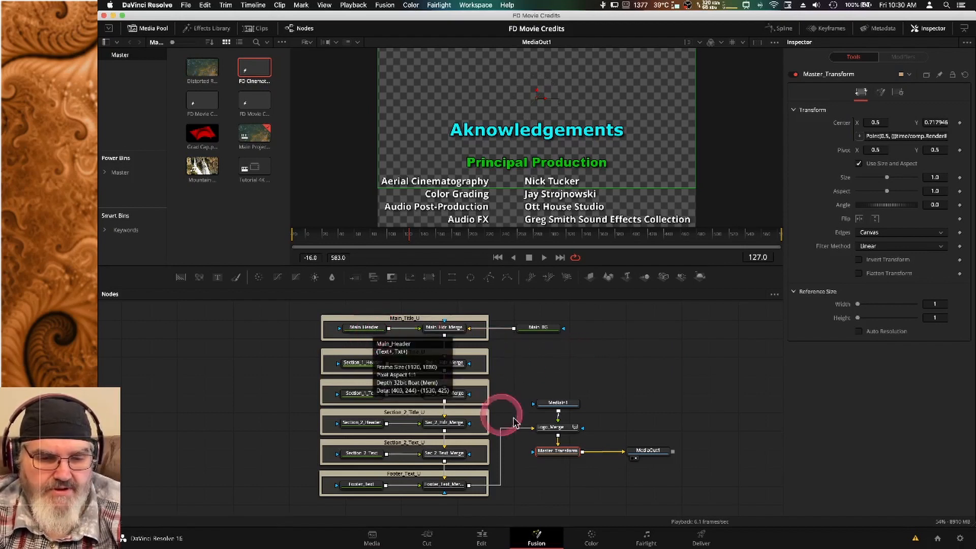
{"action": "left_click", "coordinate": [559, 456]}
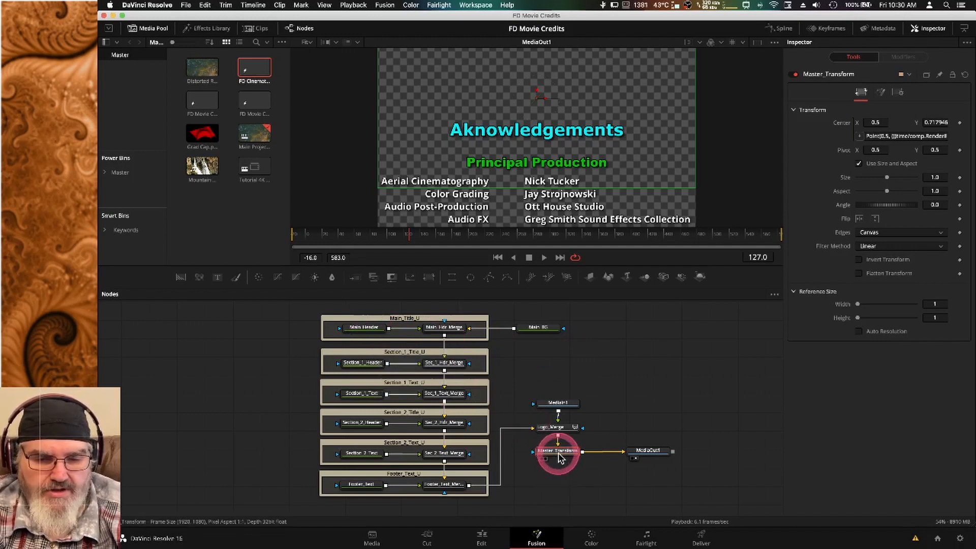
{"action": "left_click", "coordinate": [709, 449]}
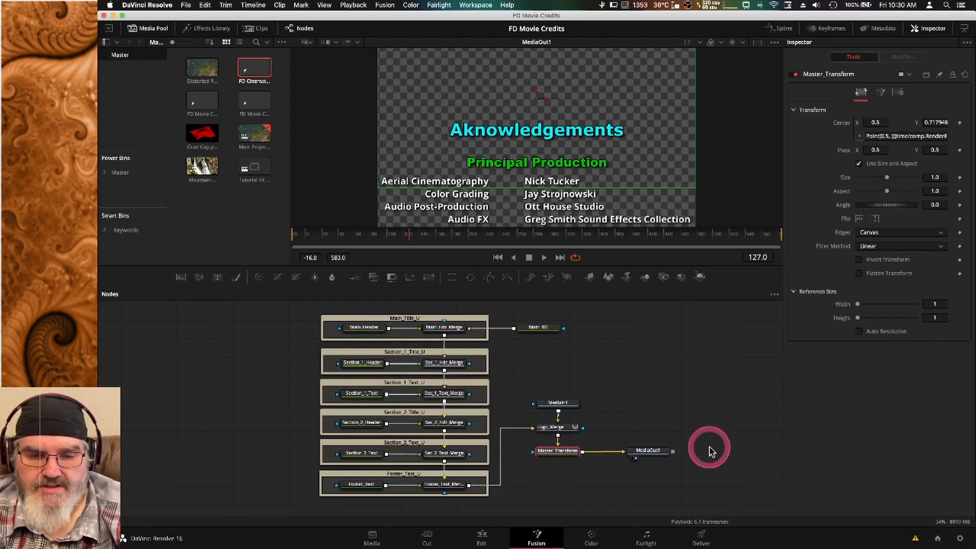
Switch to Finder, open Movie Credits.txt from the Fusion folder under Programming, and review the position expressions in it.
{"action": "key", "text": "super+Tab"}
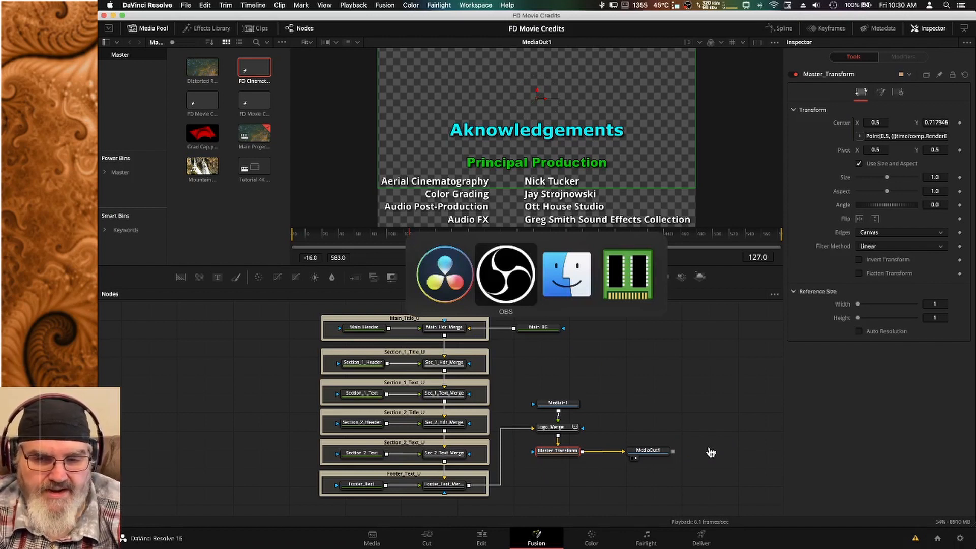
{"action": "key", "text": "super+Tab"}
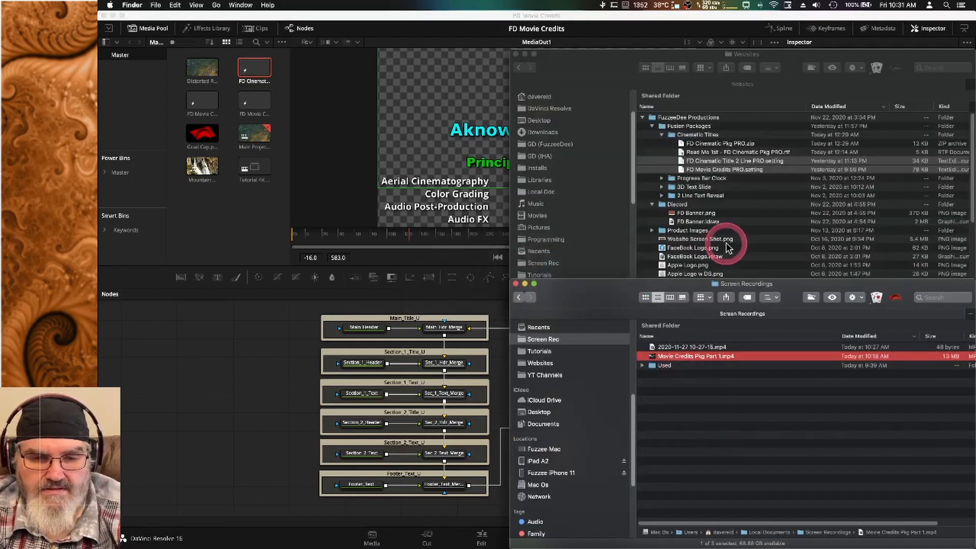
{"action": "left_click", "coordinate": [546, 240]}
{"action": "left_click", "coordinate": [553, 239]}
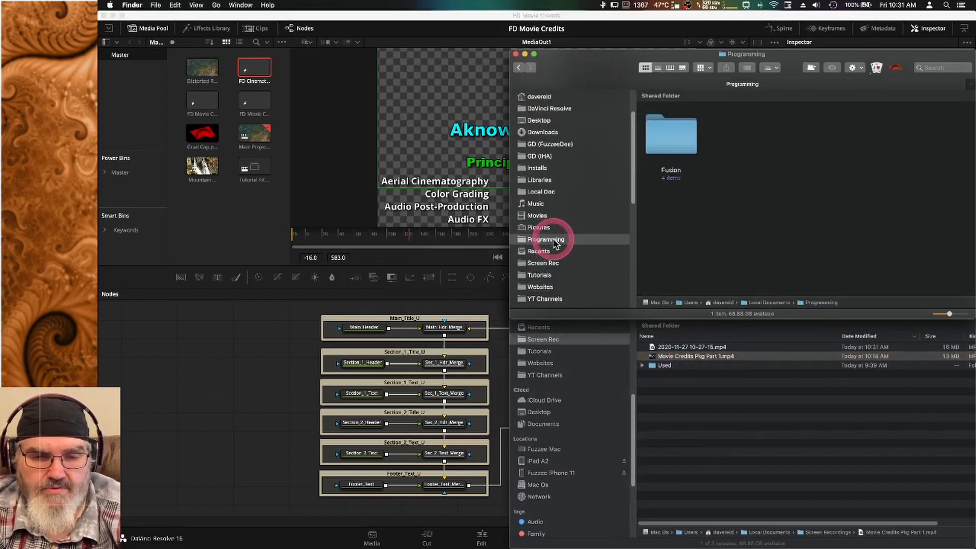
{"action": "double_click", "coordinate": [680, 148]}
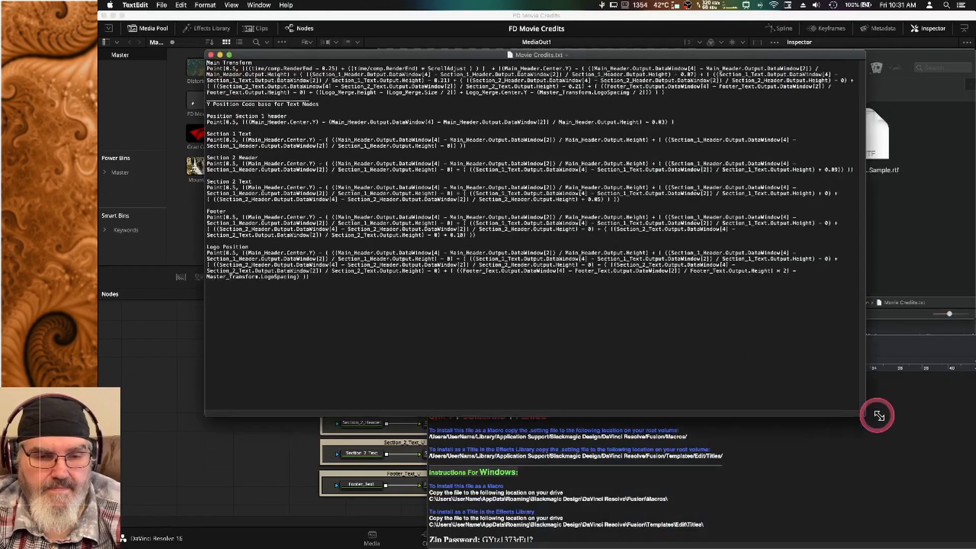
{"action": "left_click_drag", "start_coordinate": [878, 414], "coordinate": [813, 379]}
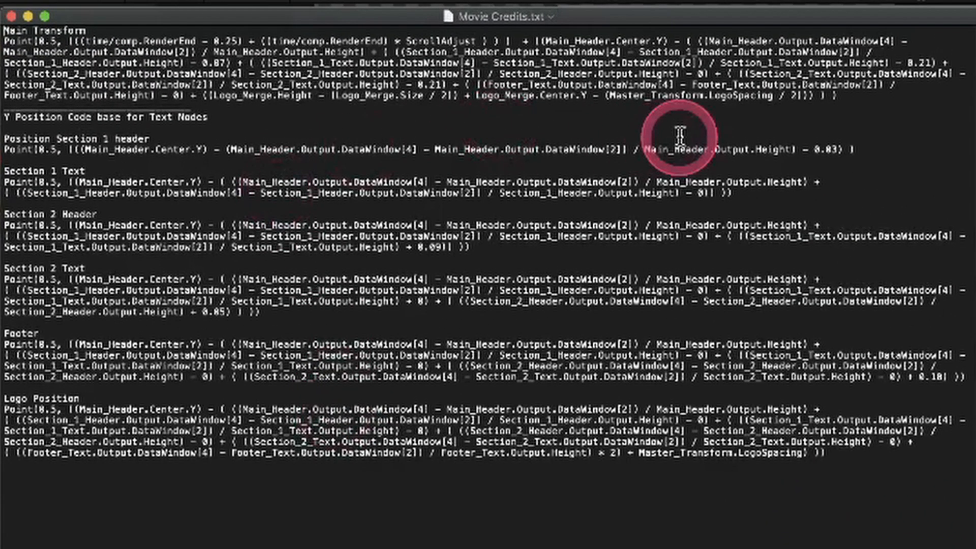
{"action": "left_click_drag", "start_coordinate": [857, 99], "coordinate": [4, 36]}
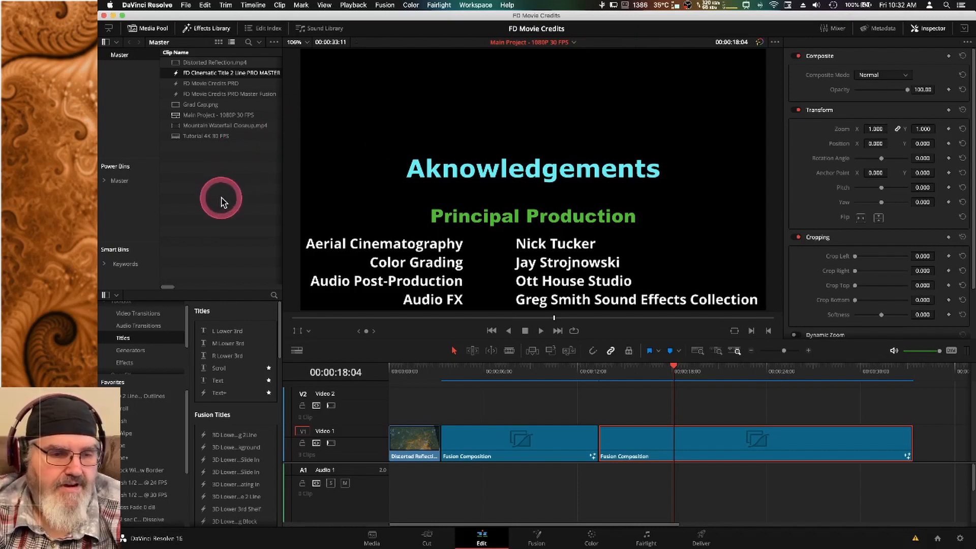
Open the Tutorial 4K 30 FPS timeline and show the Effects Library titles with full names, down to the FD titles.
{"action": "left_click", "coordinate": [178, 142]}
{"action": "double_click", "coordinate": [179, 137]}
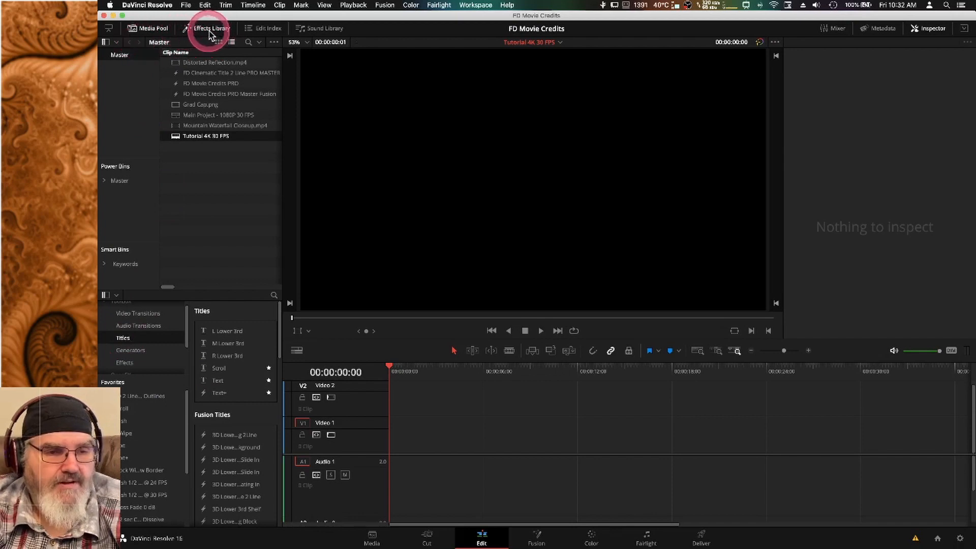
{"action": "left_click", "coordinate": [159, 30]}
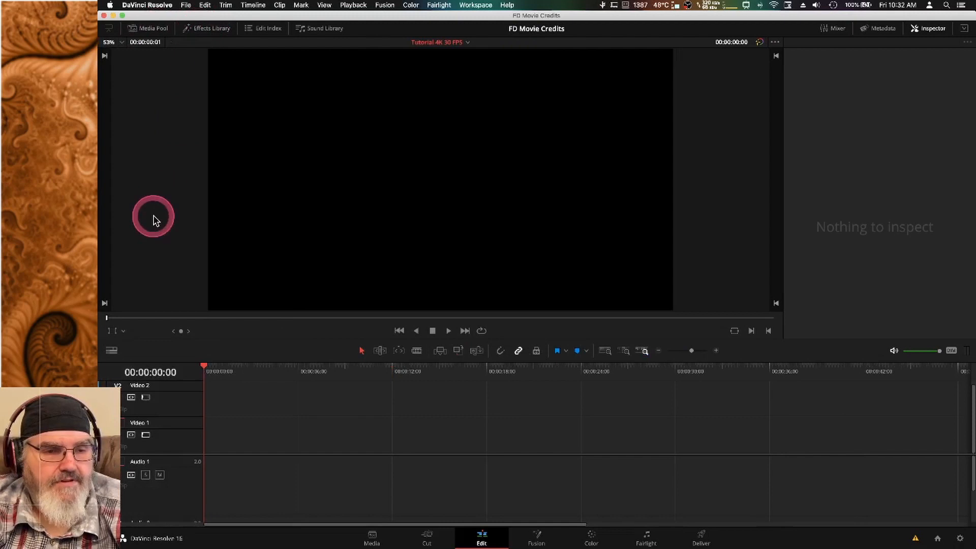
{"action": "left_click", "coordinate": [210, 29]}
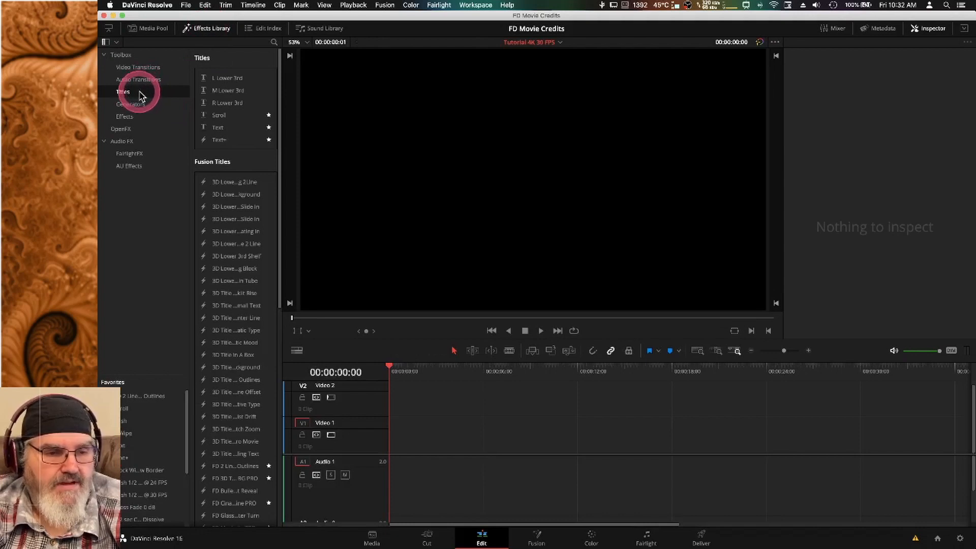
{"action": "left_click", "coordinate": [105, 42]}
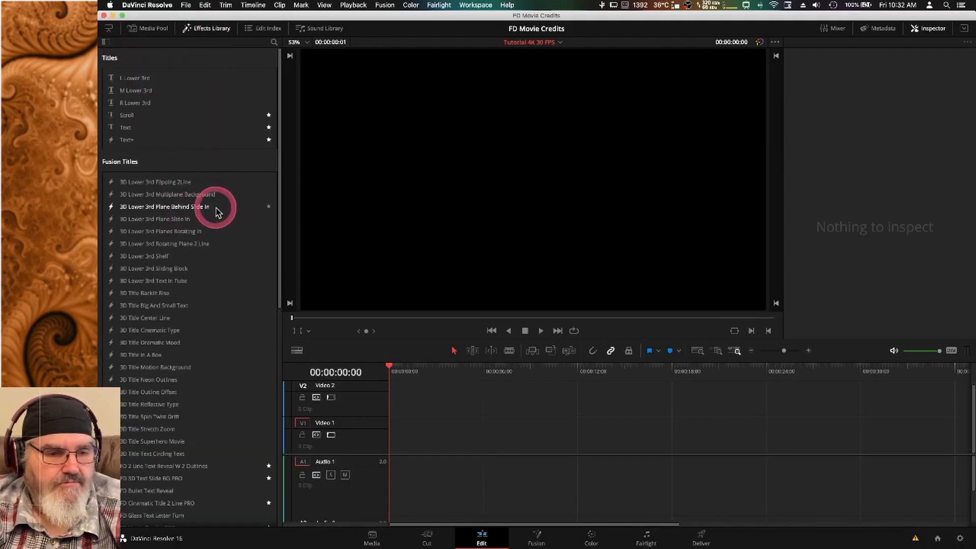
{"action": "scroll", "coordinate": [216, 213], "scroll_direction": "down", "scroll_amount": 10}
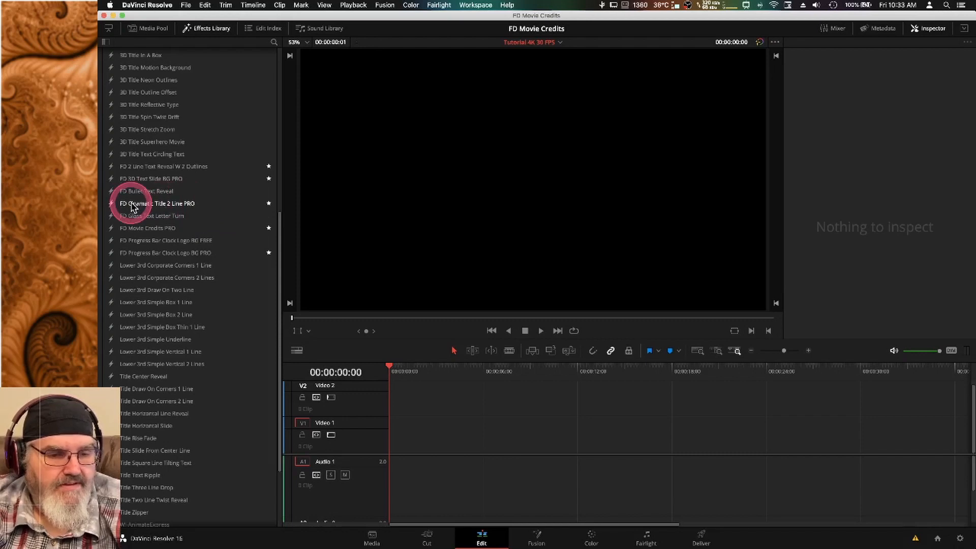
Add FD Cinamatic Title 2 Line PRO to Video 1, place it from about 3 seconds until 00:00:13:09, and save the project.
{"action": "left_click_drag", "start_coordinate": [131, 206], "coordinate": [398, 434]}
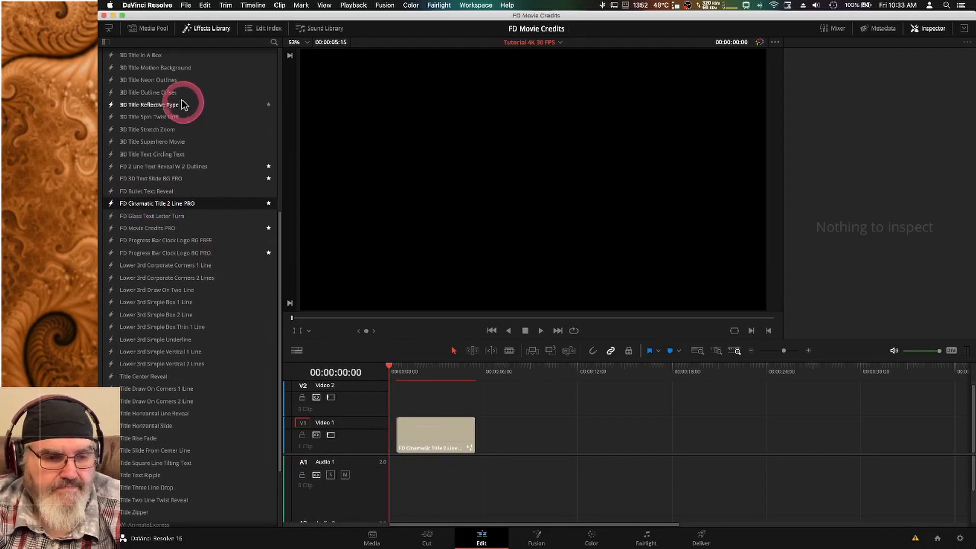
{"action": "left_click", "coordinate": [152, 30]}
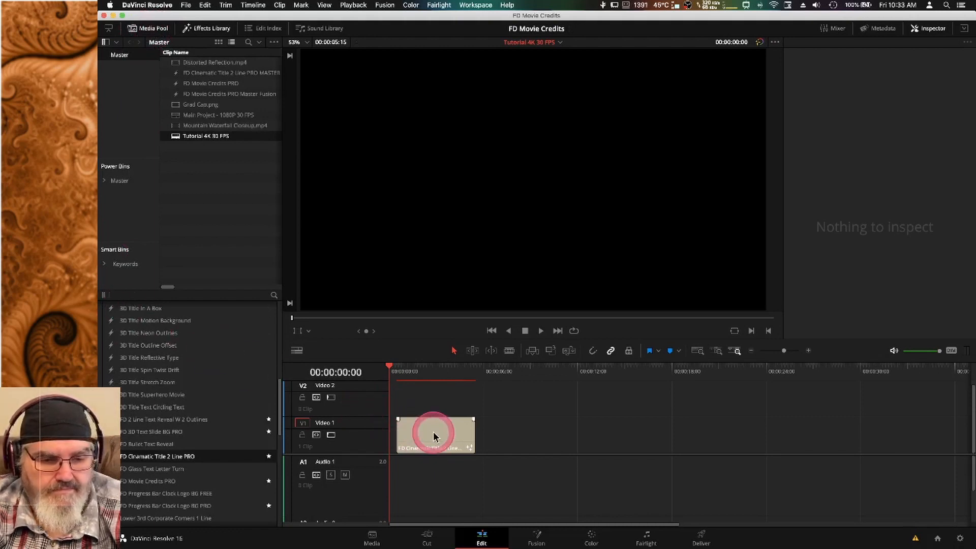
{"action": "left_click_drag", "start_coordinate": [433, 436], "coordinate": [594, 439]}
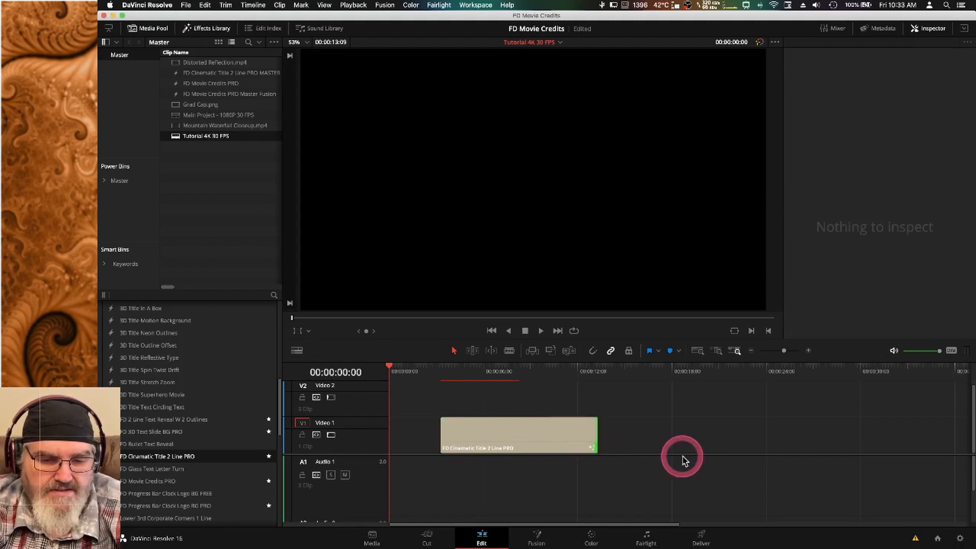
{"action": "key", "text": "super+s"}
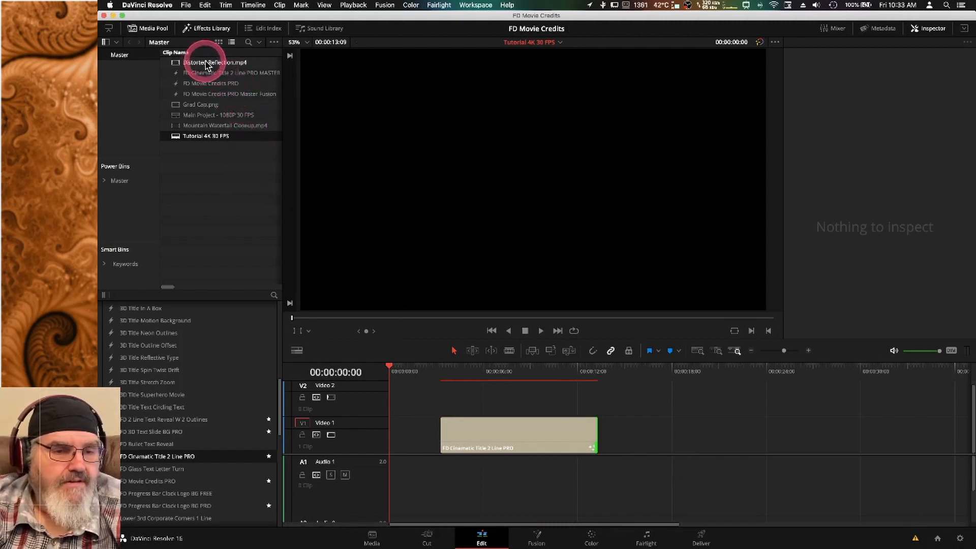
Place Distorted Reflection.mp4 at the start of Video 1, with the title clip above it on Video 2 starting at about 6.5 seconds.
{"action": "left_click_drag", "start_coordinate": [205, 65], "coordinate": [422, 411]}
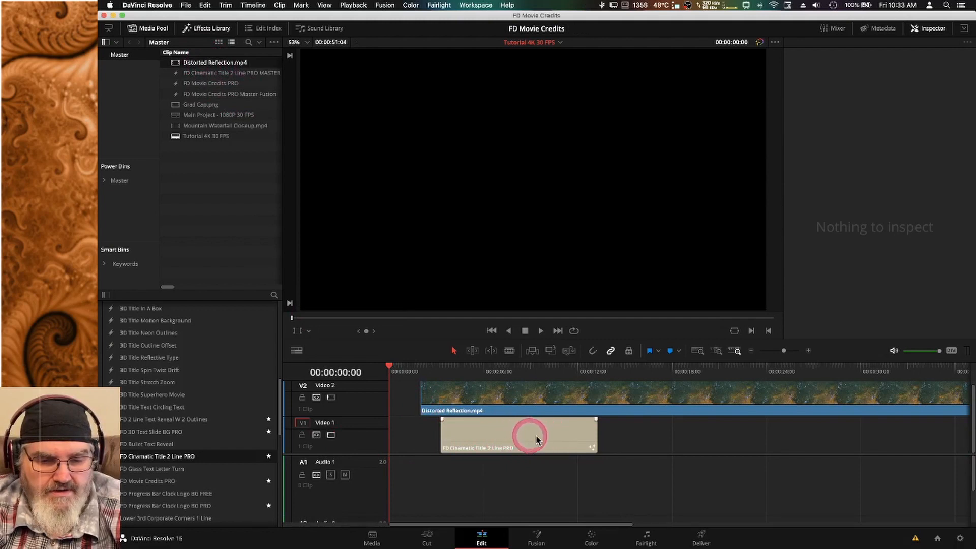
{"action": "left_click_drag", "start_coordinate": [529, 435], "coordinate": [757, 385]}
{"action": "left_click_drag", "start_coordinate": [719, 436], "coordinate": [713, 481]}
{"action": "scroll", "coordinate": [707, 410], "scroll_direction": "up", "scroll_amount": 2}
{"action": "left_click_drag", "start_coordinate": [725, 398], "coordinate": [714, 433]}
{"action": "scroll", "coordinate": [686, 478], "scroll_direction": "down", "scroll_amount": 2}
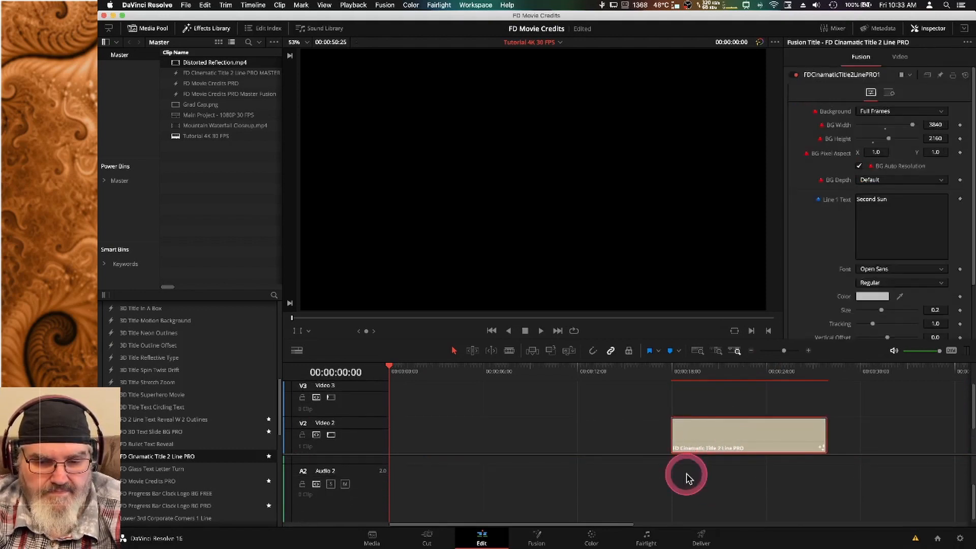
{"action": "scroll", "coordinate": [602, 414], "scroll_direction": "down", "scroll_amount": 2}
{"action": "left_click_drag", "start_coordinate": [768, 402], "coordinate": [592, 403]}
{"action": "left_click_drag", "start_coordinate": [663, 439], "coordinate": [644, 438]}
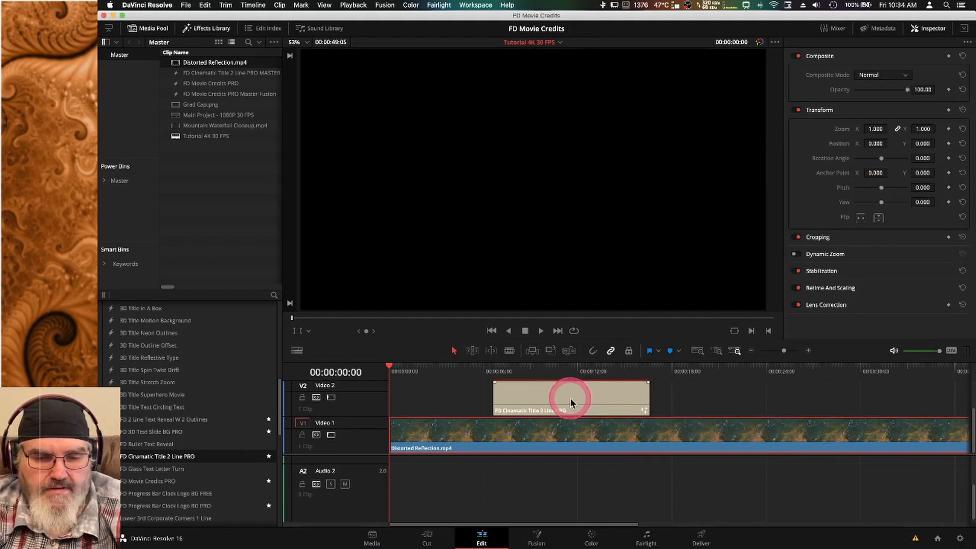
Park the playhead at 00:00:09:12 over the title and trim the end of Distorted Reflection.mp4 to just before the title clip.
{"action": "left_click_drag", "start_coordinate": [388, 367], "coordinate": [536, 383]}
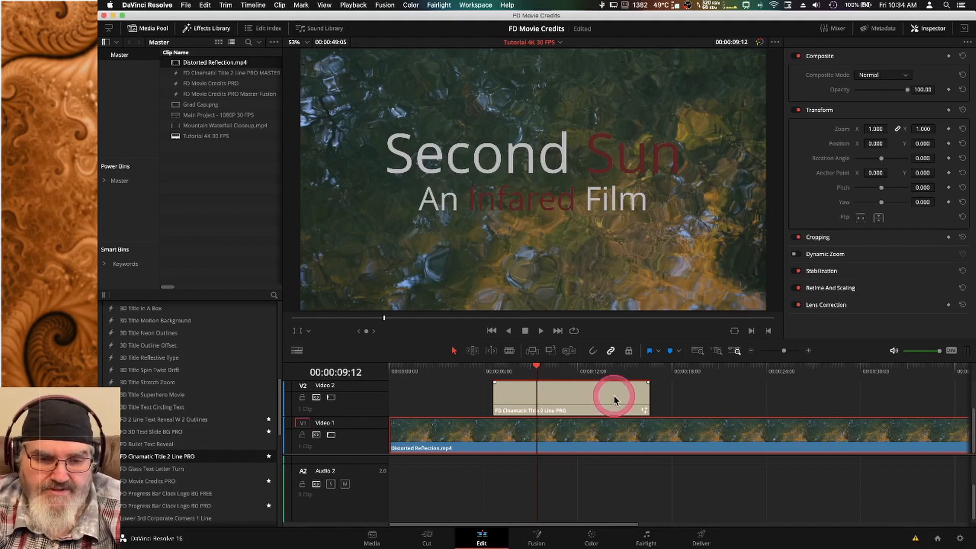
{"action": "left_click", "coordinate": [556, 396]}
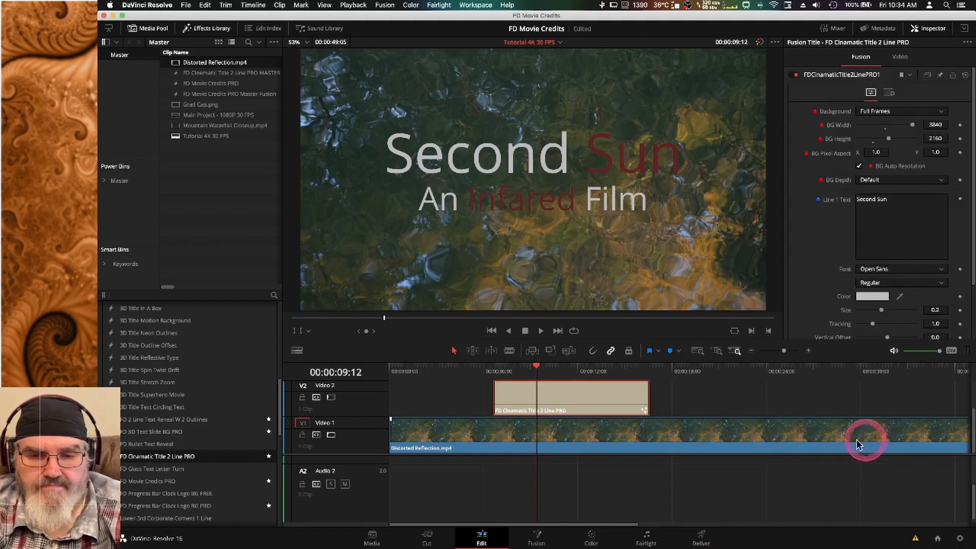
{"action": "left_click", "coordinate": [832, 444]}
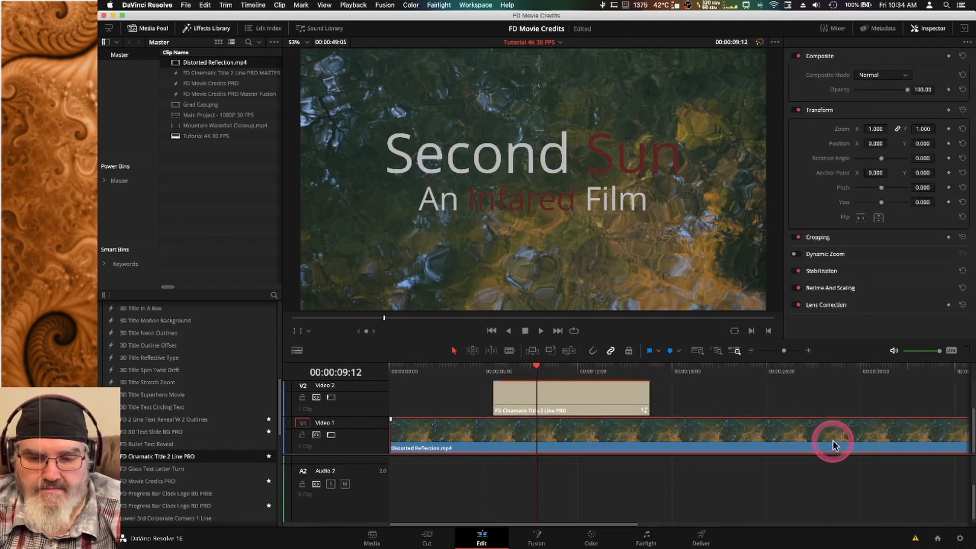
{"action": "key", "text": "super+minus"}
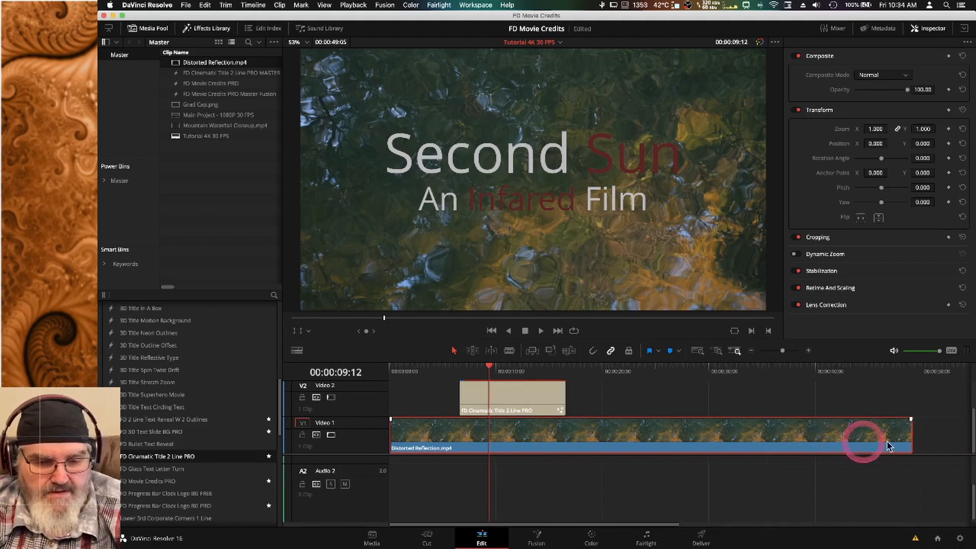
{"action": "left_click_drag", "start_coordinate": [905, 437], "coordinate": [451, 435]}
Select the title clip on Video 2 and hide the Inspector.
{"action": "left_click", "coordinate": [519, 406]}
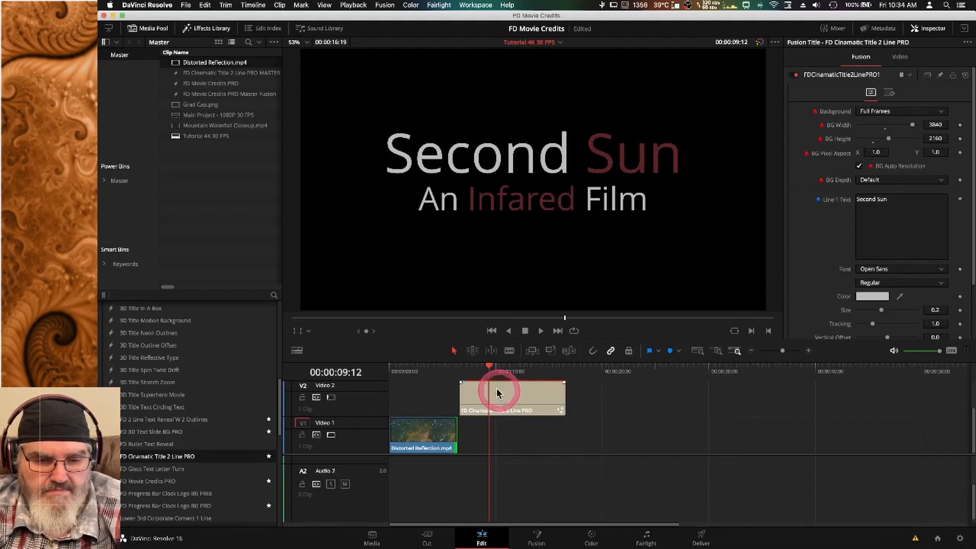
{"action": "left_click", "coordinate": [524, 394]}
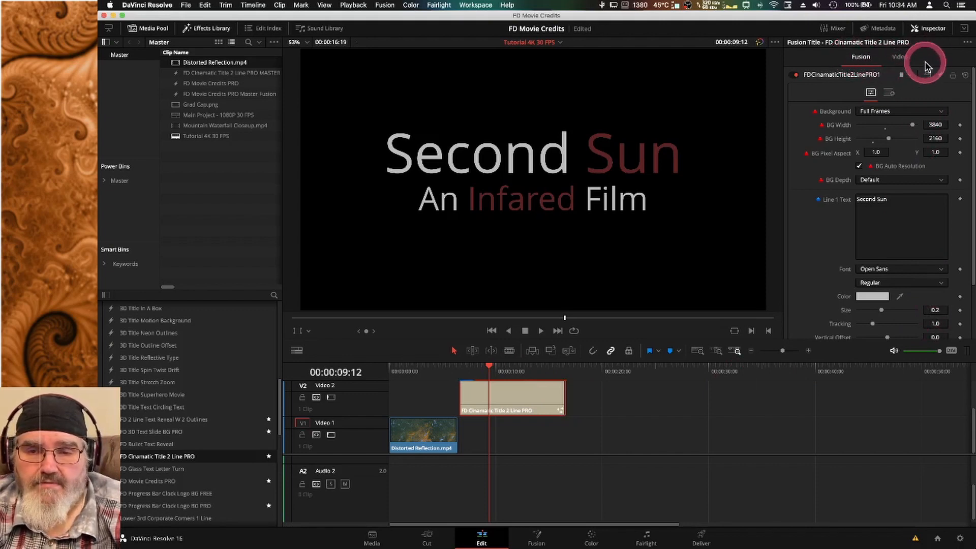
{"action": "left_click", "coordinate": [934, 31]}
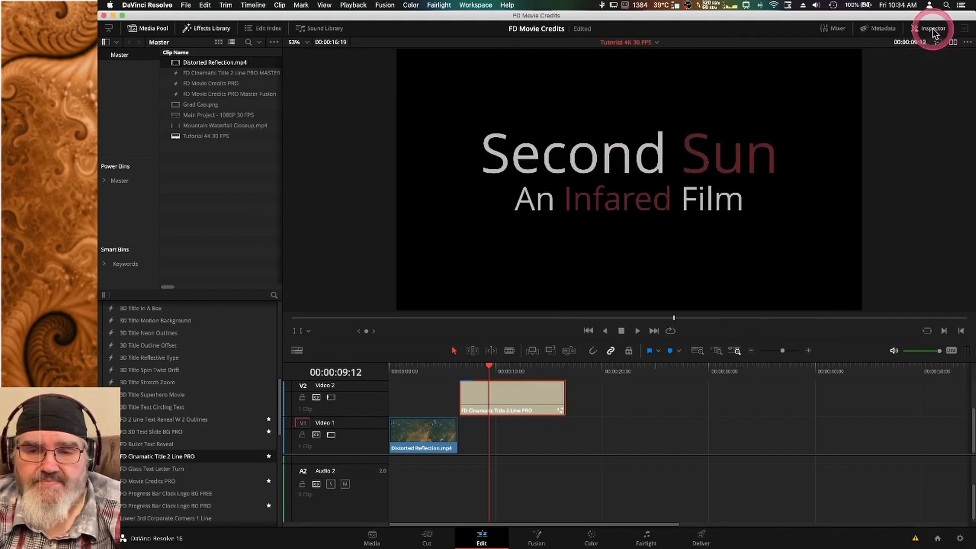
Show the title clip's Inspector and examine its background, Line 1 text and highlight controls, including the Settings page.
{"action": "left_click", "coordinate": [933, 31]}
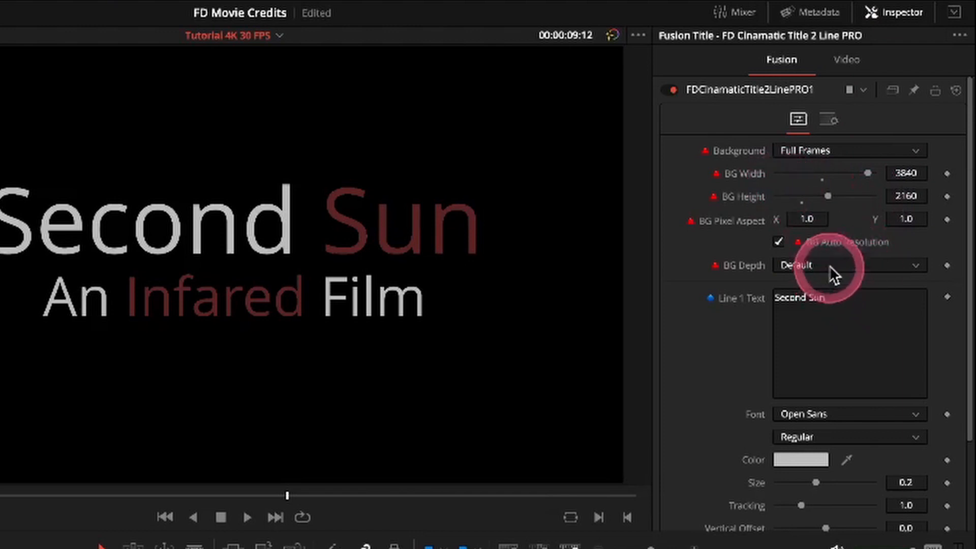
{"action": "left_click", "coordinate": [779, 241]}
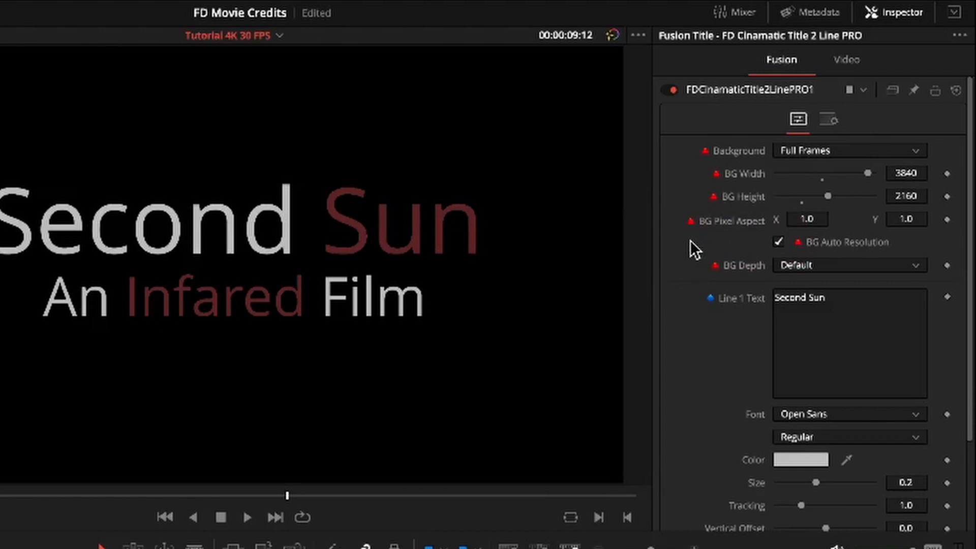
{"action": "scroll", "coordinate": [709, 343], "scroll_direction": "down", "scroll_amount": 1}
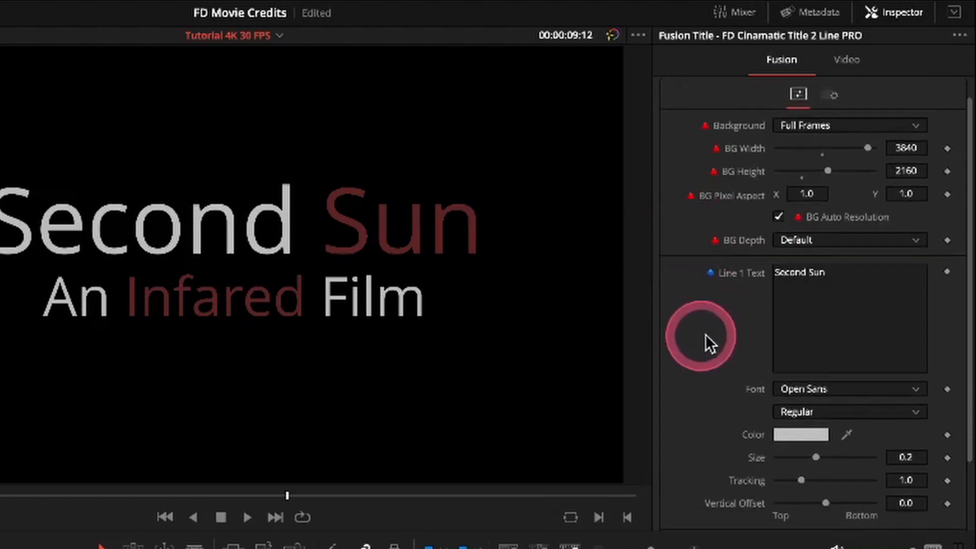
{"action": "left_click", "coordinate": [843, 277]}
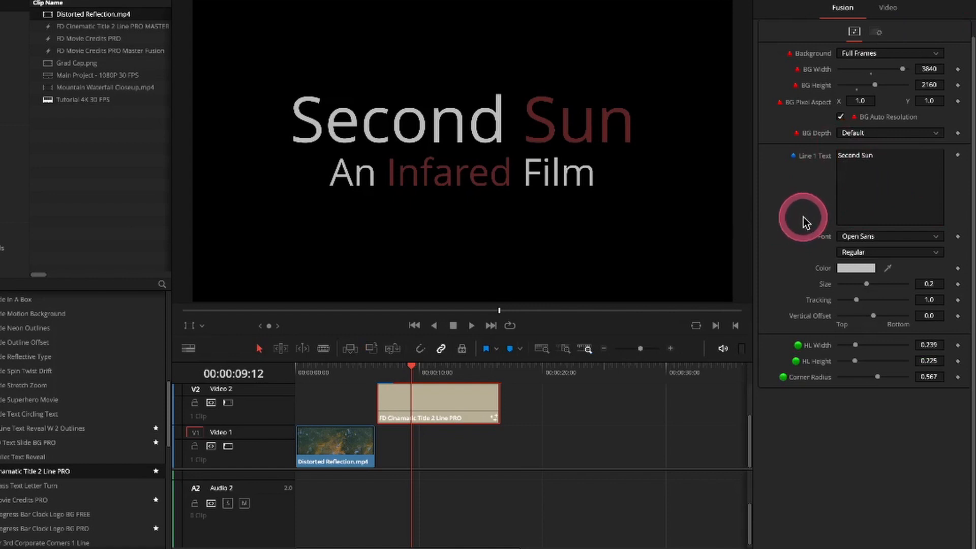
{"action": "left_click", "coordinate": [875, 34]}
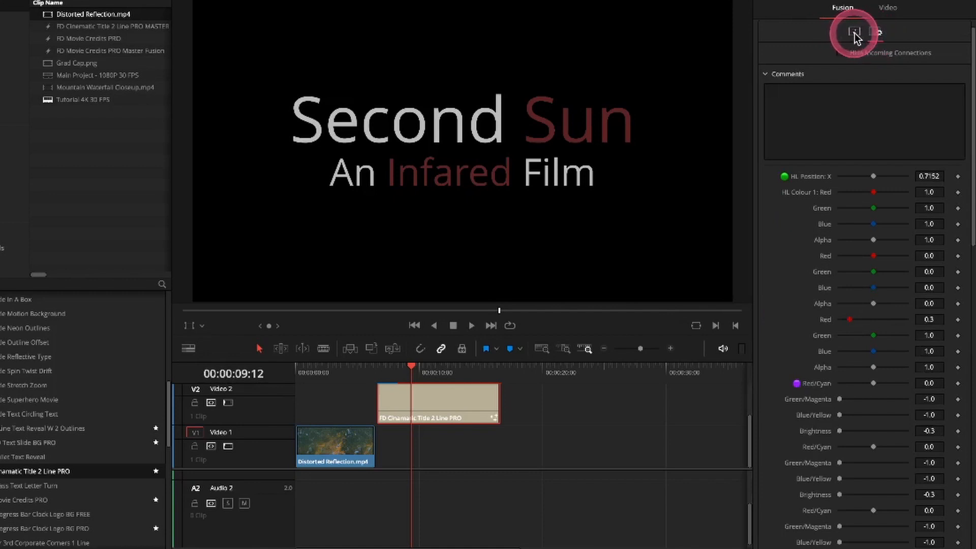
{"action": "left_click", "coordinate": [855, 33]}
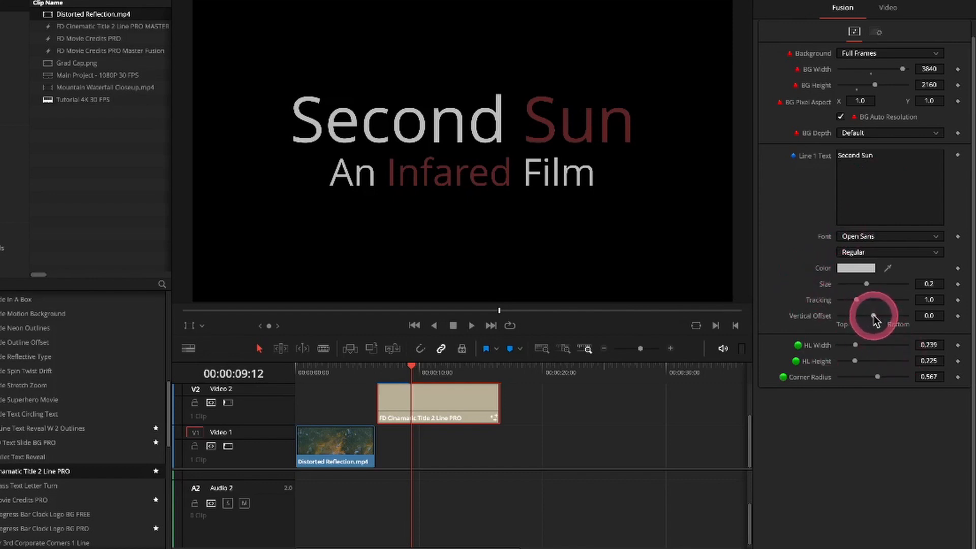
Enlarge the Line 1 text to size 0.2283 and widen its highlight to an HL Width of 0.252.
{"action": "left_click", "coordinate": [866, 285]}
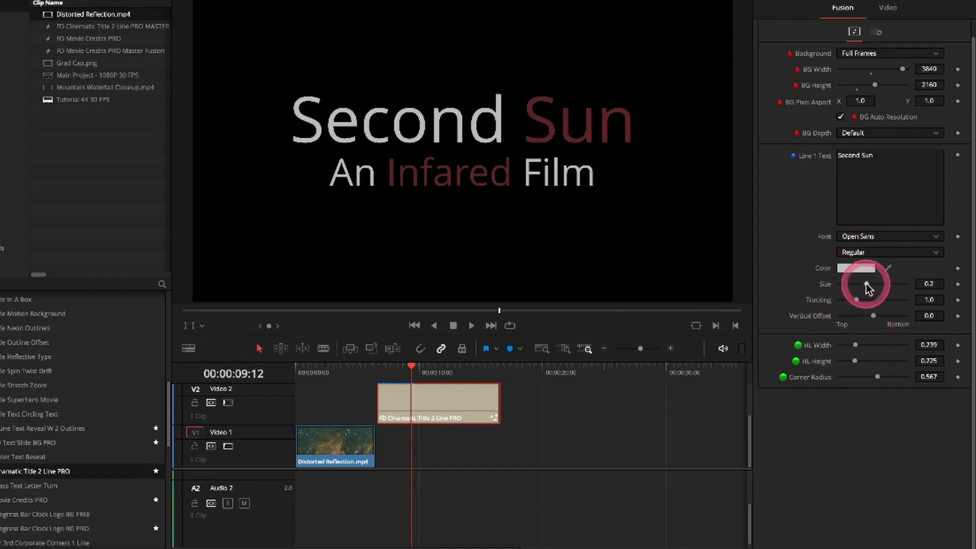
{"action": "left_click_drag", "start_coordinate": [866, 285], "coordinate": [870, 286]}
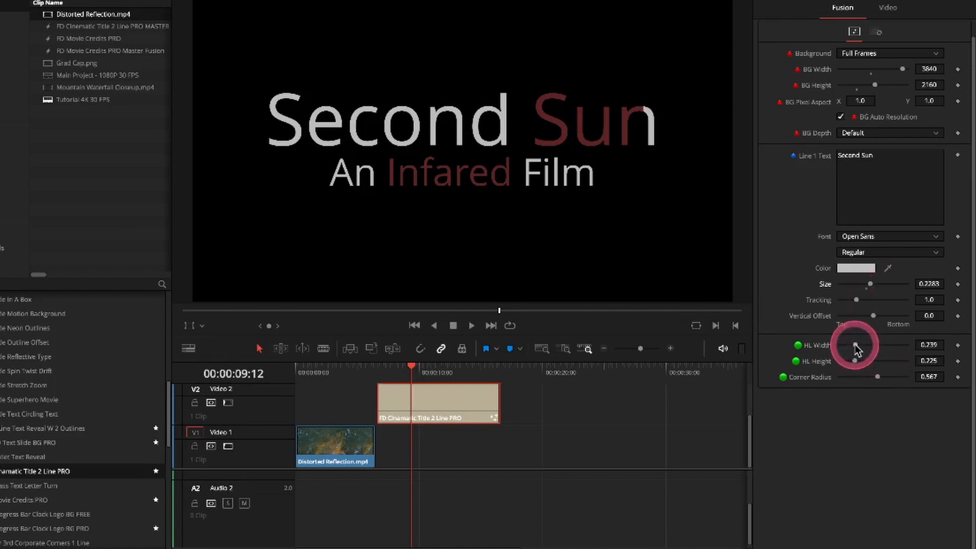
{"action": "mouse_move", "coordinate": [856, 346]}
{"action": "left_mouse_down"}
{"action": "mouse_move", "coordinate": [864, 347]}
{"action": "mouse_move", "coordinate": [856, 346]}
{"action": "left_mouse_up"}
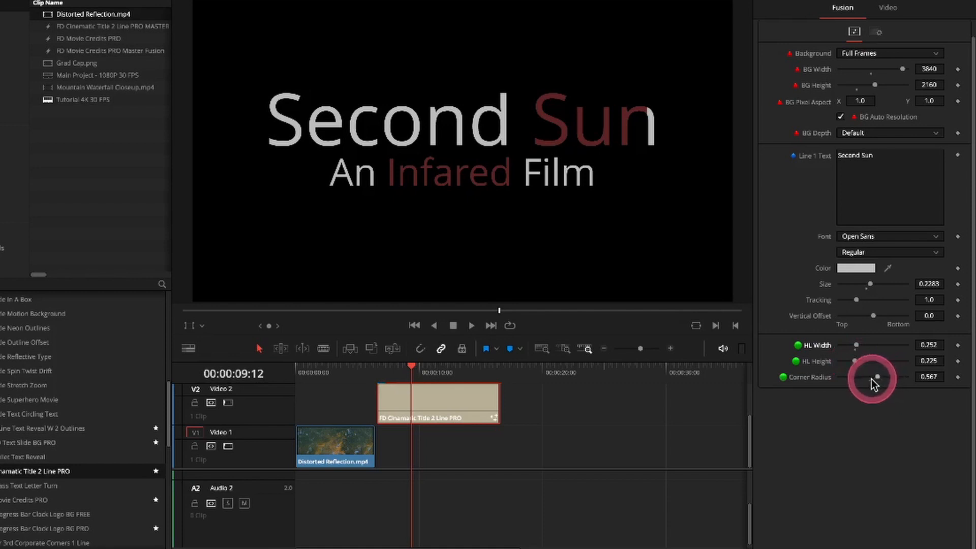
Try shifting the Line 1 highlight to an HL Position X of 0.747, and restore its default position.
{"action": "left_click", "coordinate": [875, 32]}
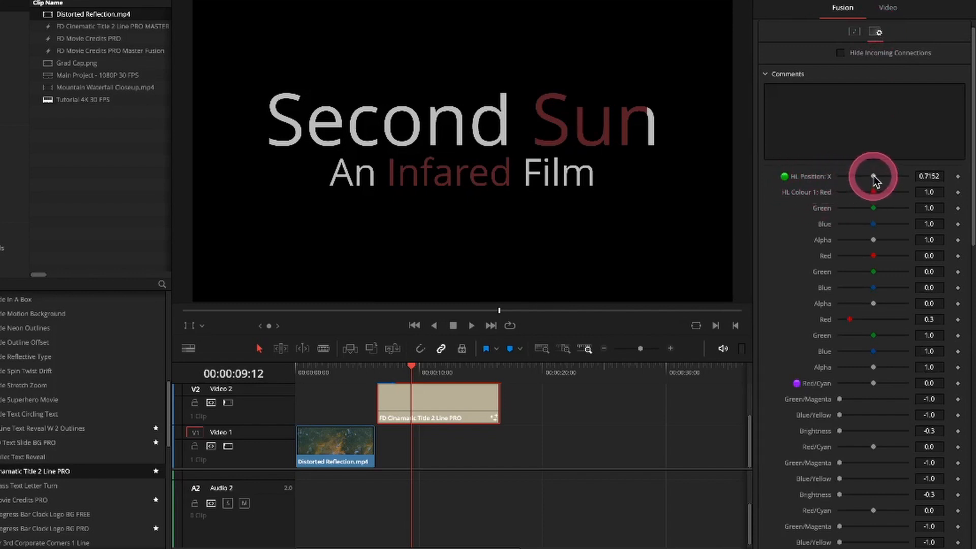
{"action": "left_click_drag", "start_coordinate": [873, 176], "coordinate": [876, 177]}
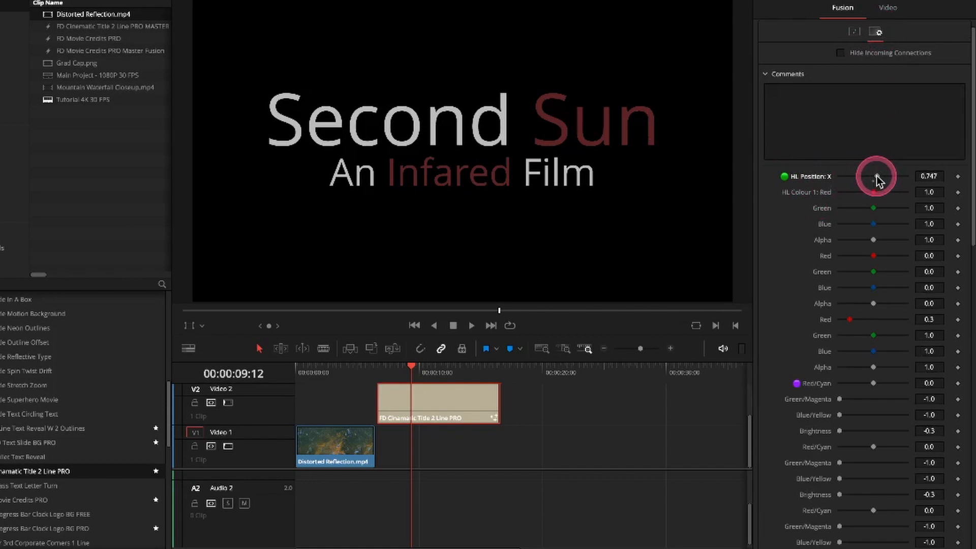
{"action": "mouse_move", "coordinate": [876, 175]}
{"action": "left_mouse_down"}
{"action": "mouse_move", "coordinate": [835, 174]}
{"action": "mouse_move", "coordinate": [876, 179]}
{"action": "left_mouse_up"}
{"action": "left_click", "coordinate": [872, 182]}
Reset the Line 1 text size to 0.2 and its HL Width to 0.239.
{"action": "left_click", "coordinate": [856, 33]}
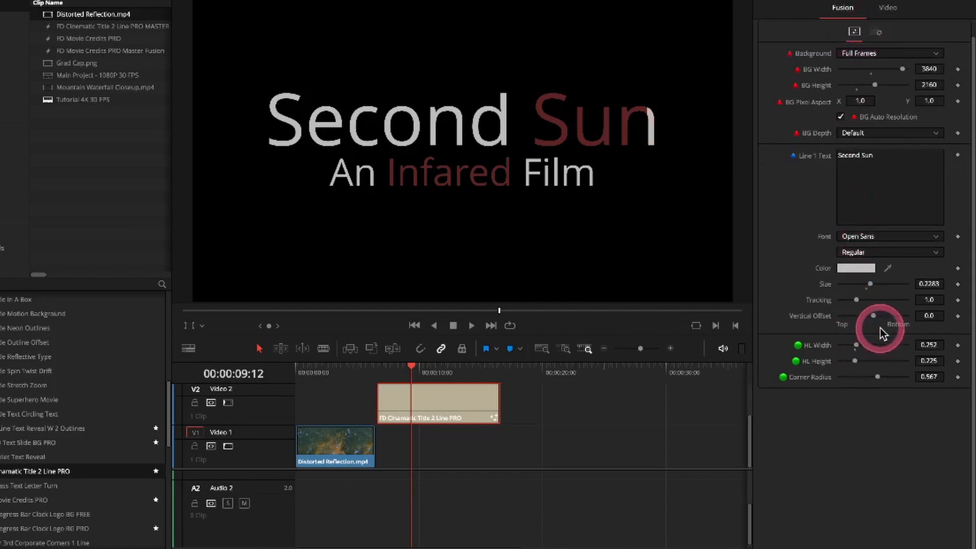
{"action": "double_click", "coordinate": [865, 289]}
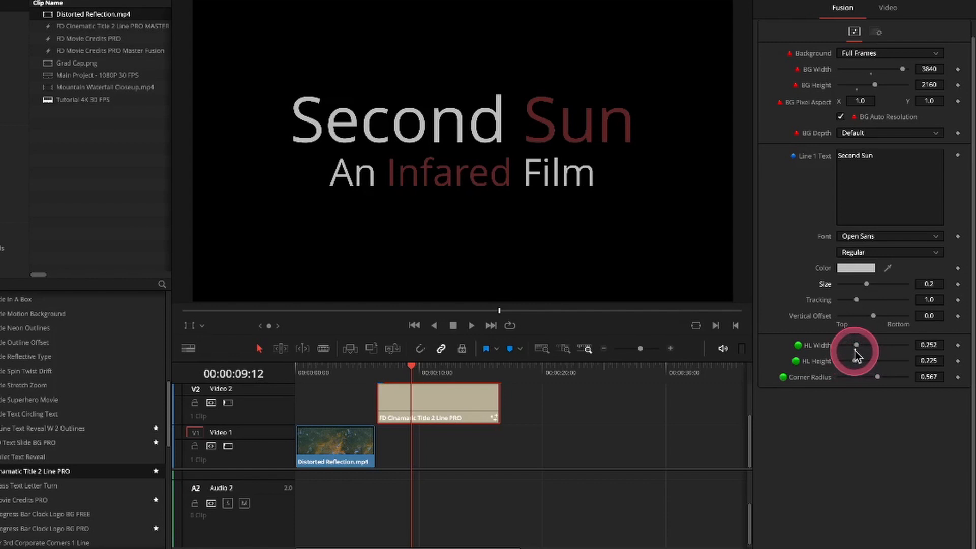
{"action": "left_click", "coordinate": [855, 350]}
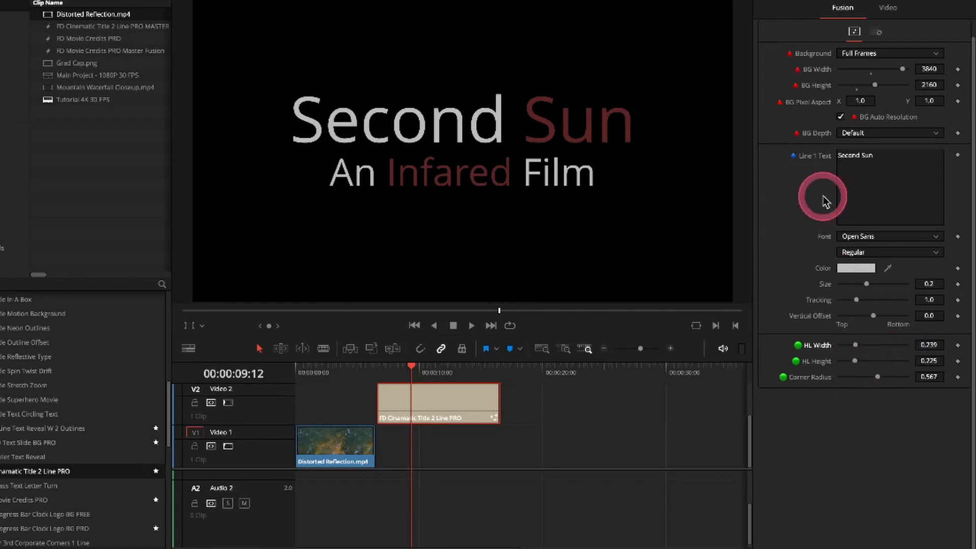
Try the Bold style of Open Sans on the Line 1 text and return it to Regular.
{"action": "left_click", "coordinate": [934, 238]}
{"action": "left_click", "coordinate": [934, 238]}
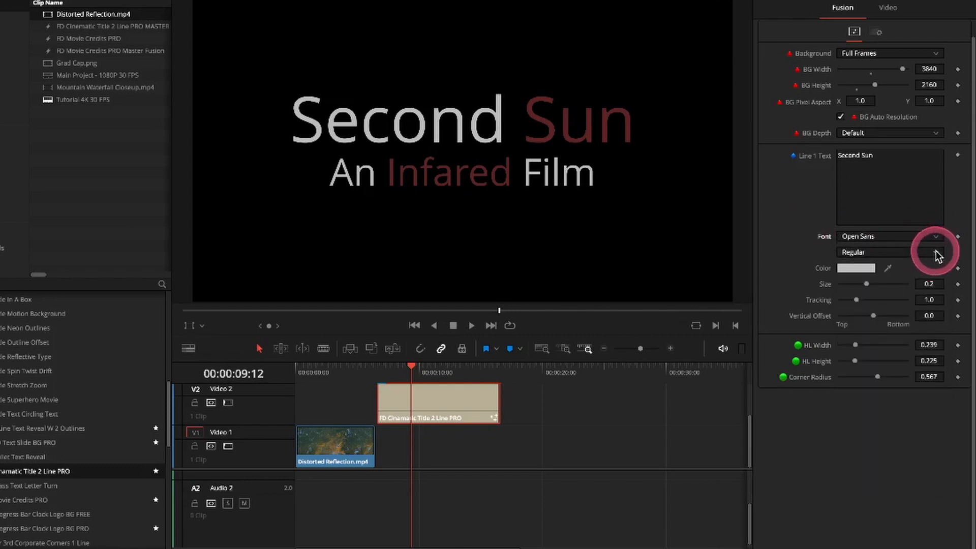
{"action": "left_click", "coordinate": [936, 254]}
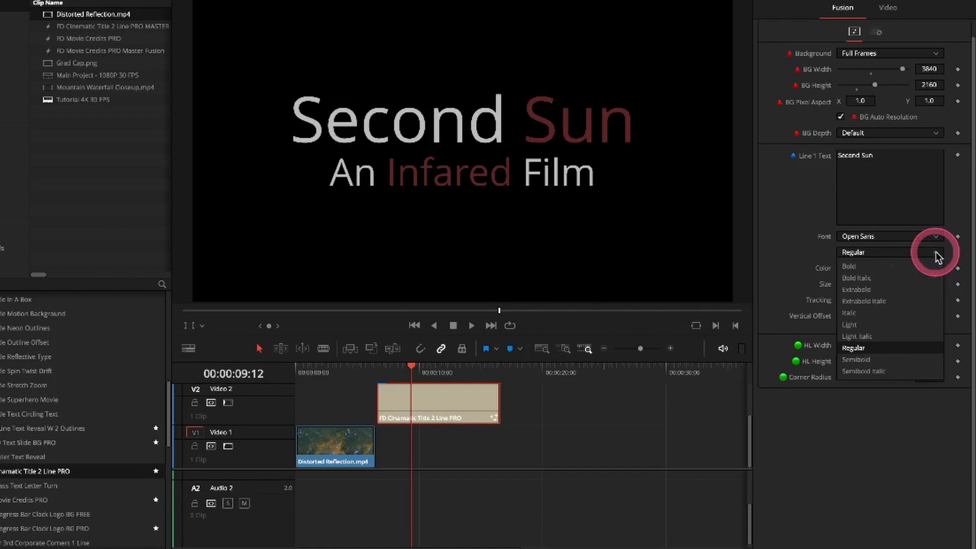
{"action": "left_click", "coordinate": [913, 267]}
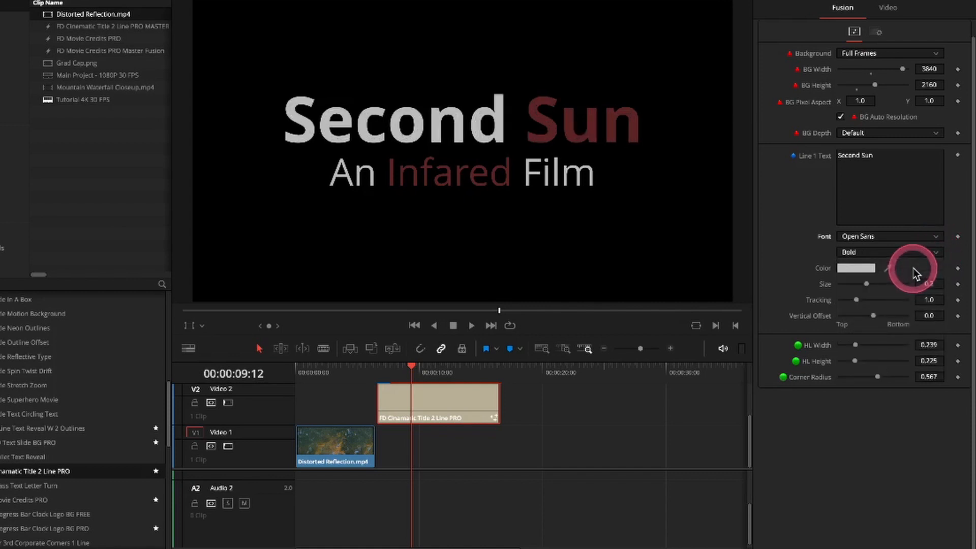
{"action": "left_click", "coordinate": [936, 254]}
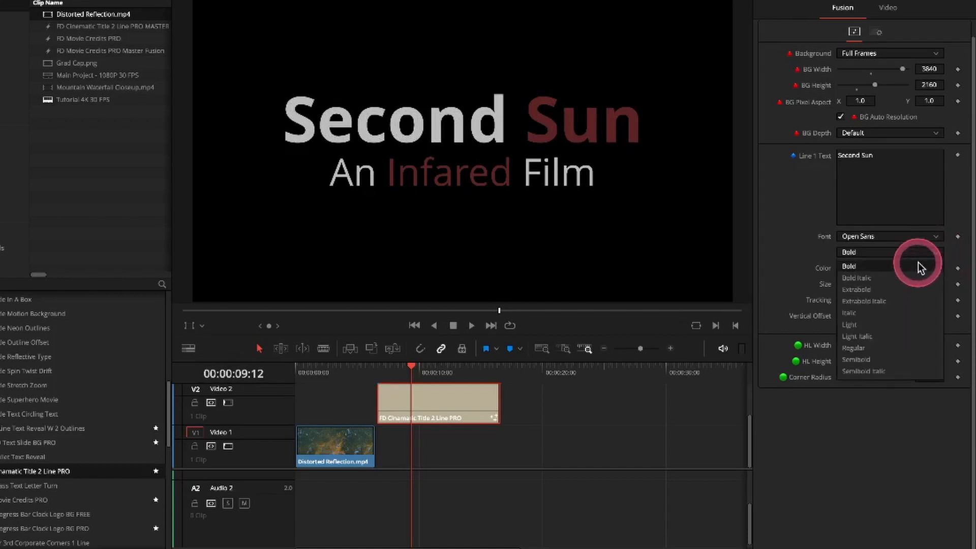
{"action": "left_click", "coordinate": [885, 349]}
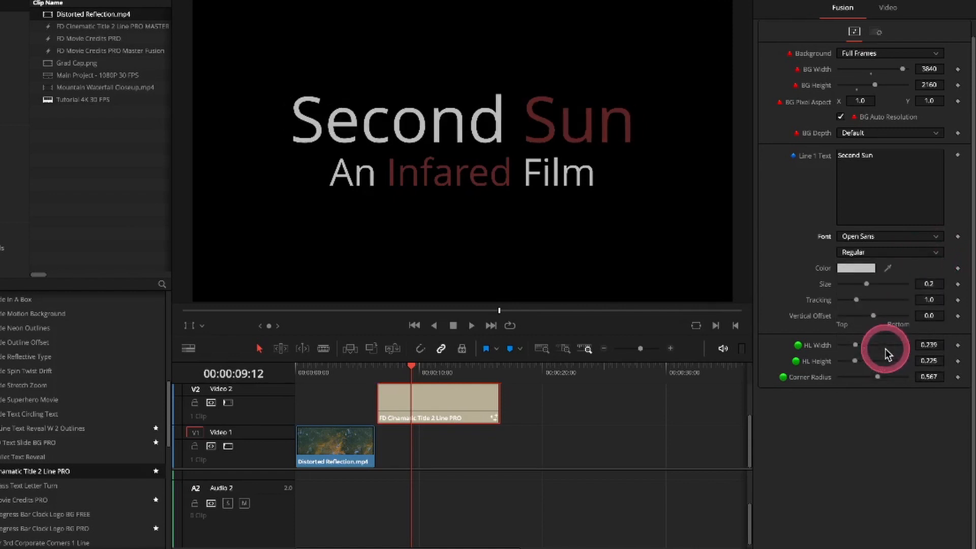
Raise all three Brightness values of the Line 1 highlight to 0.3.
{"action": "left_click", "coordinate": [876, 33]}
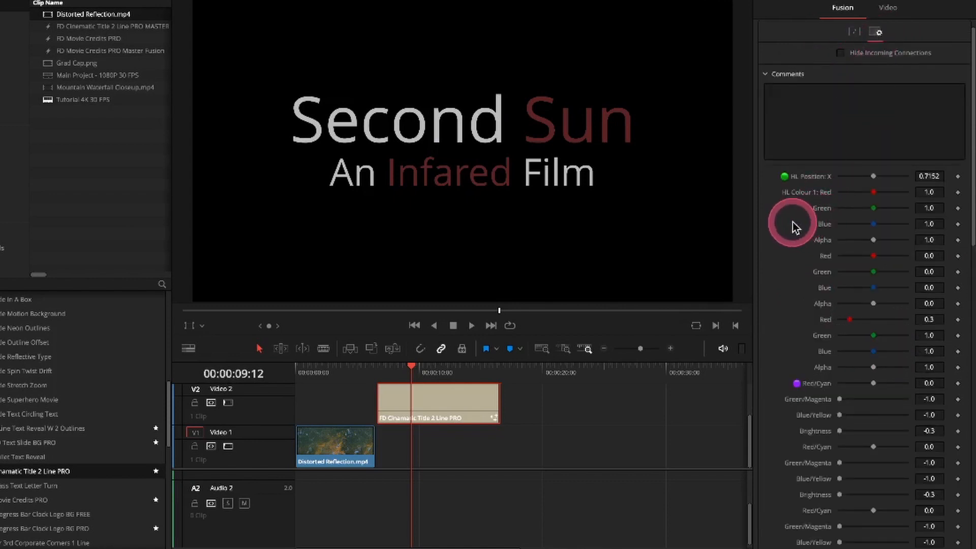
{"action": "scroll", "coordinate": [792, 222], "scroll_direction": "down", "scroll_amount": 1}
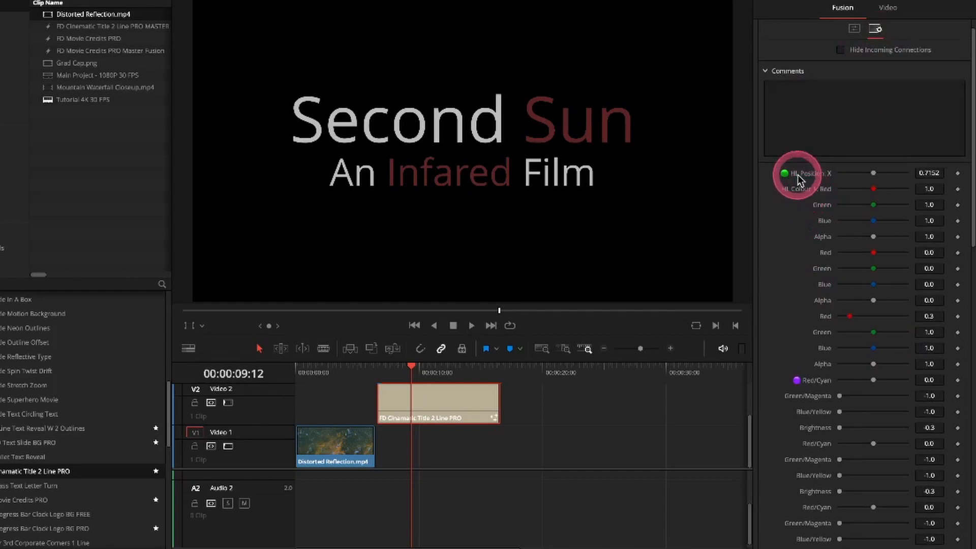
{"action": "scroll", "coordinate": [795, 352], "scroll_direction": "down", "scroll_amount": 8}
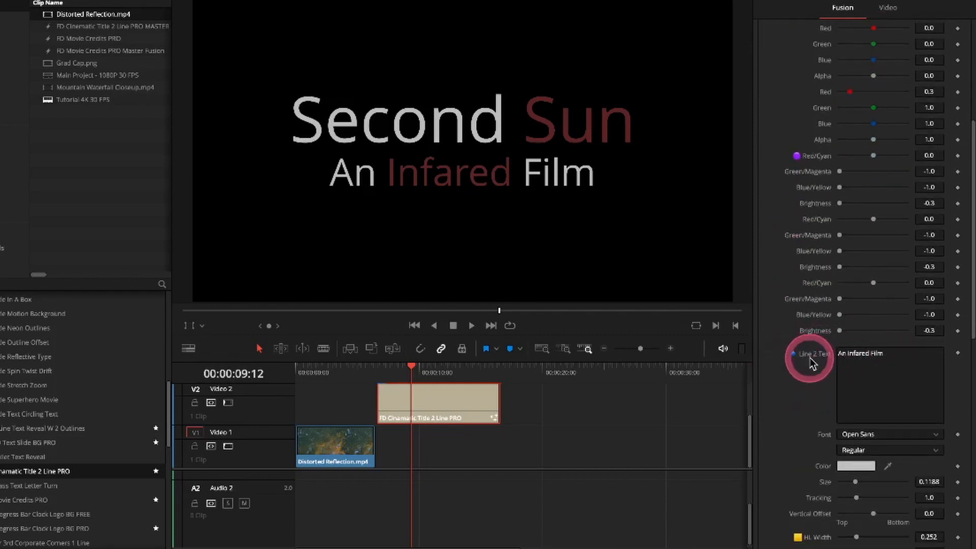
{"action": "scroll", "coordinate": [785, 289], "scroll_direction": "up", "scroll_amount": 8}
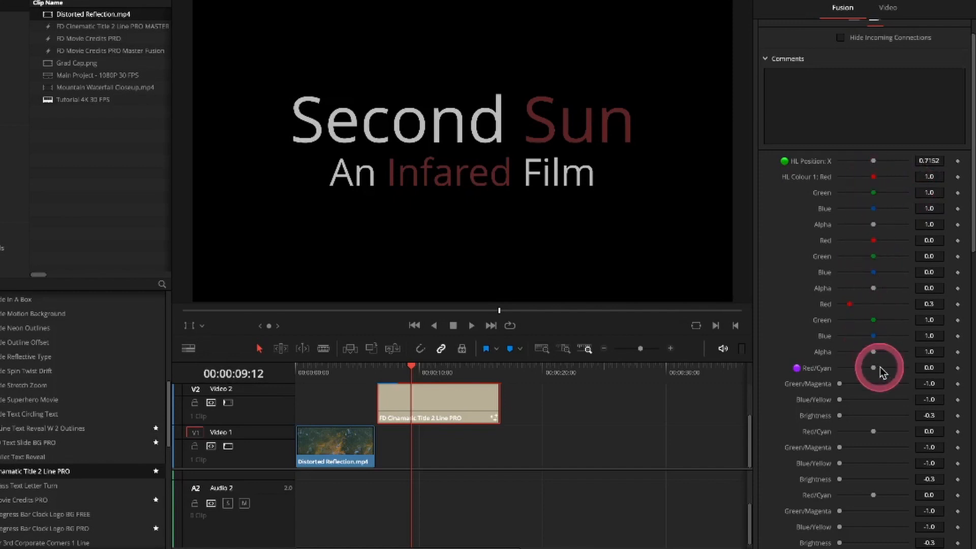
{"action": "scroll", "coordinate": [882, 373], "scroll_direction": "down", "scroll_amount": 2}
{"action": "scroll", "coordinate": [882, 373], "scroll_direction": "down", "scroll_amount": 1}
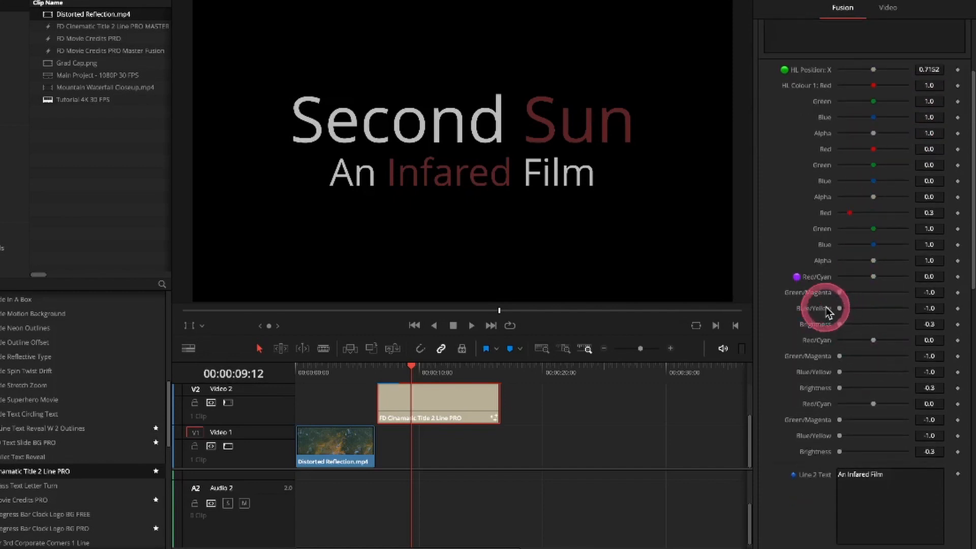
{"action": "left_click_drag", "start_coordinate": [839, 325], "coordinate": [914, 321]}
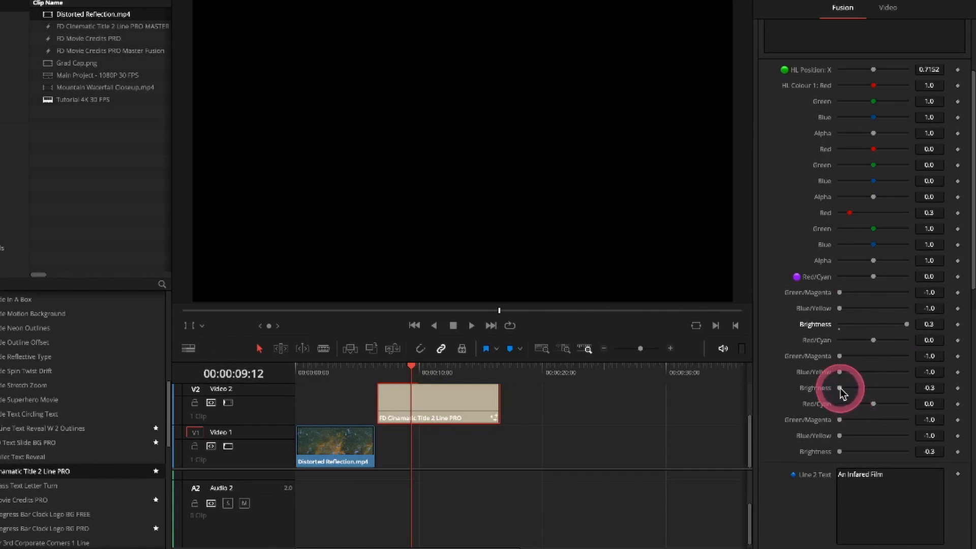
{"action": "left_click_drag", "start_coordinate": [840, 390], "coordinate": [909, 391]}
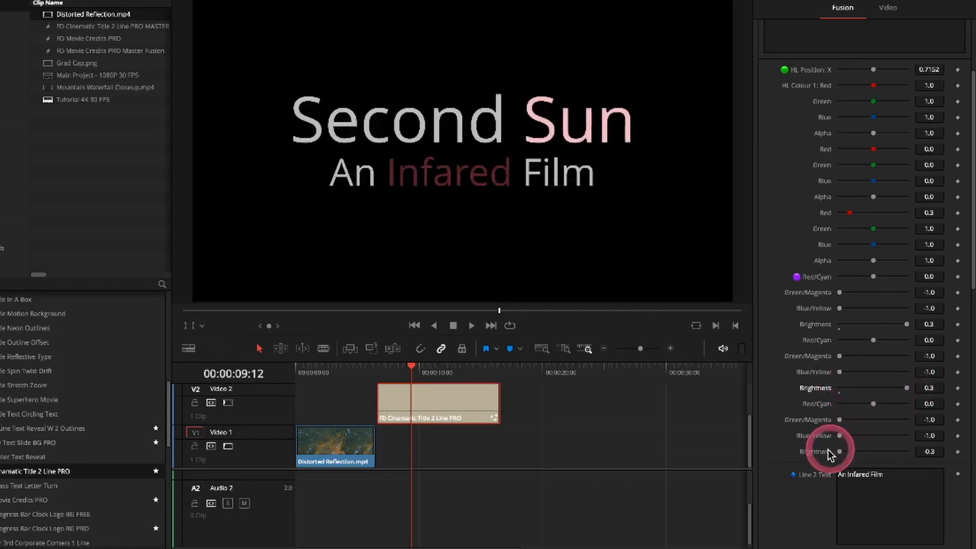
{"action": "left_click_drag", "start_coordinate": [840, 452], "coordinate": [865, 452]}
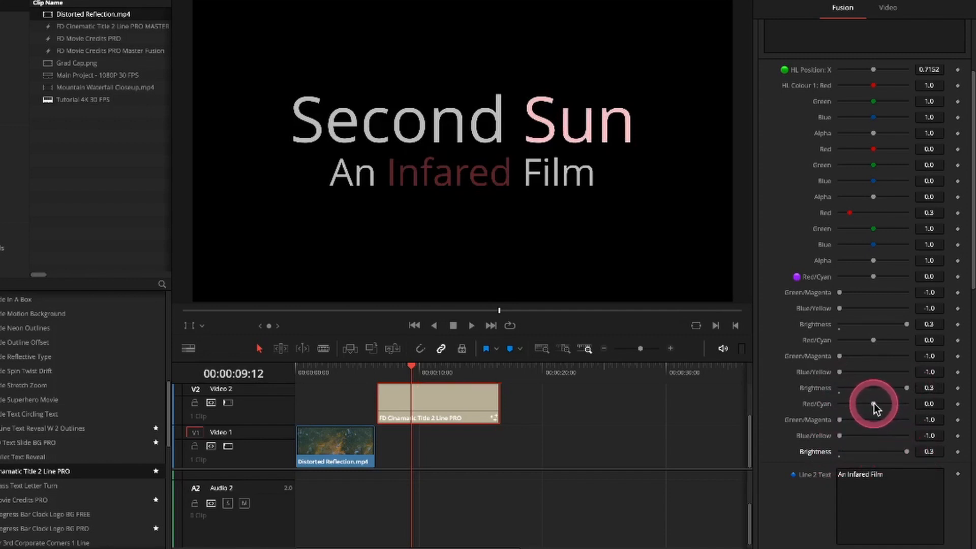
Try a value of -0.89 for the third Red/Cyan balance of the Line 1 highlight and reset it to 0.0.
{"action": "left_click_drag", "start_coordinate": [873, 403], "coordinate": [843, 405]}
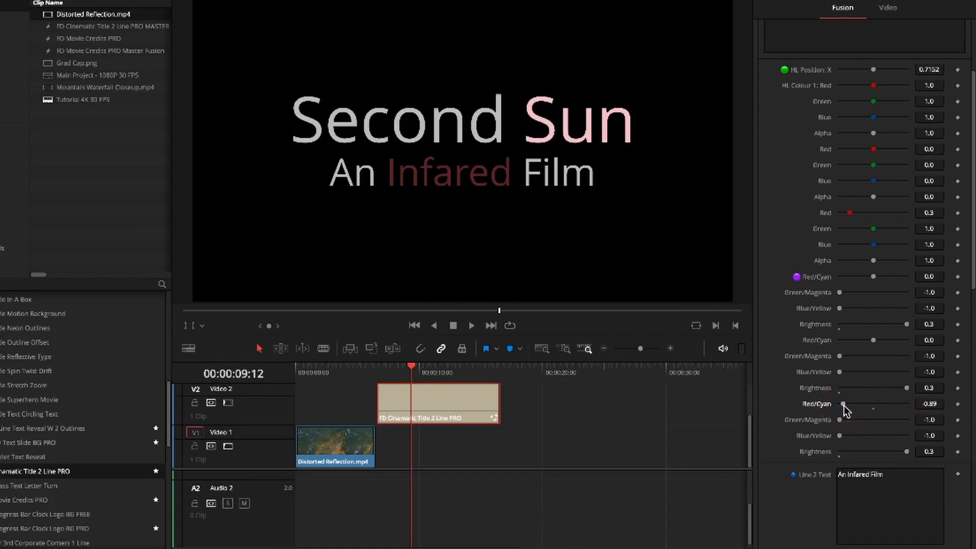
{"action": "left_click", "coordinate": [843, 404]}
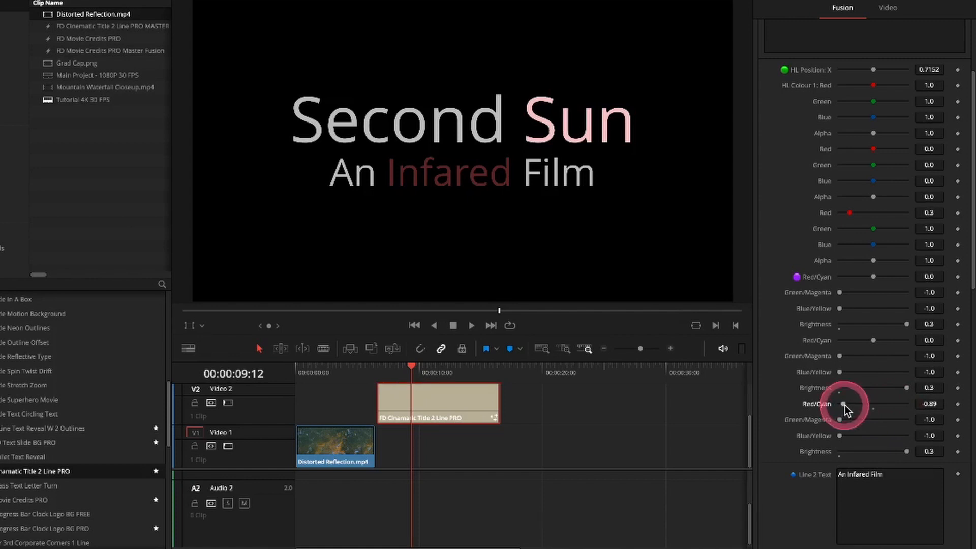
{"action": "double_click", "coordinate": [874, 409]}
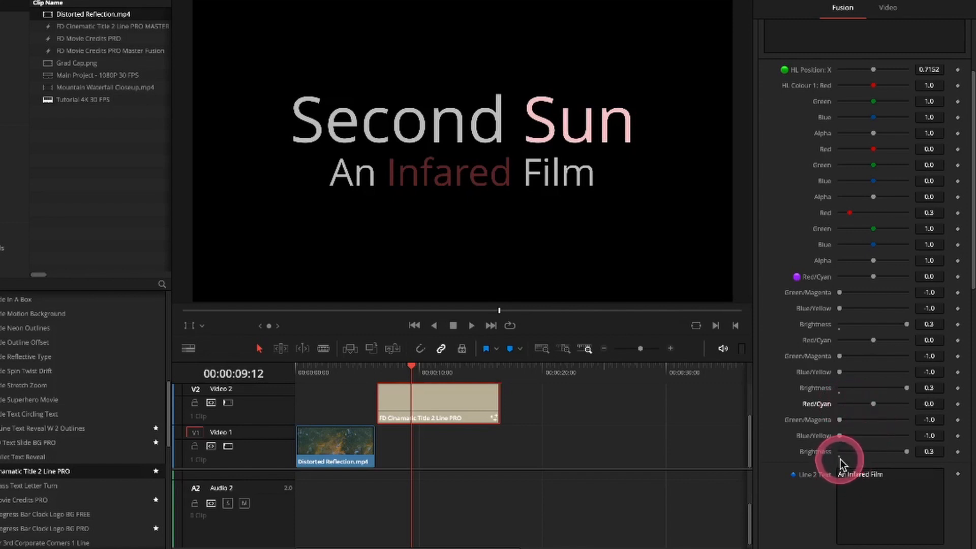
Reset the first two Line 1 highlight Brightness values to -0.3 and move the playhead to 00:00:09:13 to refresh the viewer.
{"action": "left_click", "coordinate": [838, 392]}
{"action": "left_click", "coordinate": [840, 330]}
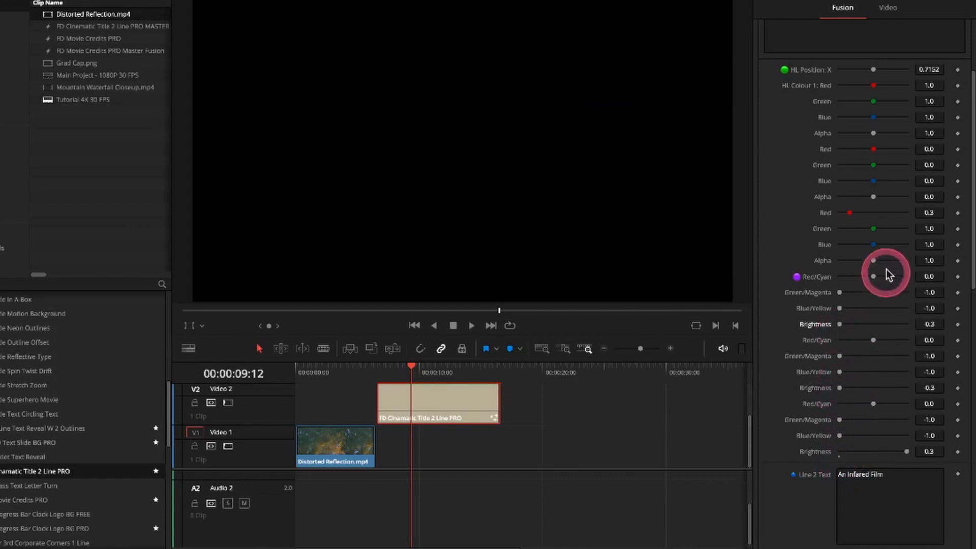
{"action": "left_click", "coordinate": [499, 311]}
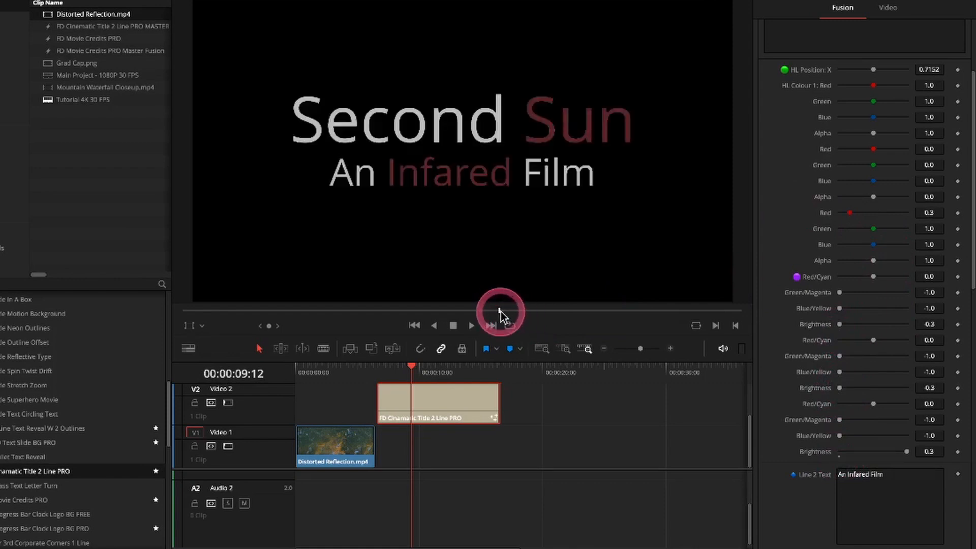
{"action": "left_click_drag", "start_coordinate": [501, 311], "coordinate": [501, 311]}
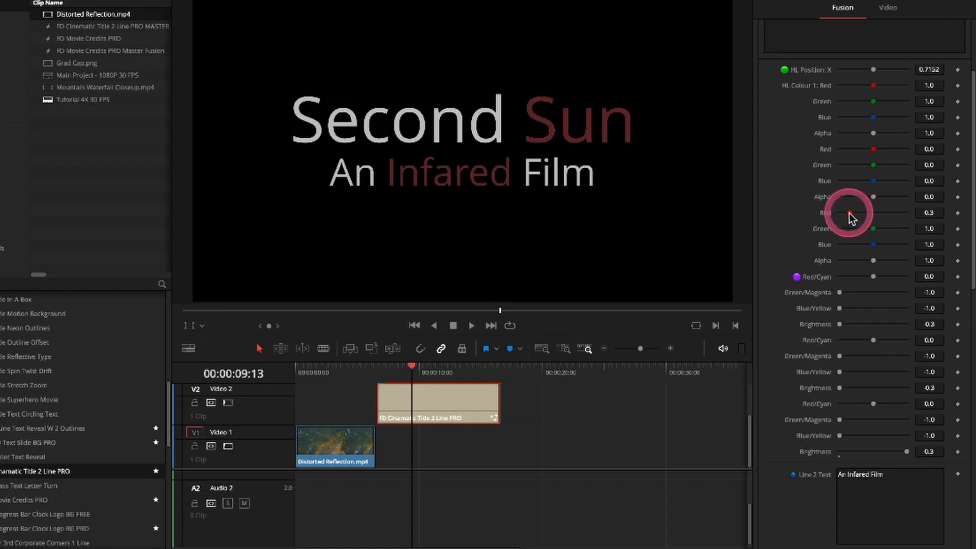
Set the third Red value of the Line 1 highlight colour to 2.78 and the second Green value to 0.63.
{"action": "left_click_drag", "start_coordinate": [852, 218], "coordinate": [890, 217]}
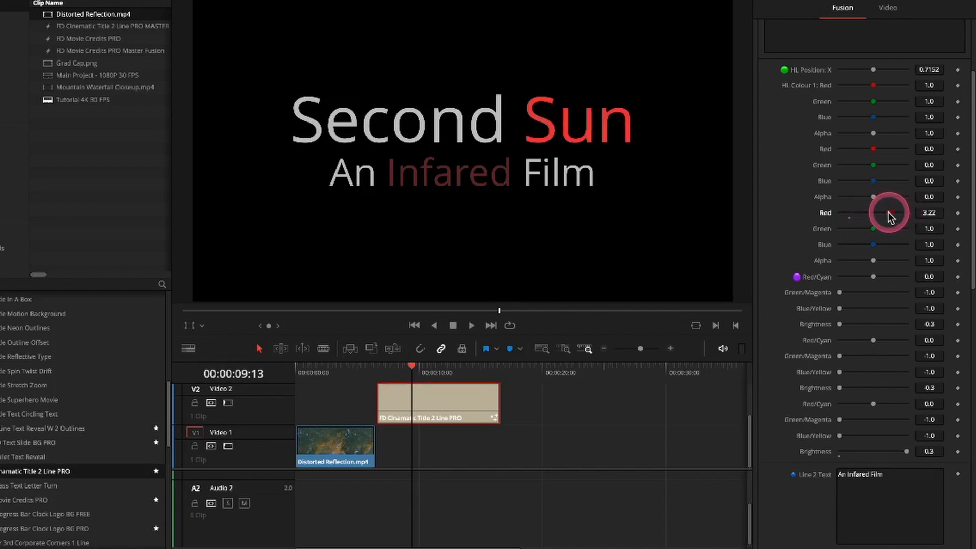
{"action": "left_click_drag", "start_coordinate": [871, 165], "coordinate": [894, 165]}
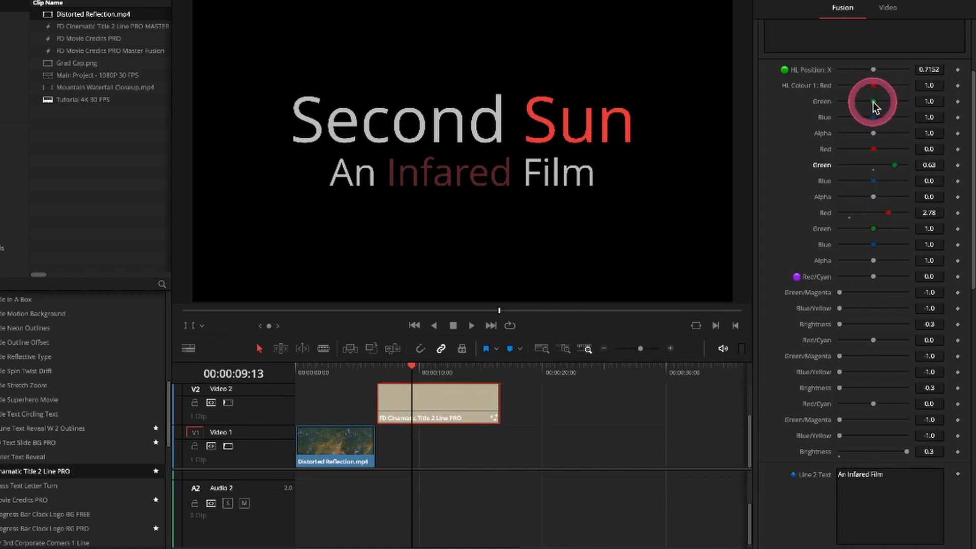
Try a value of 3.6 for the first Green of the Line 1 highlight colour and reset it to 1.0.
{"action": "left_click_drag", "start_coordinate": [873, 104], "coordinate": [894, 103]}
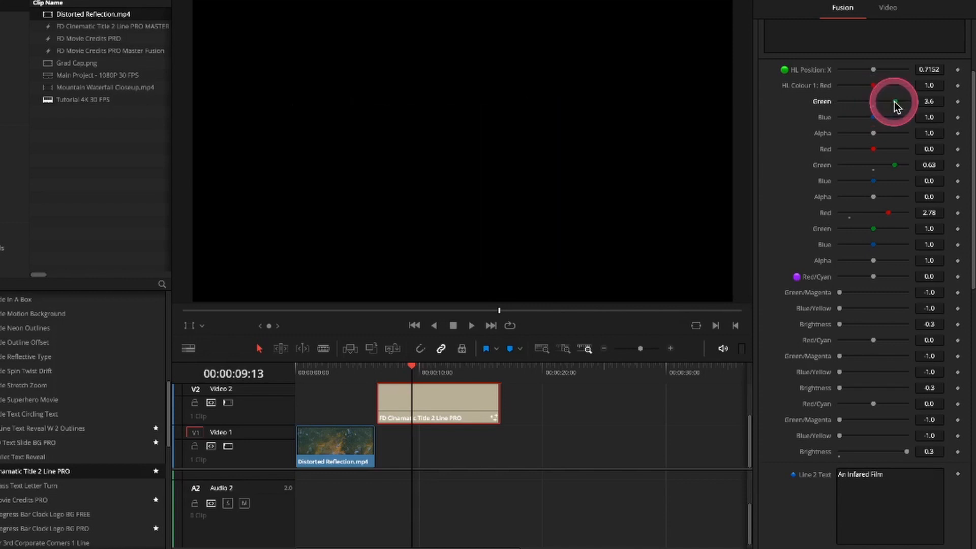
{"action": "left_click", "coordinate": [500, 311]}
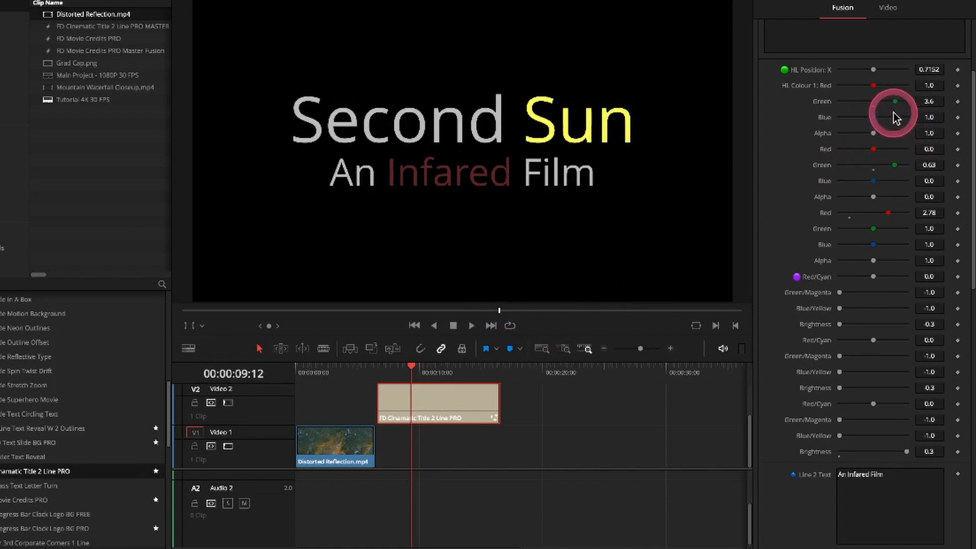
{"action": "left_click", "coordinate": [874, 111]}
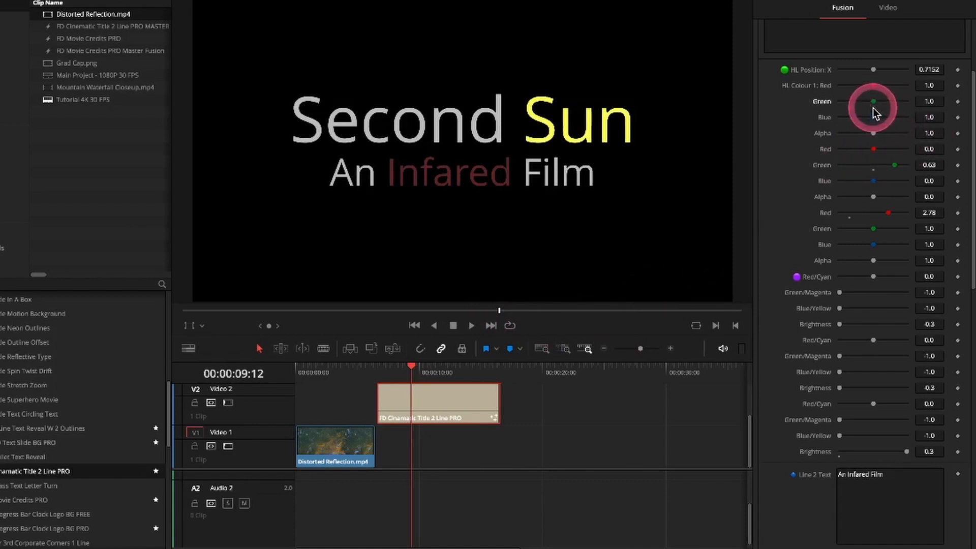
Reset the Line 1 highlight's second Green to 0.0, third Red to 0.3 and third Brightness to -0.3.
{"action": "left_click", "coordinate": [873, 172]}
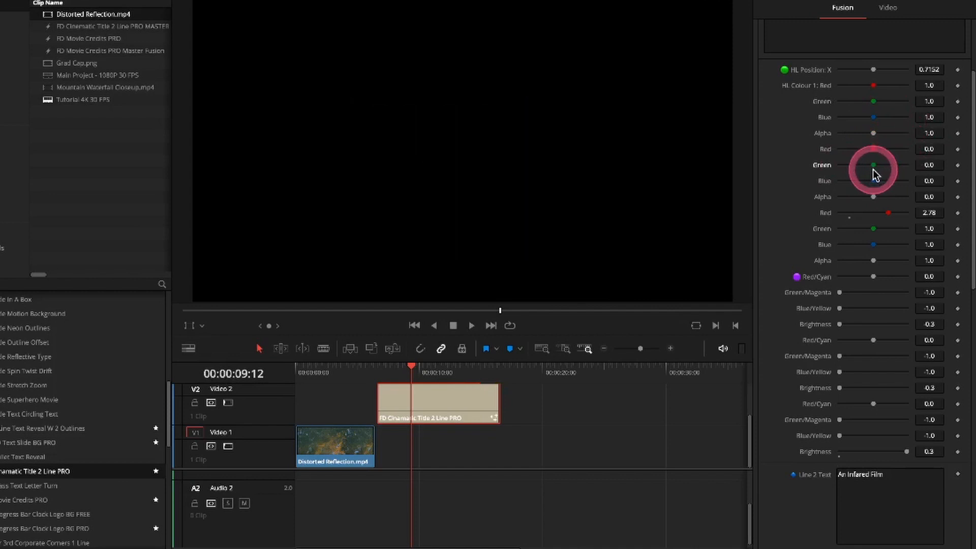
{"action": "left_click", "coordinate": [849, 216]}
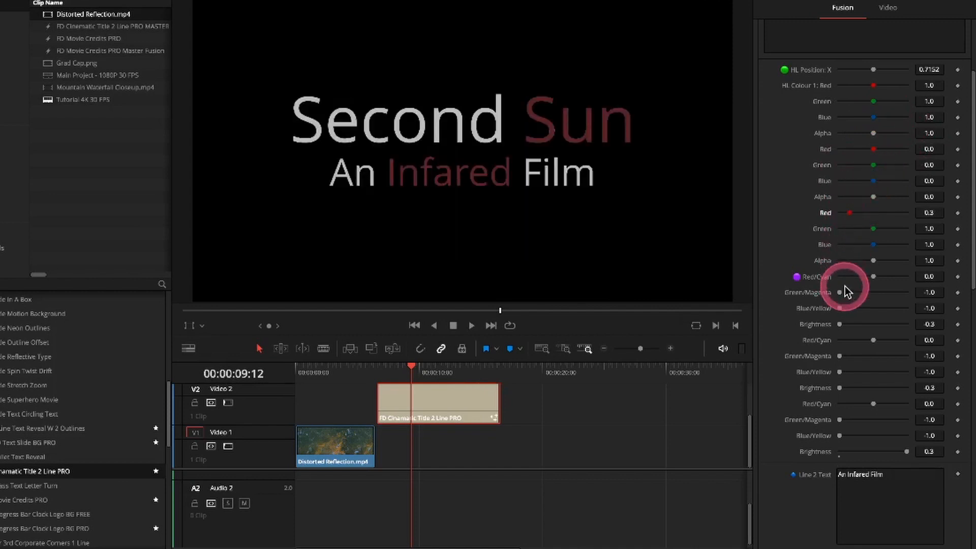
{"action": "scroll", "coordinate": [808, 176], "scroll_direction": "down", "scroll_amount": 5}
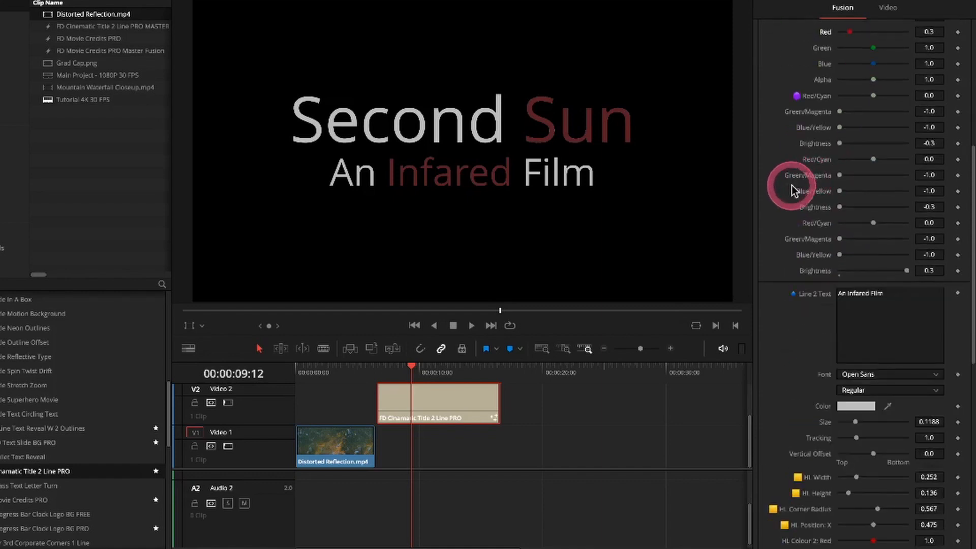
{"action": "left_click", "coordinate": [840, 275]}
Try the HL Width and Vertical Offset adjustments of the Line 2 text, leaving them at 0.252 and 0.0.
{"action": "scroll", "coordinate": [778, 193], "scroll_direction": "down", "scroll_amount": 4}
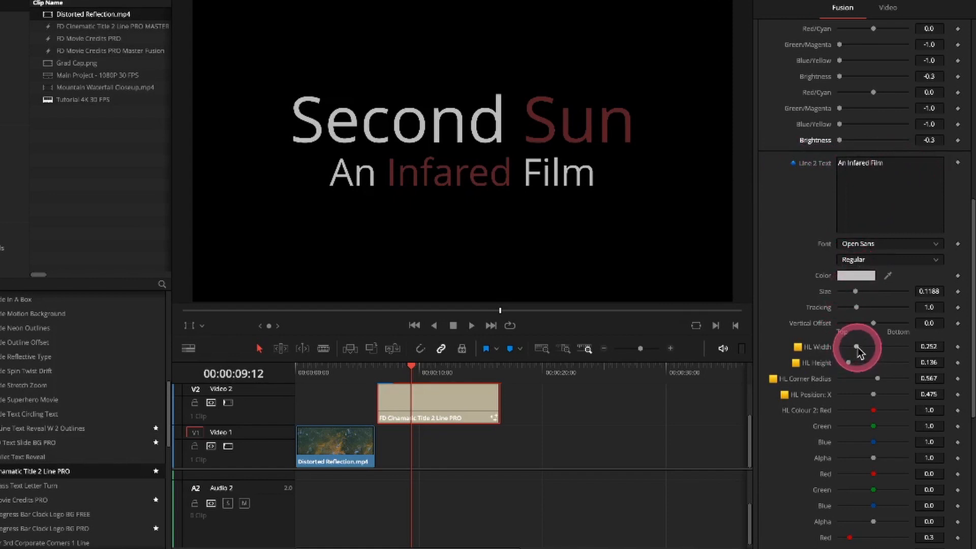
{"action": "mouse_move", "coordinate": [858, 348]}
{"action": "left_mouse_down"}
{"action": "mouse_move", "coordinate": [870, 353]}
{"action": "mouse_move", "coordinate": [855, 354]}
{"action": "left_mouse_up"}
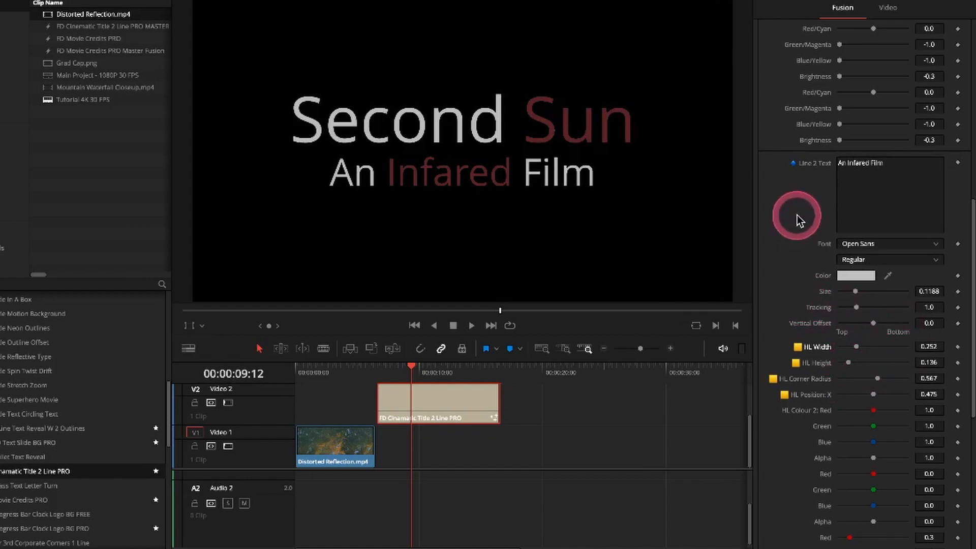
{"action": "scroll", "coordinate": [797, 215], "scroll_direction": "up", "scroll_amount": 1}
{"action": "scroll", "coordinate": [797, 220], "scroll_direction": "up", "scroll_amount": 3}
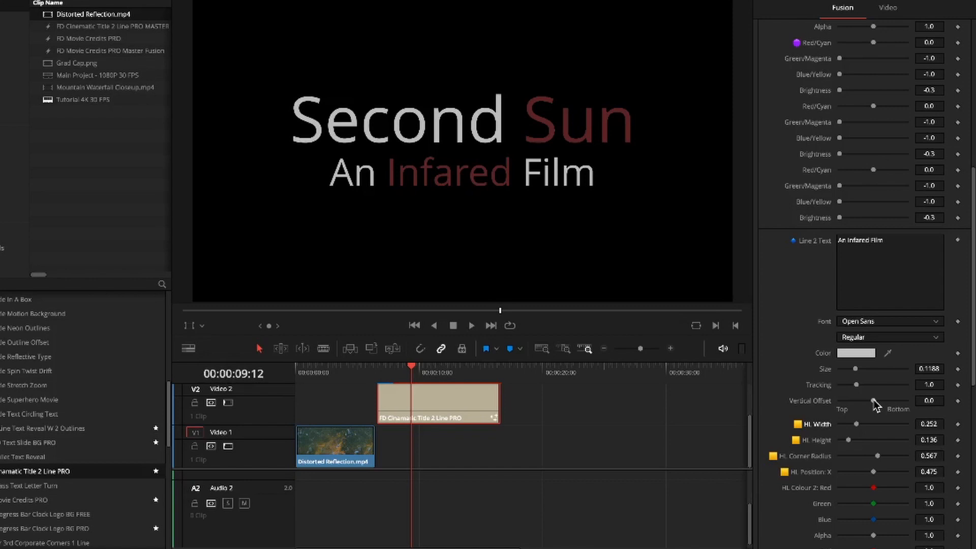
{"action": "left_click", "coordinate": [873, 401]}
{"action": "mouse_move", "coordinate": [872, 400]}
{"action": "left_mouse_down"}
{"action": "mouse_move", "coordinate": [894, 401]}
{"action": "mouse_move", "coordinate": [861, 401]}
{"action": "mouse_move", "coordinate": [871, 411]}
{"action": "left_mouse_up"}
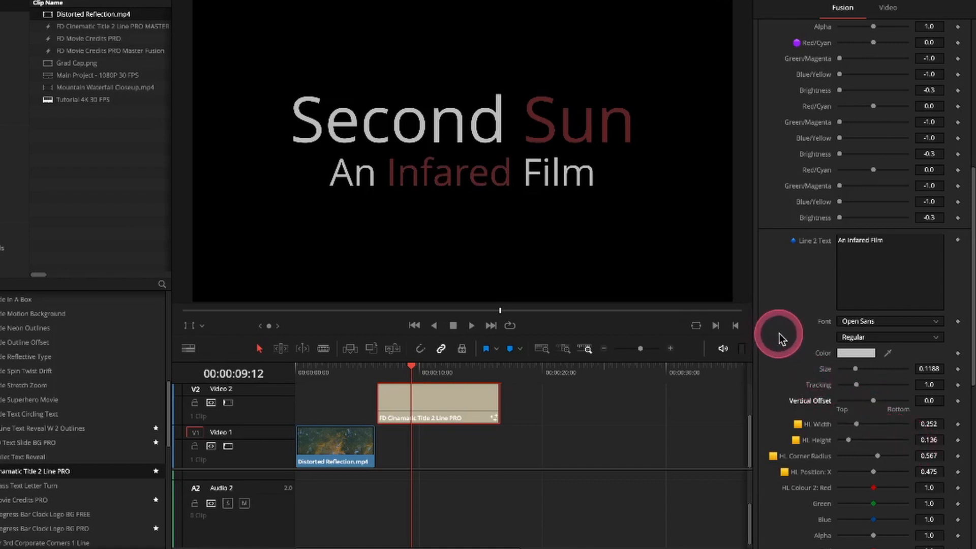
Examine the Line 2 highlight shape, colour and Brightness settings through to the end of the title's parameters.
{"action": "scroll", "coordinate": [779, 333], "scroll_direction": "down", "scroll_amount": 4}
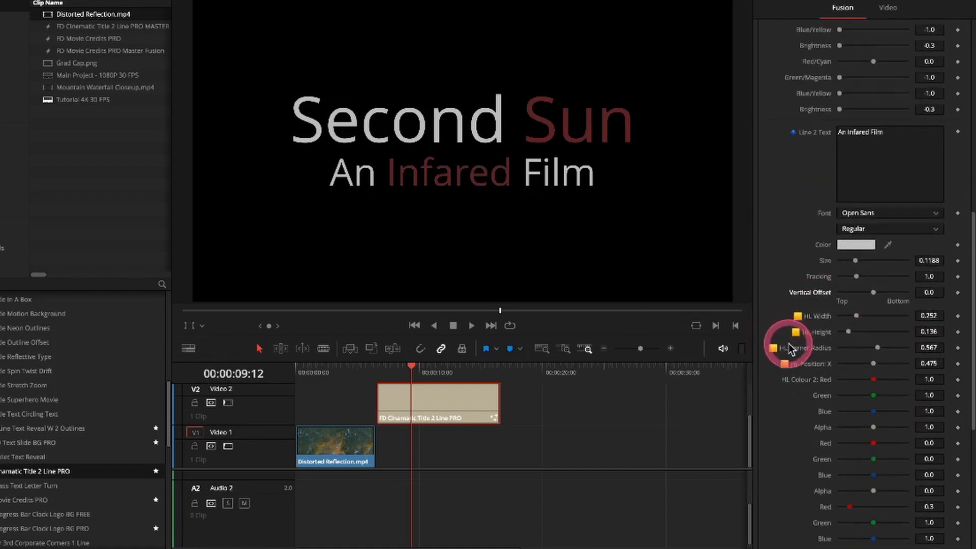
{"action": "scroll", "coordinate": [790, 348], "scroll_direction": "down", "scroll_amount": 4}
{"action": "scroll", "coordinate": [791, 348], "scroll_direction": "down", "scroll_amount": 5}
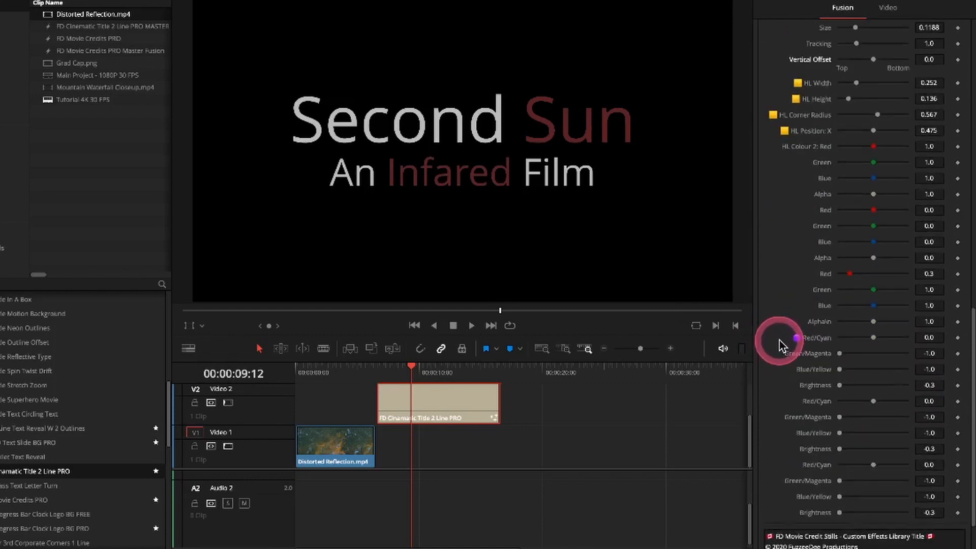
{"action": "scroll", "coordinate": [779, 340], "scroll_direction": "down", "scroll_amount": 2}
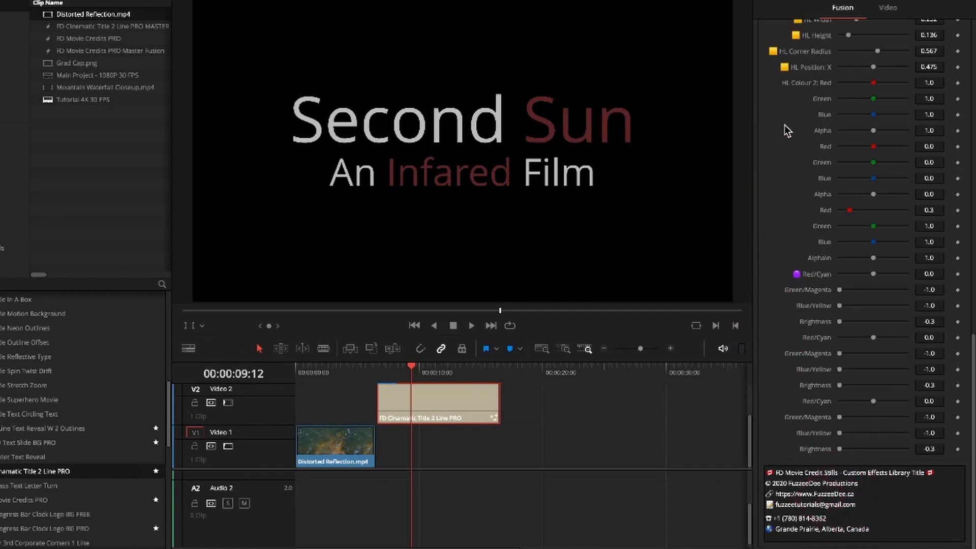
{"action": "scroll", "coordinate": [784, 125], "scroll_direction": "up", "scroll_amount": 1}
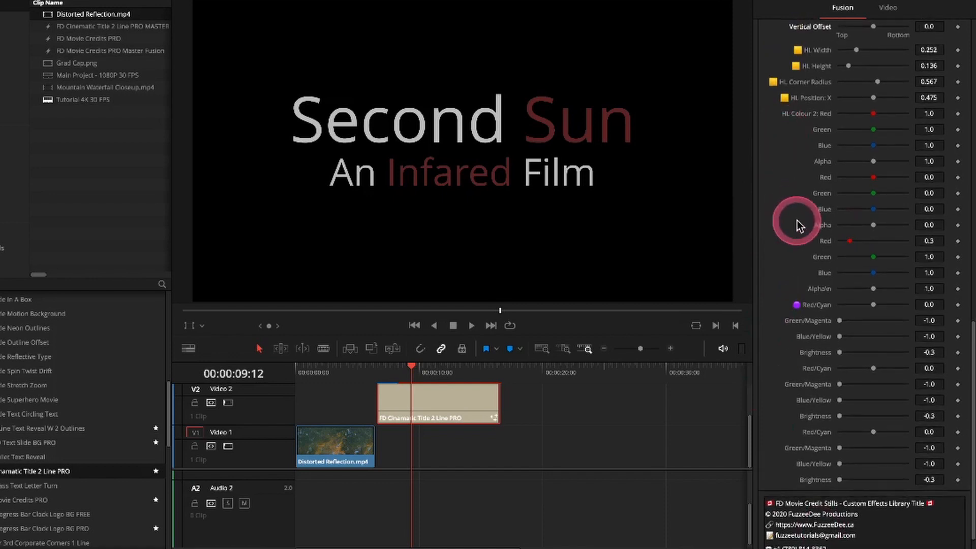
{"action": "scroll", "coordinate": [797, 221], "scroll_direction": "up", "scroll_amount": 10}
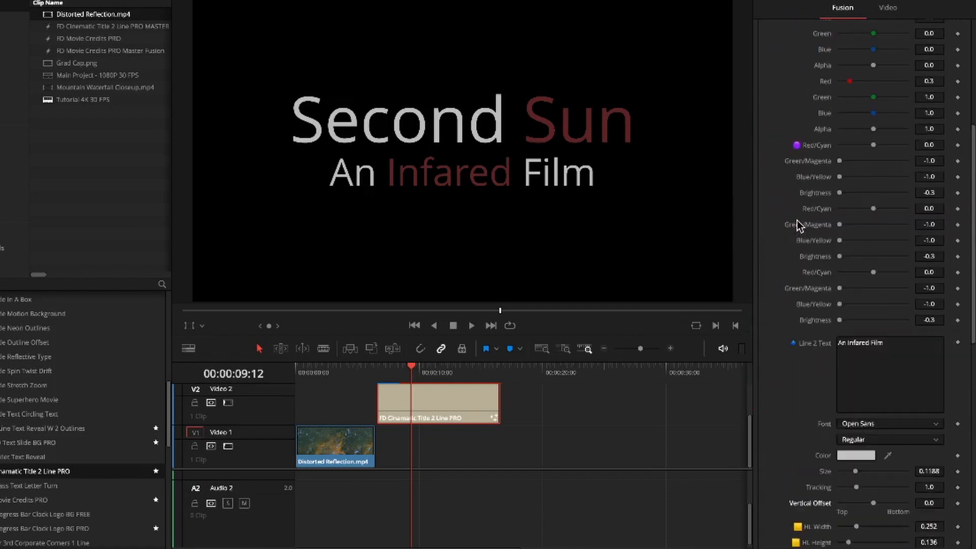
{"action": "scroll", "coordinate": [797, 220], "scroll_direction": "up", "scroll_amount": 8}
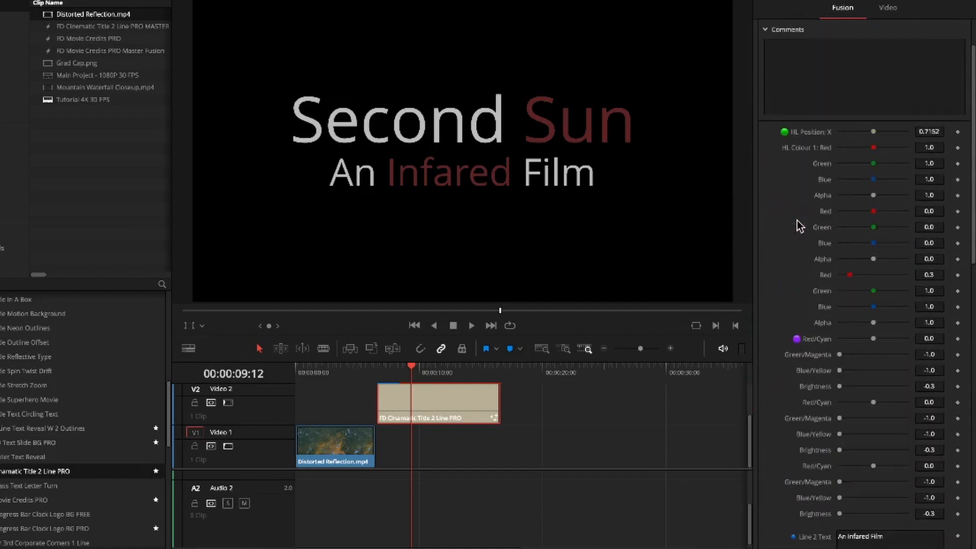
Try a Transform Zoom of 1.010 on the title clip and reset it to 1.000.
{"action": "left_click", "coordinate": [888, 9]}
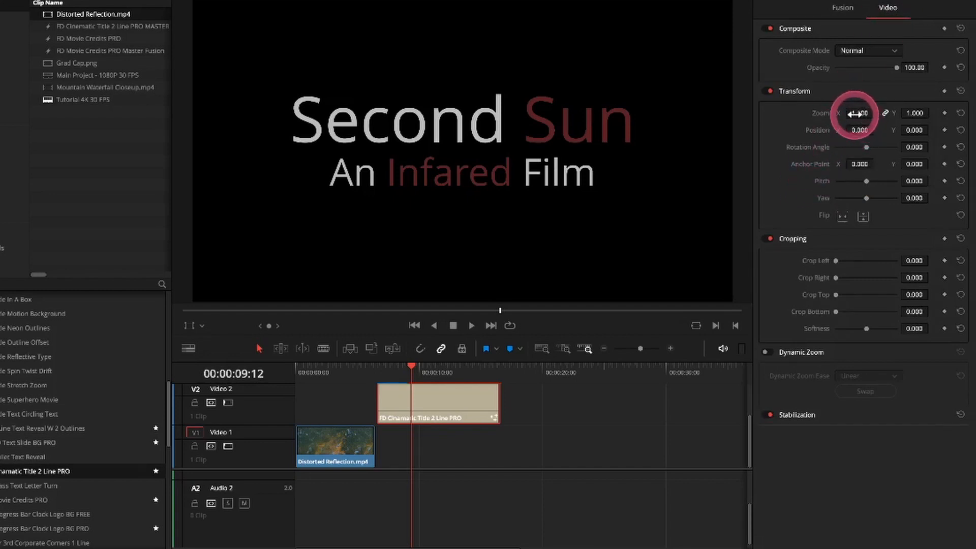
{"action": "mouse_move", "coordinate": [854, 113]}
{"action": "left_mouse_down"}
{"action": "mouse_move", "coordinate": [830, 115]}
{"action": "mouse_move", "coordinate": [867, 113]}
{"action": "mouse_move", "coordinate": [855, 114]}
{"action": "left_mouse_up"}
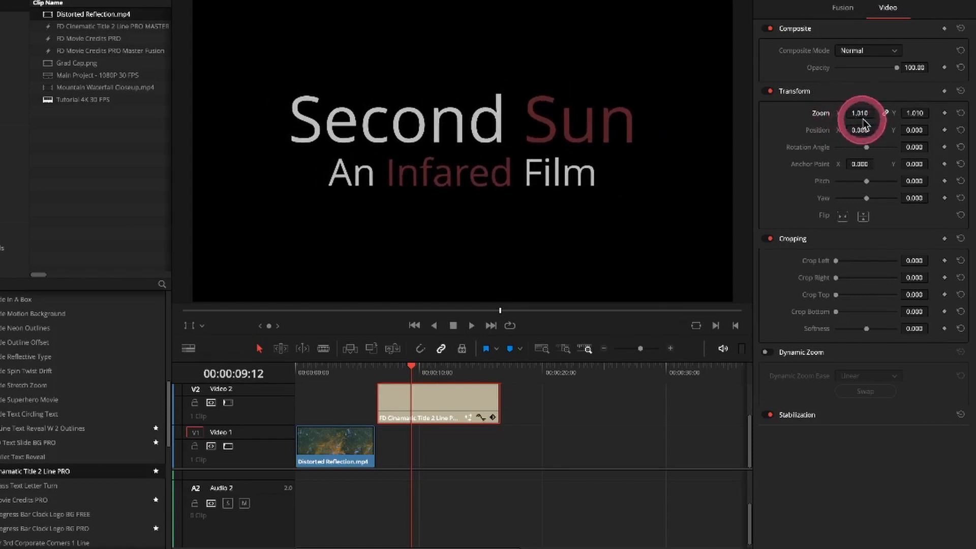
{"action": "double_click", "coordinate": [825, 114]}
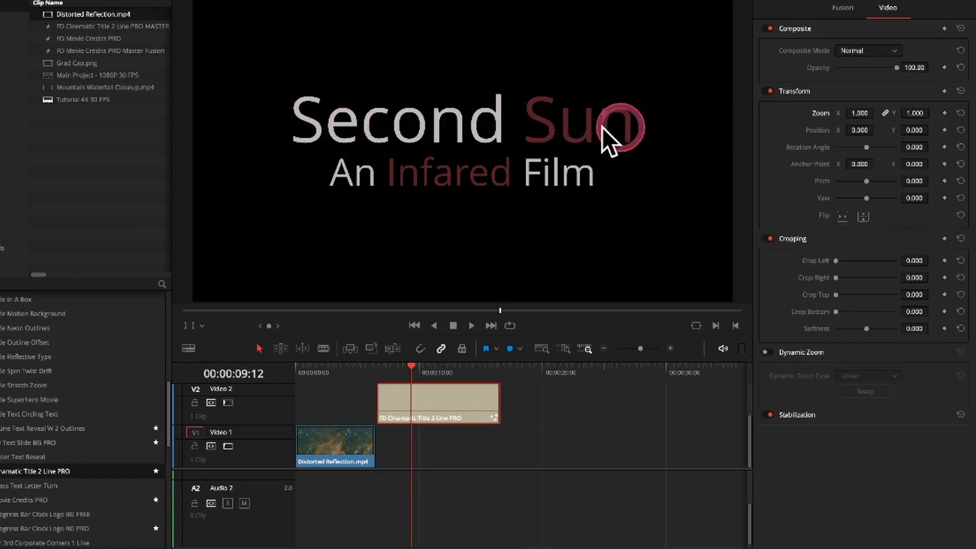
Return to the title template's main text settings and try the Line 1 Tracking adjustment, leaving it at 1.0.
{"action": "left_click", "coordinate": [843, 8]}
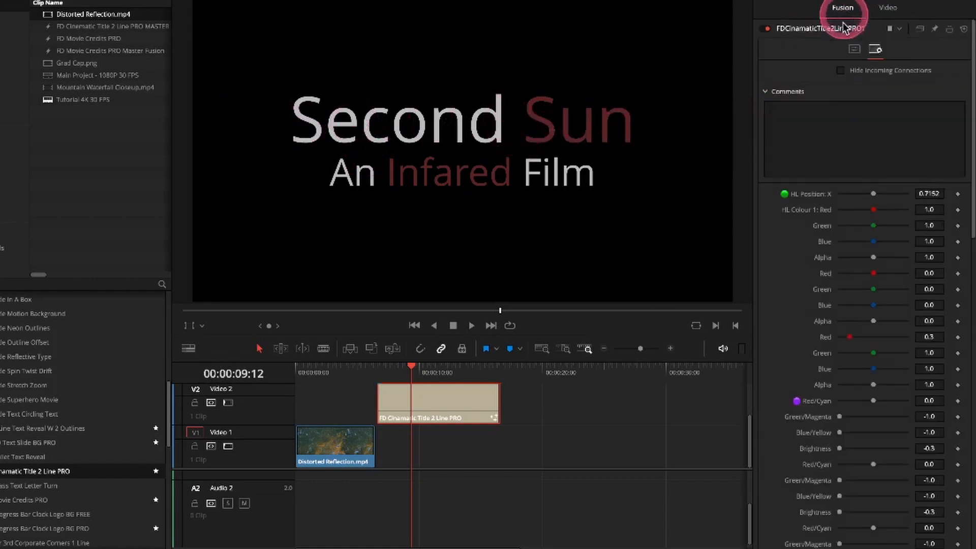
{"action": "left_click", "coordinate": [853, 49]}
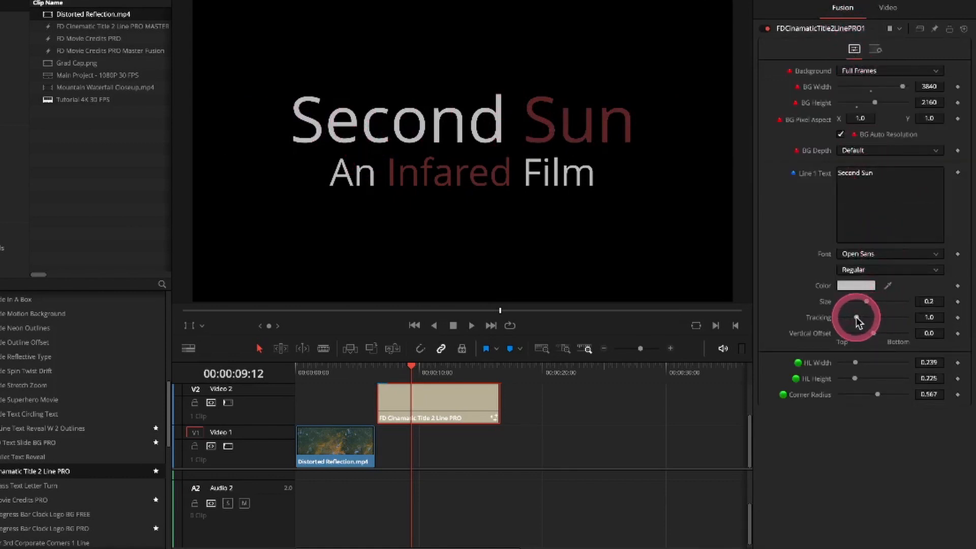
{"action": "left_click_drag", "start_coordinate": [857, 317], "coordinate": [857, 321]}
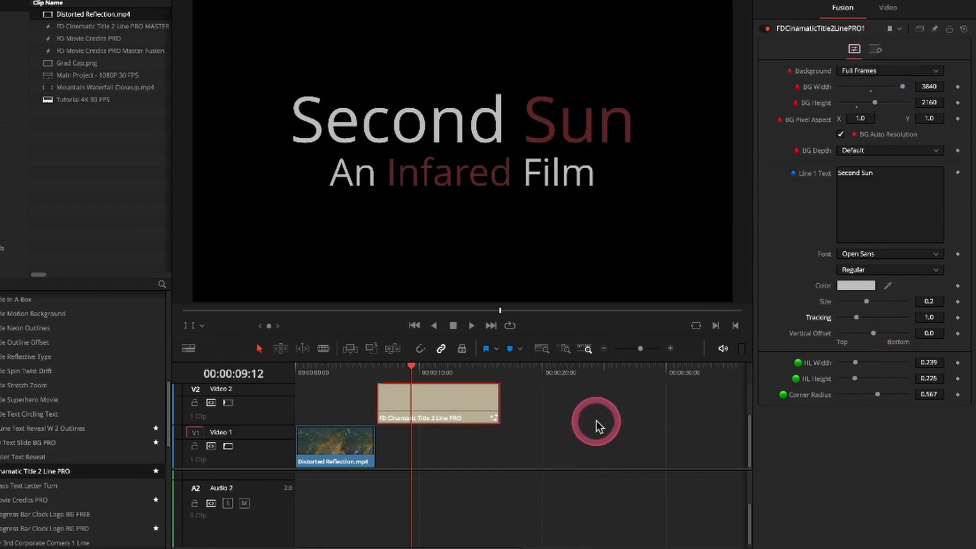
Add the FD Movie Credits PRO title directly after the cinematic title on Video 2 and extend its end past the 30-second mark.
{"action": "scroll", "coordinate": [523, 410], "scroll_direction": "up", "scroll_amount": 2}
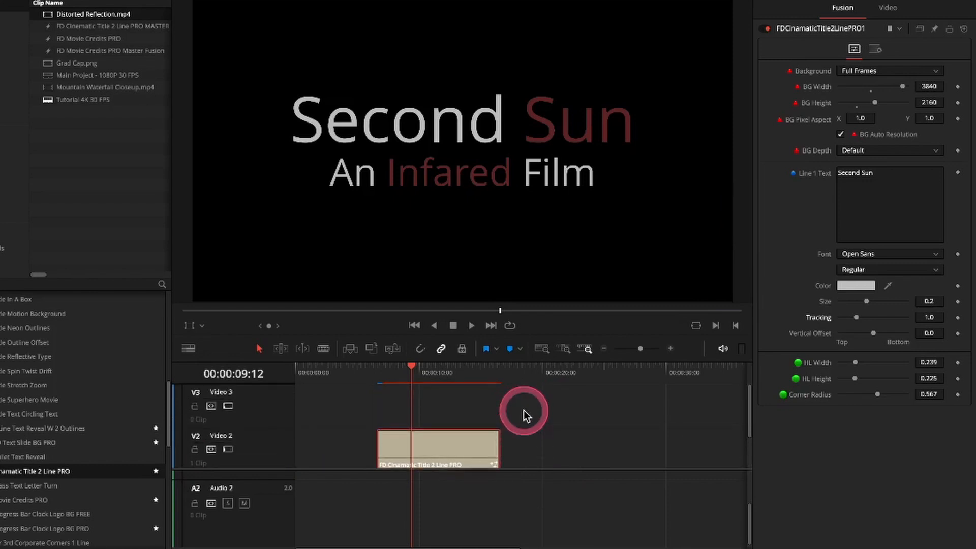
{"action": "scroll", "coordinate": [567, 425], "scroll_direction": "down", "scroll_amount": 1}
{"action": "scroll", "coordinate": [568, 429], "scroll_direction": "down", "scroll_amount": 2}
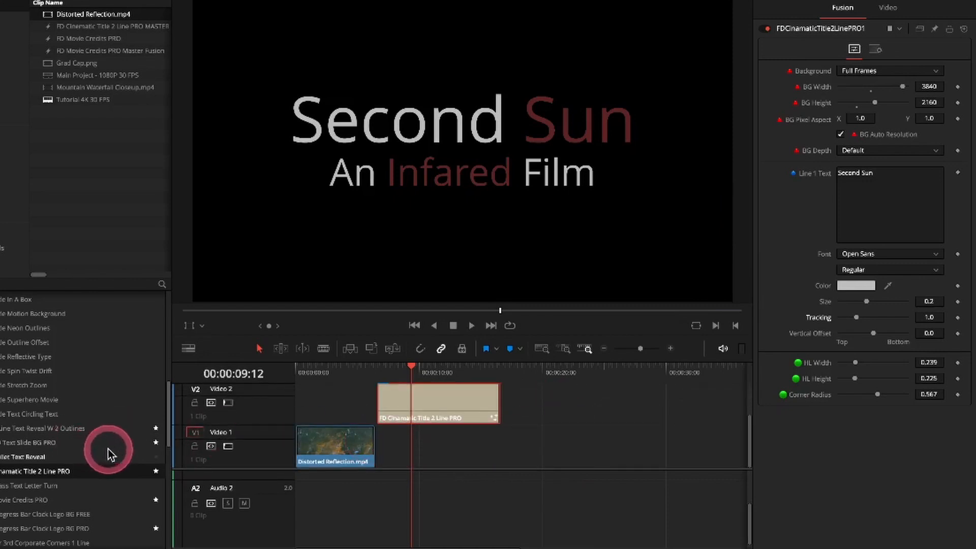
{"action": "left_click", "coordinate": [132, 438]}
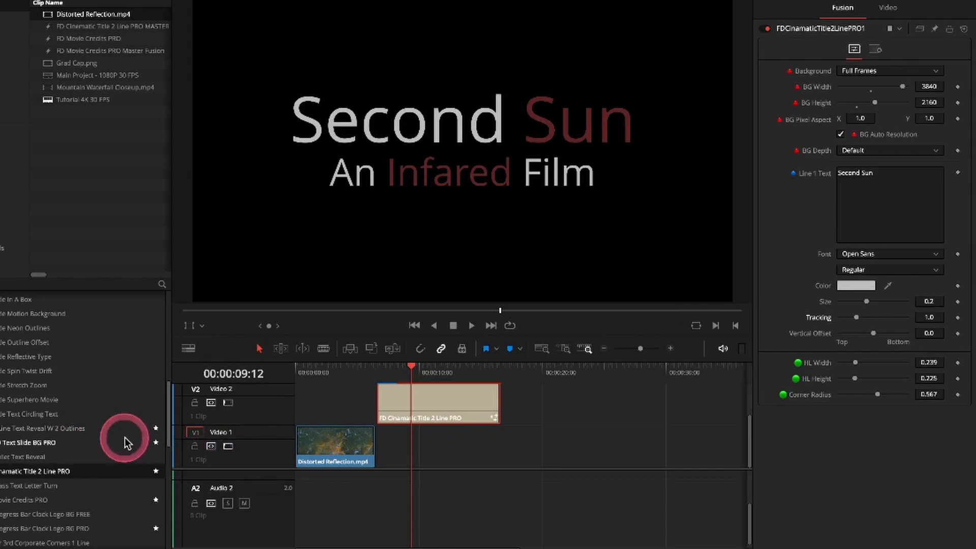
{"action": "scroll", "coordinate": [124, 441], "scroll_direction": "down", "scroll_amount": 3}
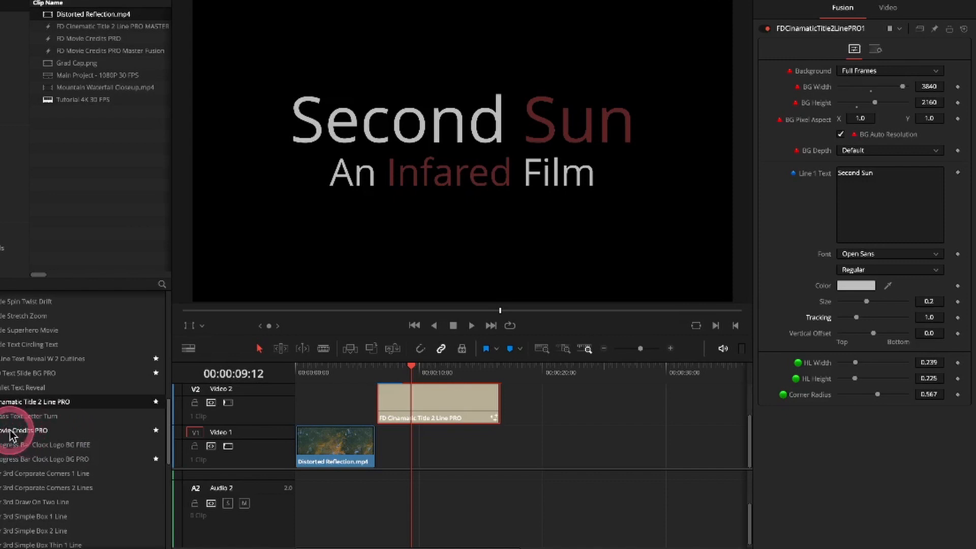
{"action": "left_click_drag", "start_coordinate": [6, 432], "coordinate": [502, 411]}
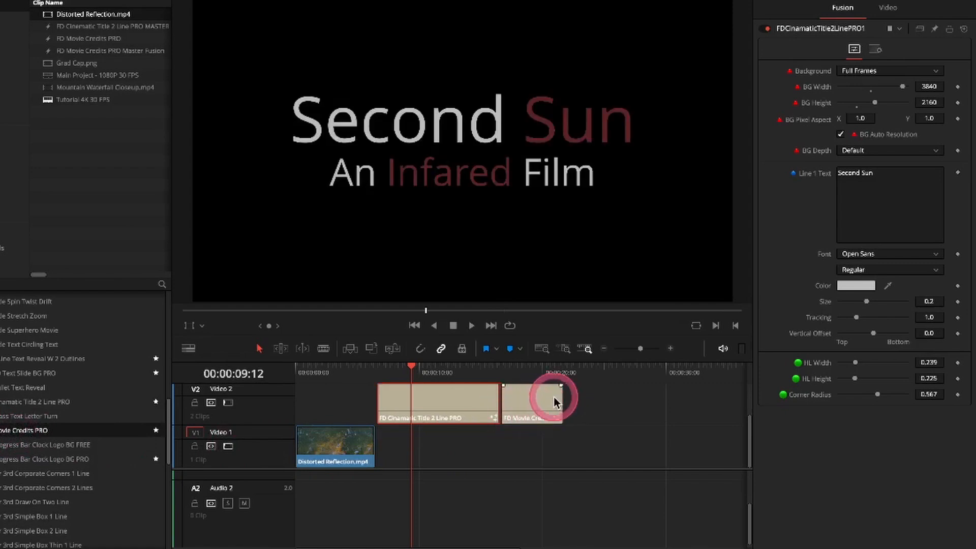
{"action": "left_click_drag", "start_coordinate": [560, 401], "coordinate": [681, 410]}
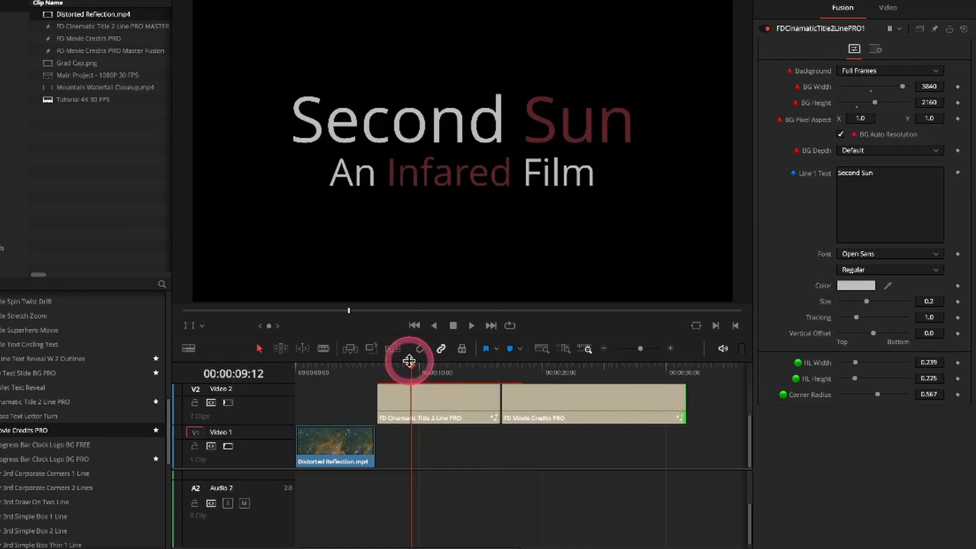
Select the FD Movie Credits PRO clip and scrub through its scrolling credits, stopping at 00:00:19:20.
{"action": "left_click_drag", "start_coordinate": [413, 367], "coordinate": [551, 376]}
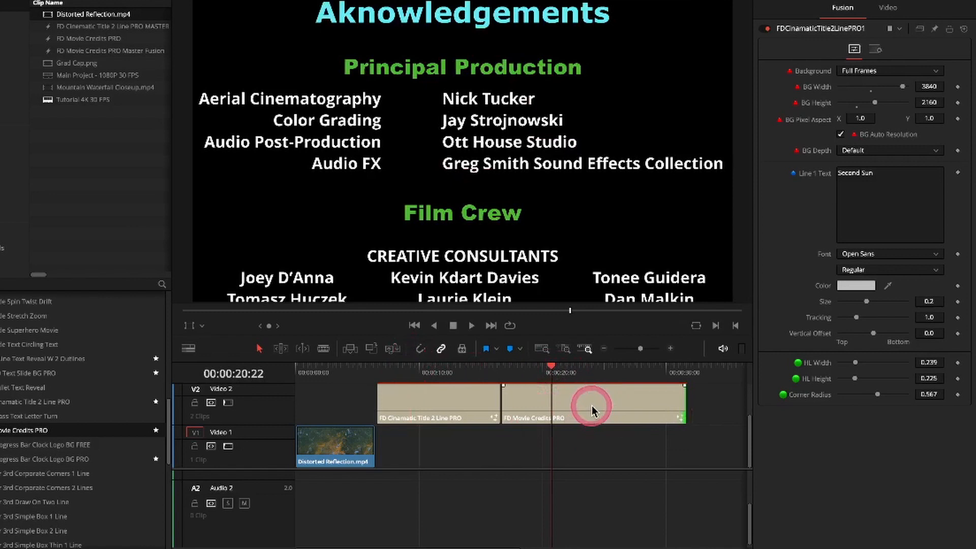
{"action": "left_click", "coordinate": [592, 405]}
{"action": "left_click", "coordinate": [552, 368]}
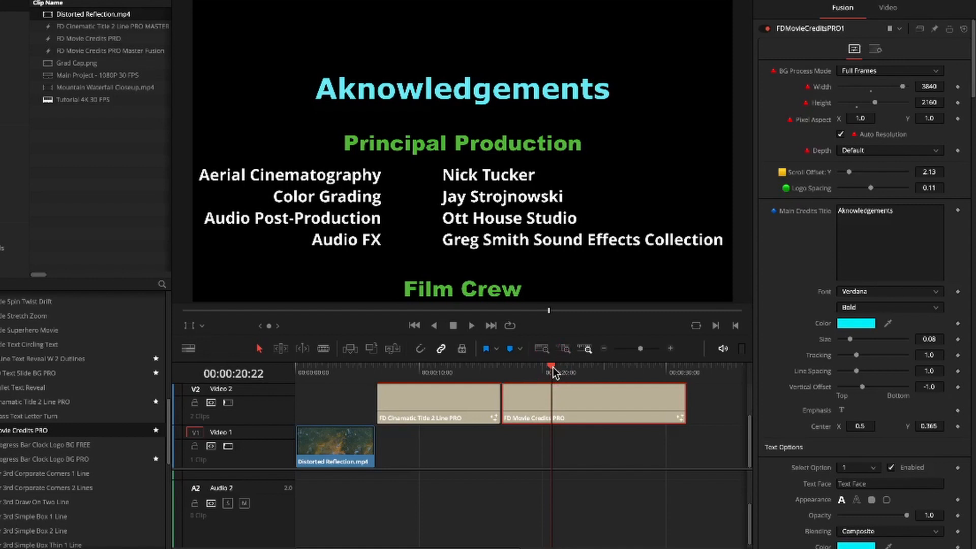
{"action": "left_click", "coordinate": [554, 372]}
{"action": "mouse_move", "coordinate": [552, 370]}
{"action": "left_mouse_down"}
{"action": "mouse_move", "coordinate": [521, 372]}
{"action": "mouse_move", "coordinate": [538, 371]}
{"action": "left_mouse_up"}
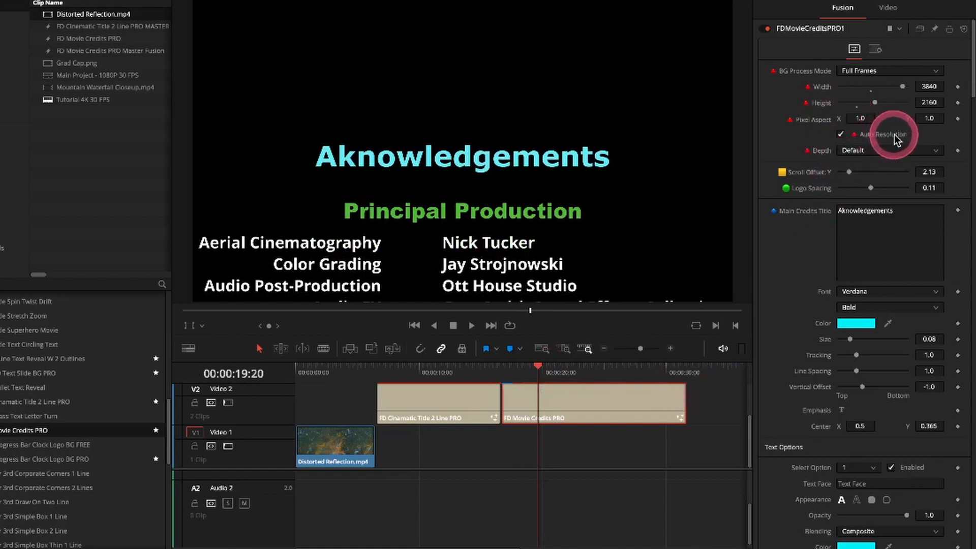
{"action": "left_click", "coordinate": [841, 136]}
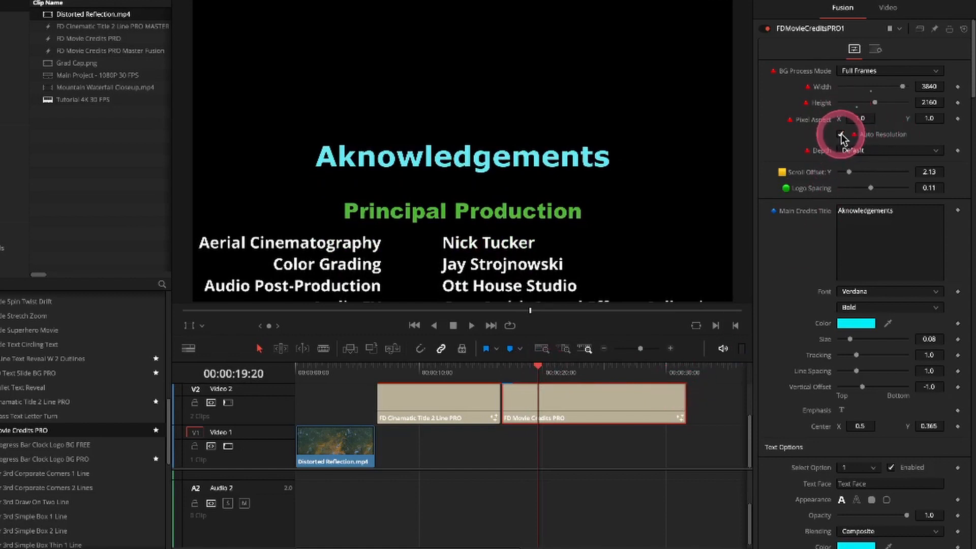
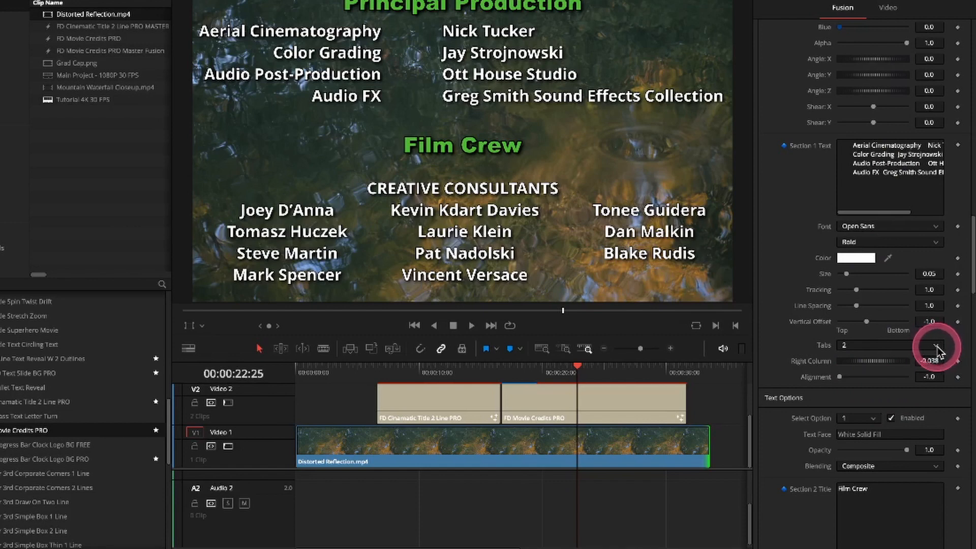
Switch the Section 1 Text tab setting to 1 to show the left column's position and alignment controls.
{"action": "left_click", "coordinate": [936, 349]}
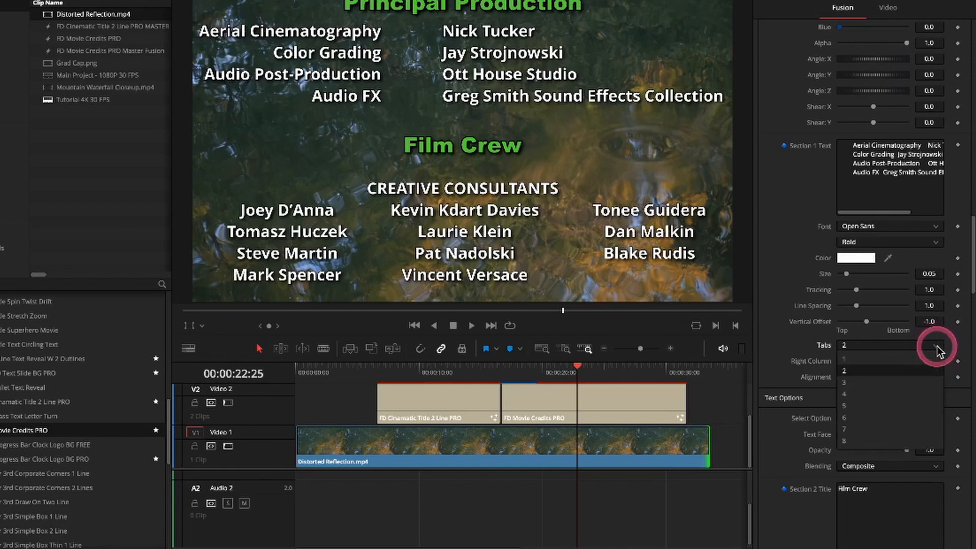
{"action": "left_click", "coordinate": [910, 359]}
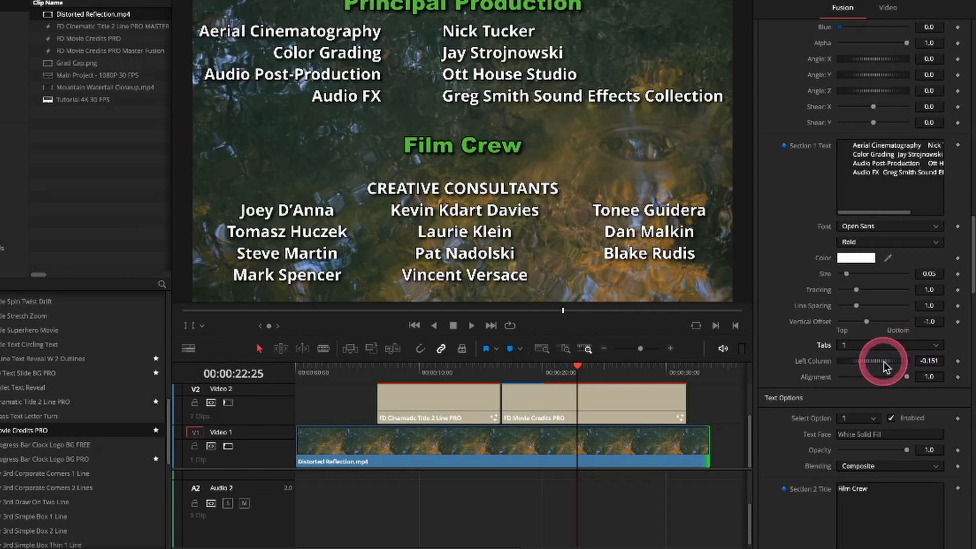
Move the Section 1 left column position to -0.108 and try a lower Alignment value, leaving it at 1.0.
{"action": "mouse_move", "coordinate": [883, 362]}
{"action": "left_mouse_down"}
{"action": "mouse_move", "coordinate": [867, 361]}
{"action": "mouse_move", "coordinate": [886, 363]}
{"action": "left_mouse_up"}
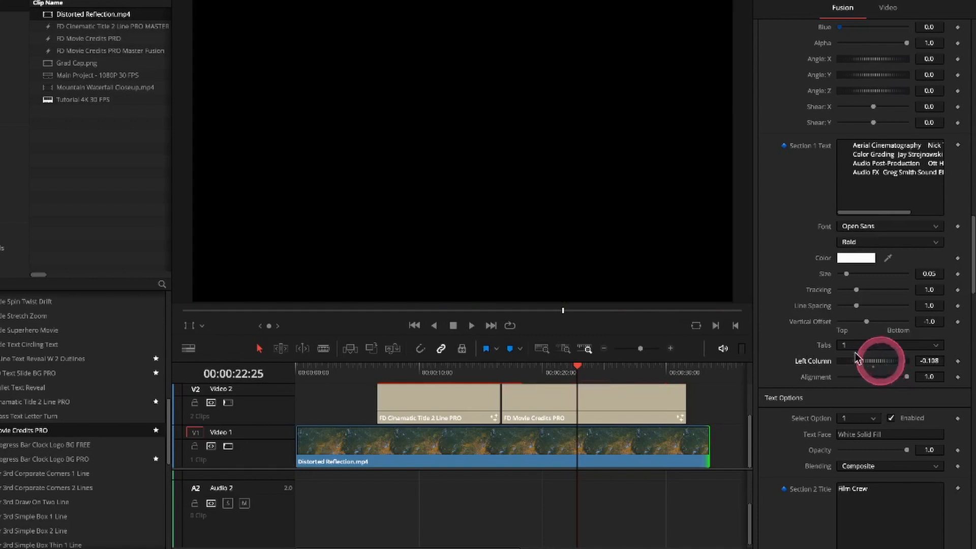
{"action": "left_click", "coordinate": [562, 311]}
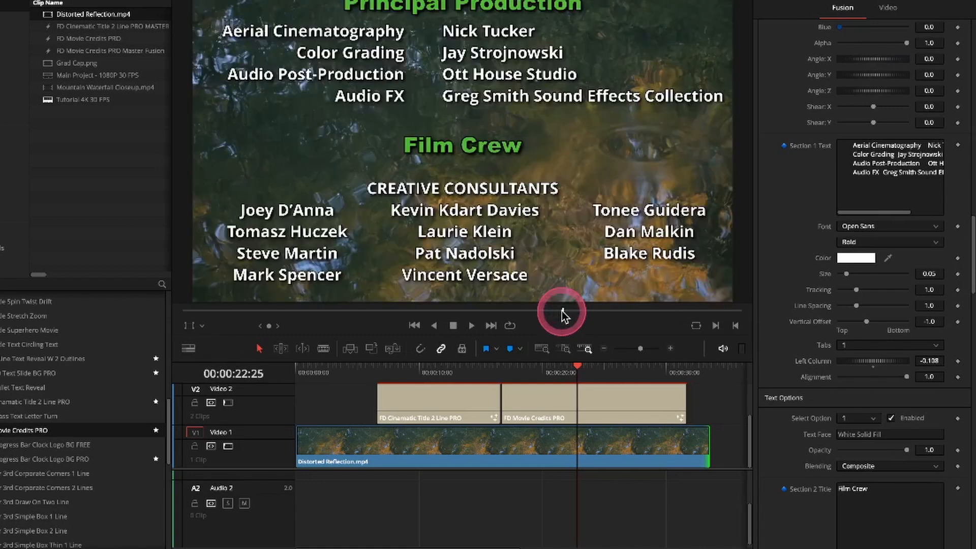
{"action": "left_click", "coordinate": [728, 323]}
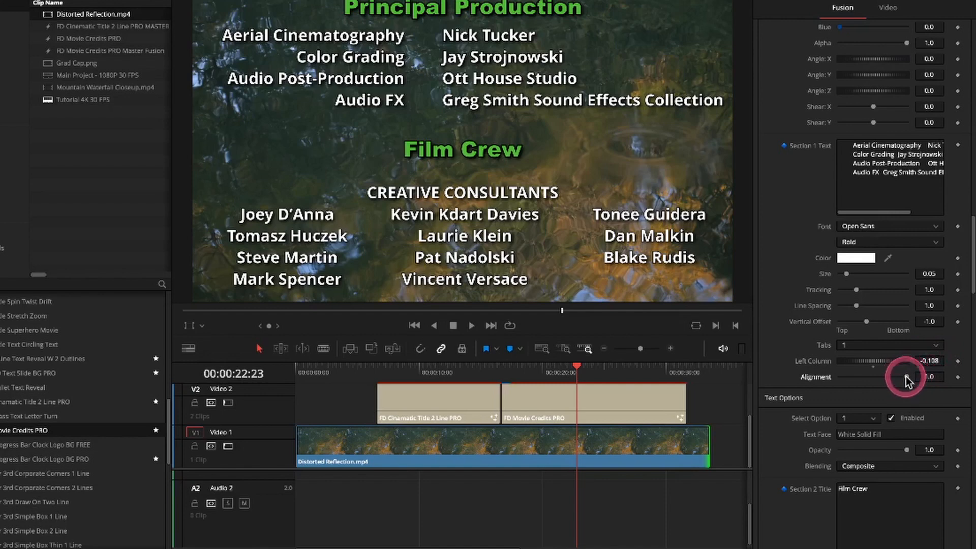
{"action": "left_click_drag", "start_coordinate": [906, 376], "coordinate": [887, 381]}
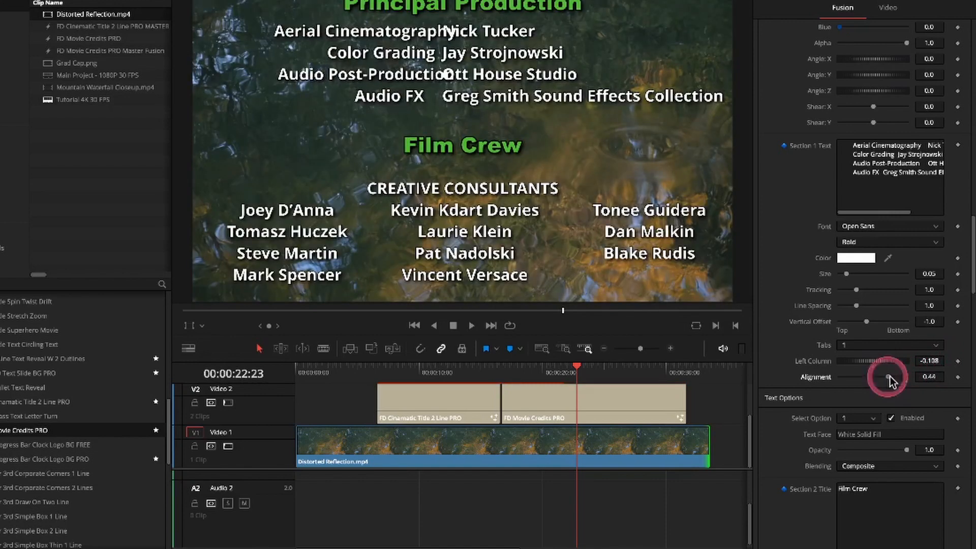
{"action": "left_click_drag", "start_coordinate": [888, 377], "coordinate": [925, 384]}
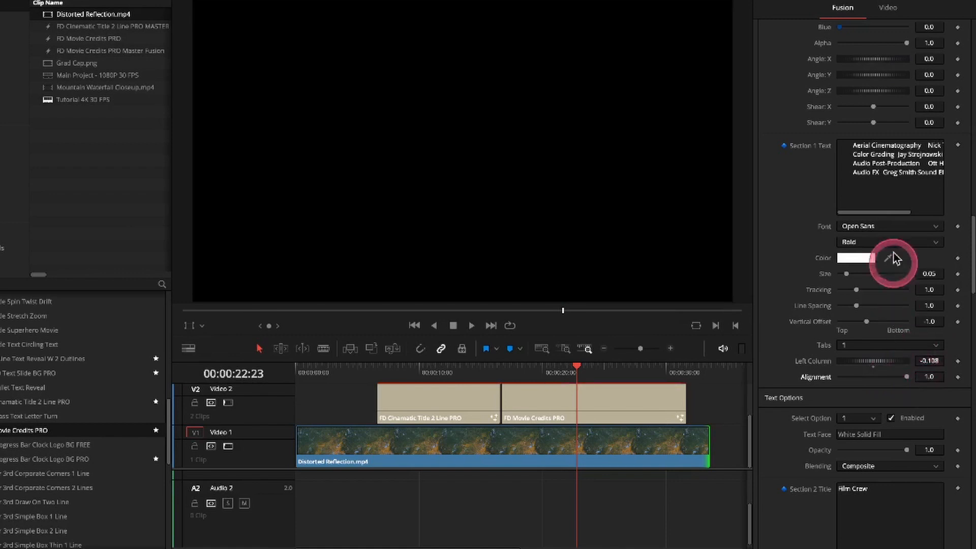
Switch the Section 1 Text tab setting to 2 for the right column's controls and refresh the preview at 00:00:22:20.
{"action": "left_click", "coordinate": [913, 346]}
{"action": "left_click", "coordinate": [901, 370]}
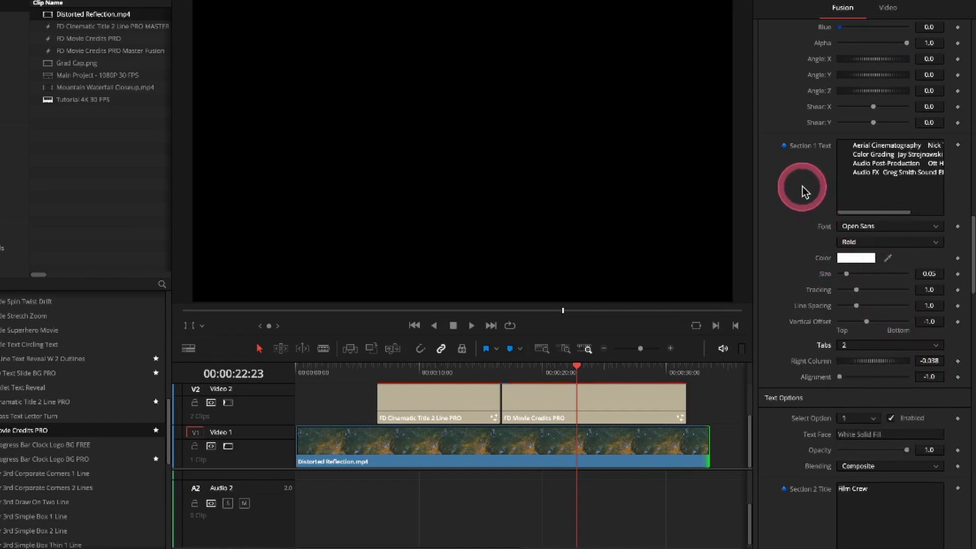
{"action": "left_click", "coordinate": [560, 311]}
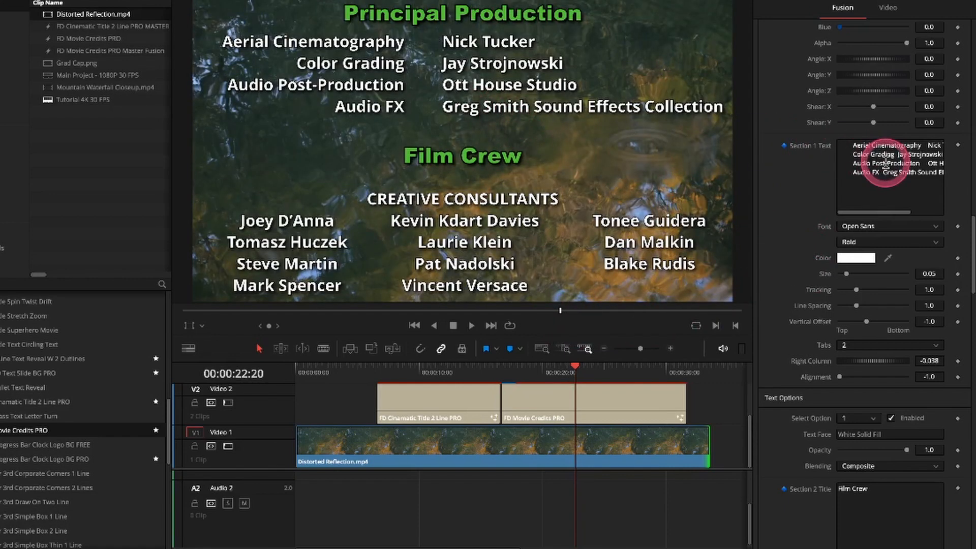
Delete the word "Collection" from the end of the Audio FX line in Section 1 Text.
{"action": "left_click_drag", "start_coordinate": [879, 214], "coordinate": [925, 214]}
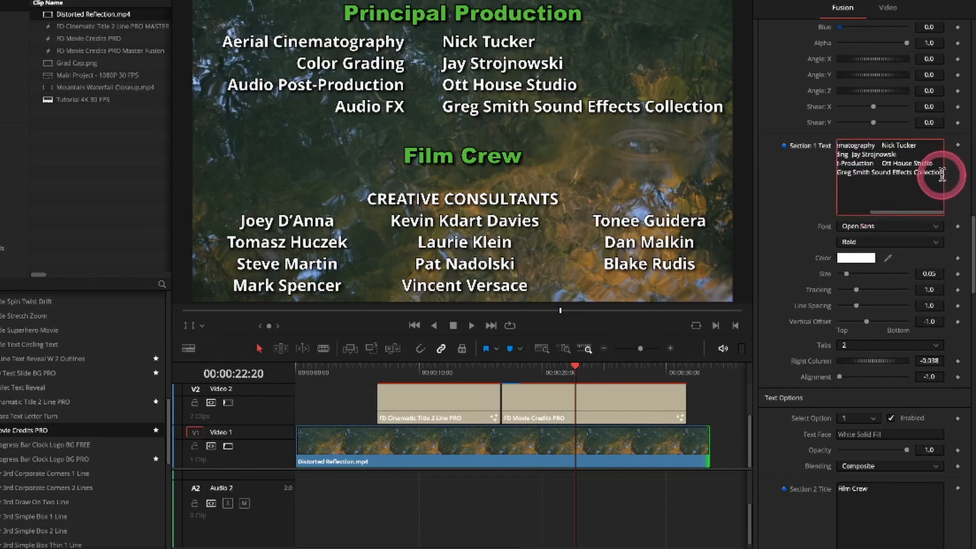
{"action": "left_click", "coordinate": [849, 202]}
{"action": "key", "text": "BackSpace"}
{"action": "key", "text": "BackSpace"}
{"action": "key", "text": "BackSpace"}
{"action": "key", "text": "BackSpace"}
{"action": "key", "text": "BackSpace"}
{"action": "key", "text": "BackSpace"}
{"action": "key", "text": "BackSpace"}
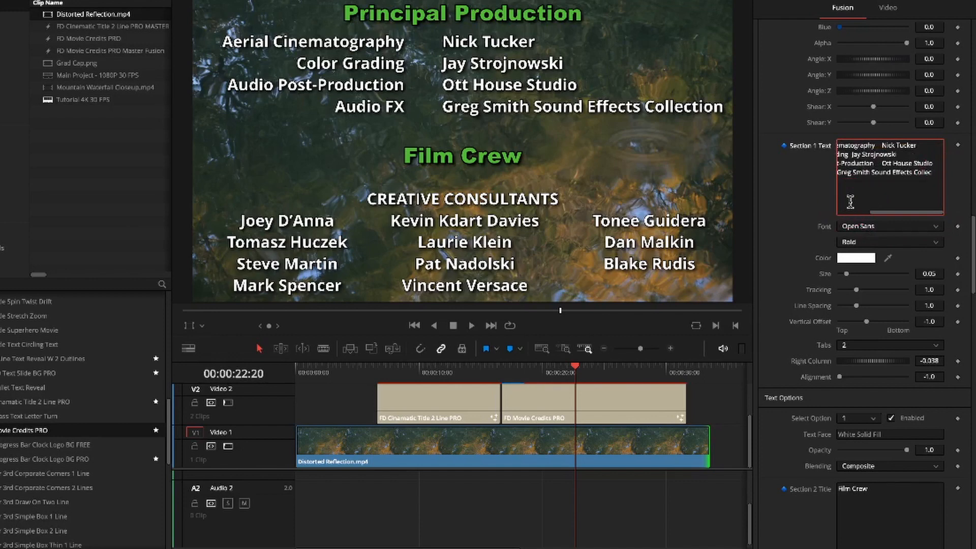
{"action": "key", "text": "BackSpace"}
{"action": "key", "text": "BackSpace"}
{"action": "key", "text": "BackSpace"}
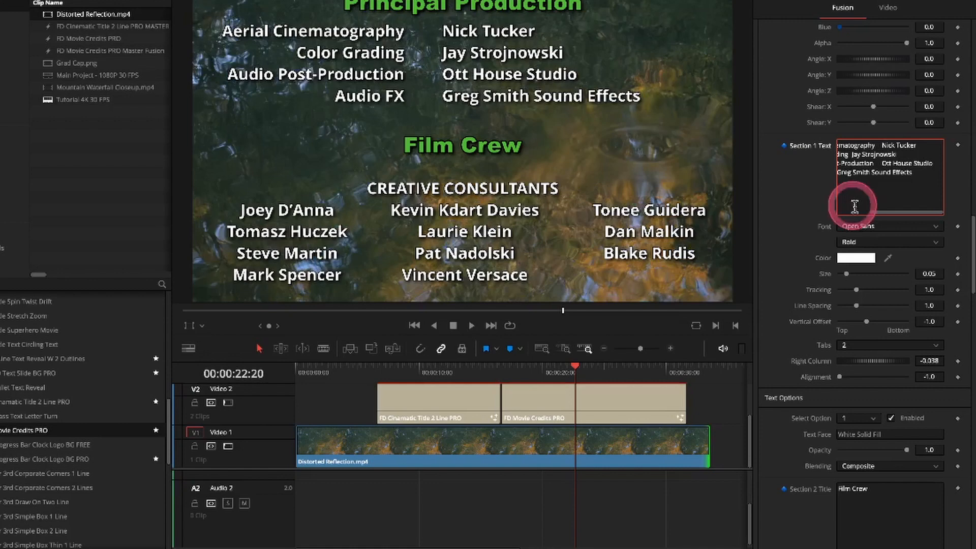
{"action": "left_click_drag", "start_coordinate": [895, 213], "coordinate": [846, 217]}
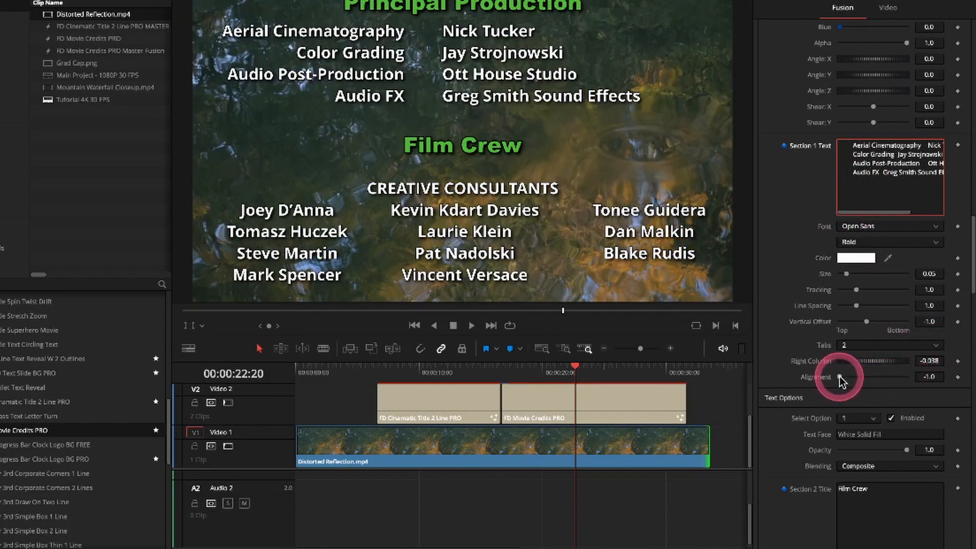
Try the right column with Alignment 1.0 and its position at 0.346, and restore them to -1.0 and -0.038.
{"action": "left_click_drag", "start_coordinate": [839, 378], "coordinate": [914, 379]}
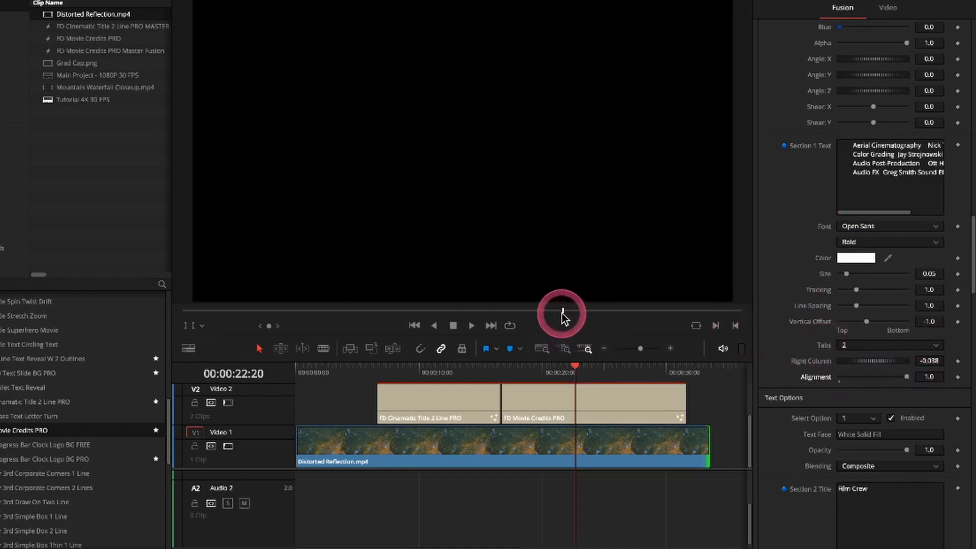
{"action": "left_click_drag", "start_coordinate": [559, 310], "coordinate": [556, 314]}
{"action": "left_click", "coordinate": [851, 362]}
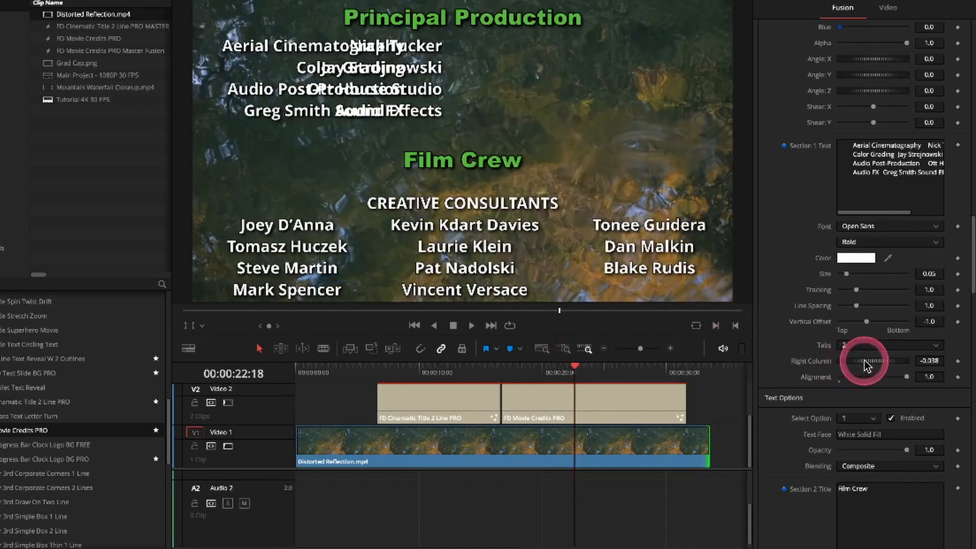
{"action": "left_click_drag", "start_coordinate": [863, 361], "coordinate": [904, 364]}
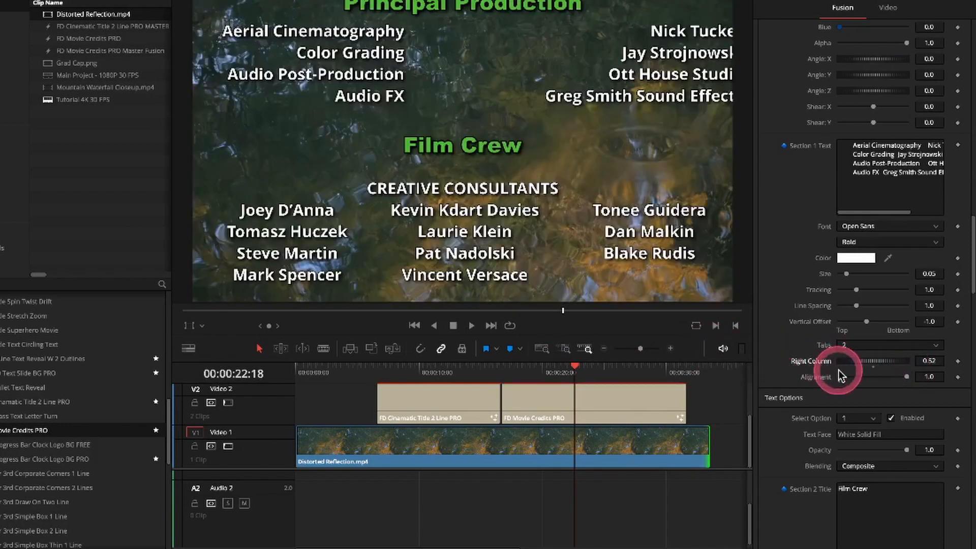
{"action": "left_click_drag", "start_coordinate": [881, 361], "coordinate": [868, 362]}
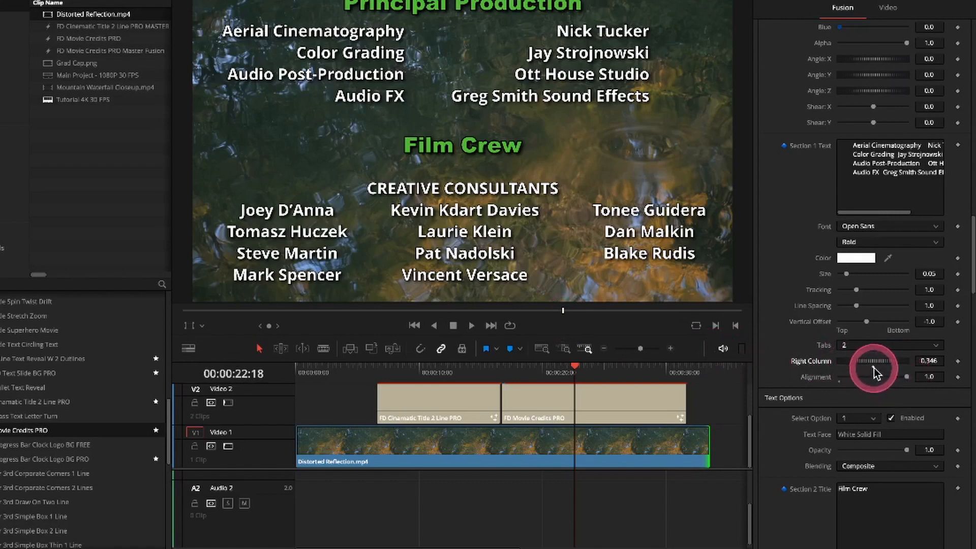
{"action": "left_click_drag", "start_coordinate": [873, 367], "coordinate": [851, 380]}
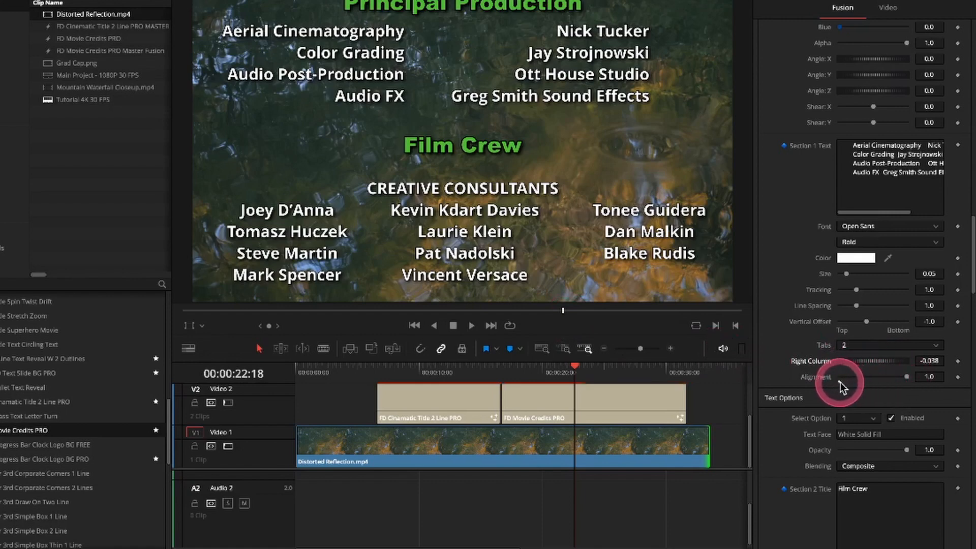
{"action": "left_click", "coordinate": [839, 380]}
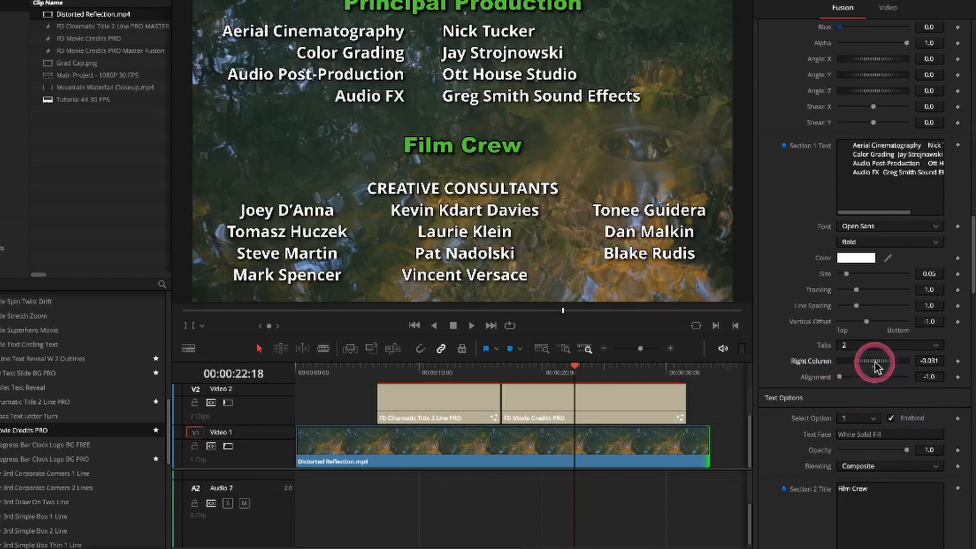
Set the Section 1 right column position to 0.092 and check the wider column spacing in the preview at 00:00:22:24.
{"action": "mouse_move", "coordinate": [875, 362]}
{"action": "left_mouse_down"}
{"action": "mouse_move", "coordinate": [886, 364]}
{"action": "mouse_move", "coordinate": [874, 364]}
{"action": "left_mouse_up"}
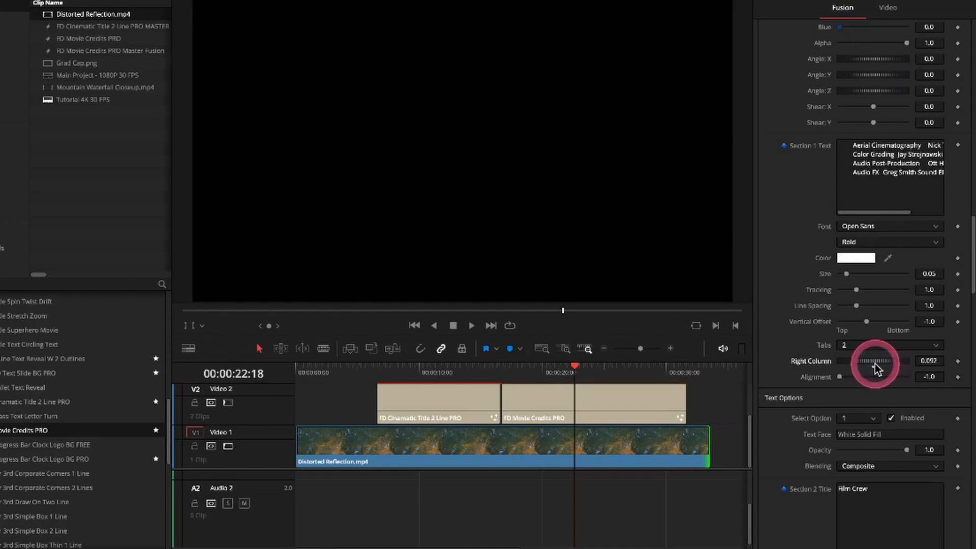
{"action": "left_click", "coordinate": [562, 311]}
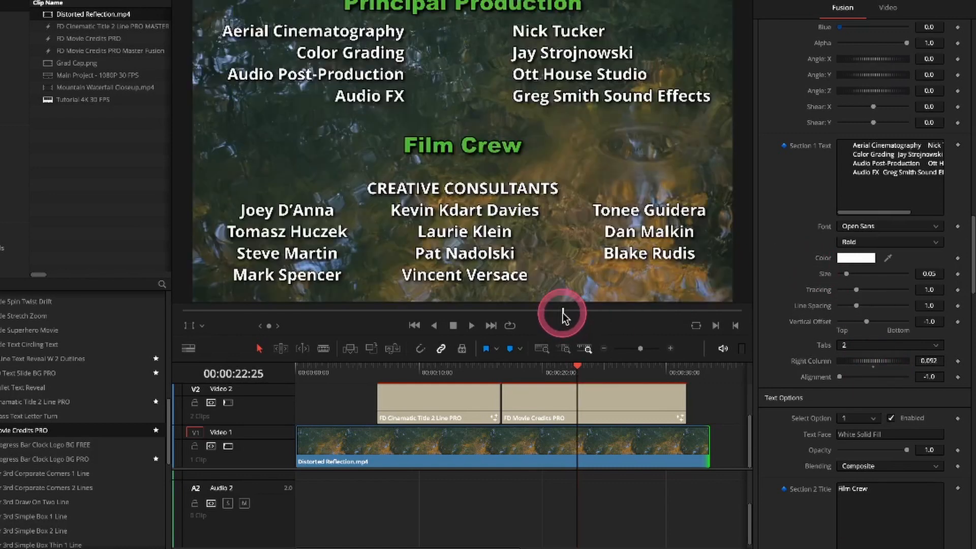
{"action": "key", "text": "Left"}
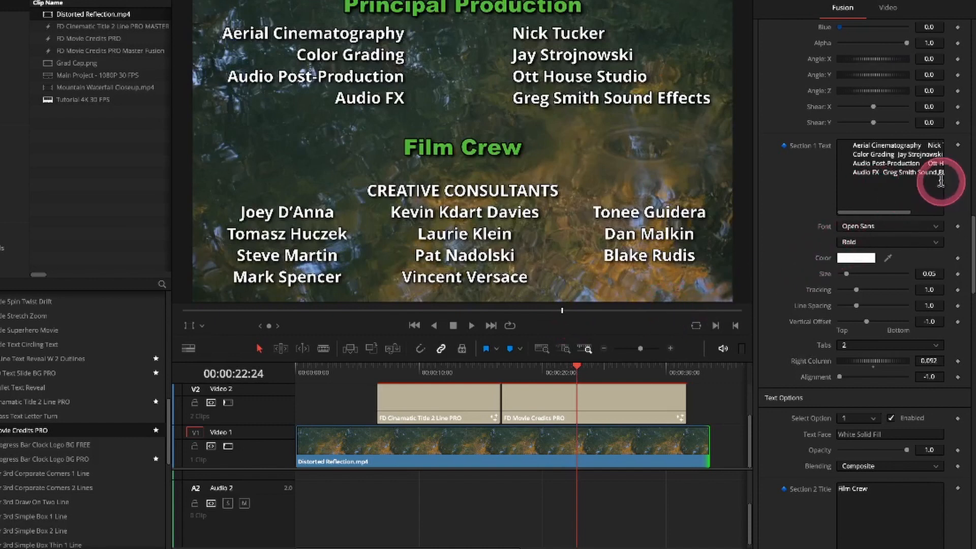
Insert a centered "Cameras" heading line above the Aerial Cinematography credit in Section 1 Text.
{"action": "left_click", "coordinate": [850, 146]}
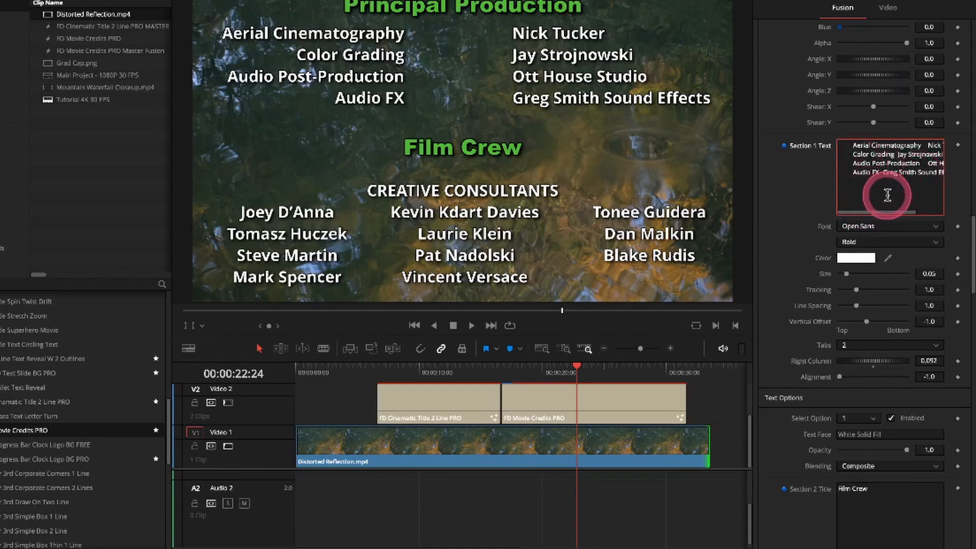
{"action": "key", "text": "Return"}
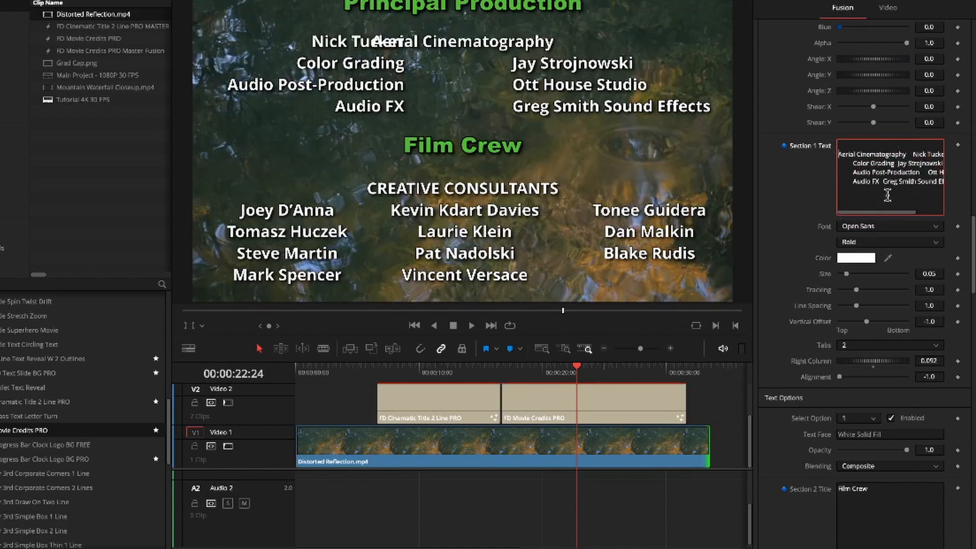
{"action": "key", "text": "Tab"}
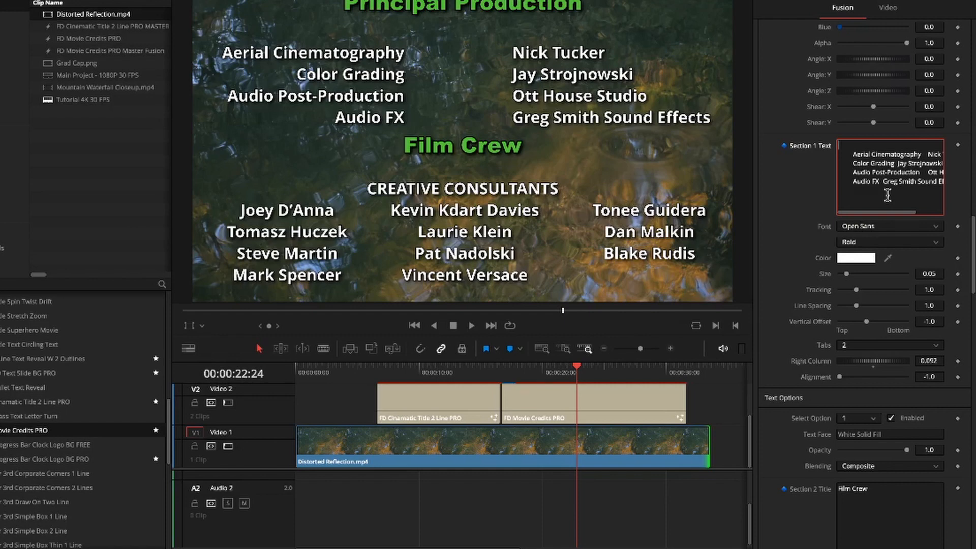
{"action": "type", "text": "Camera"}
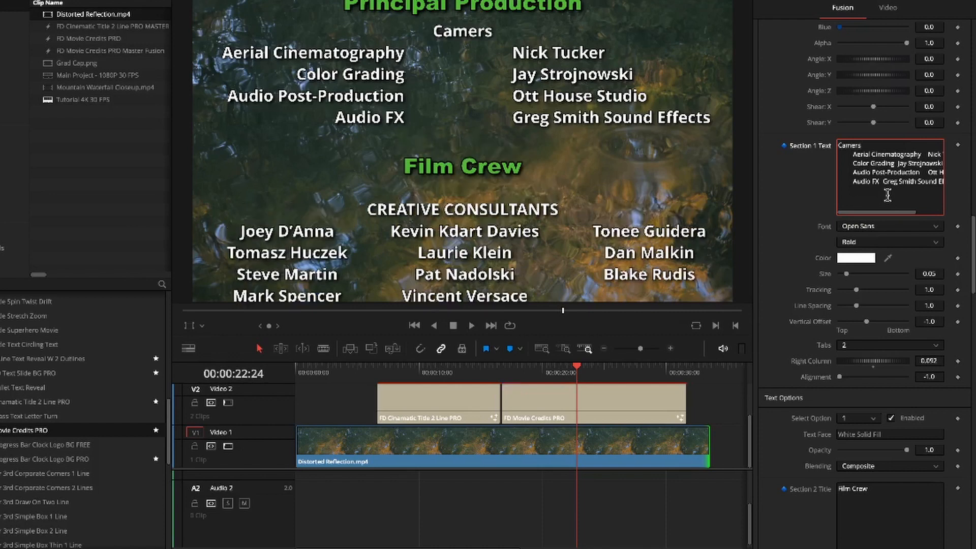
{"action": "type", "text": "as"}
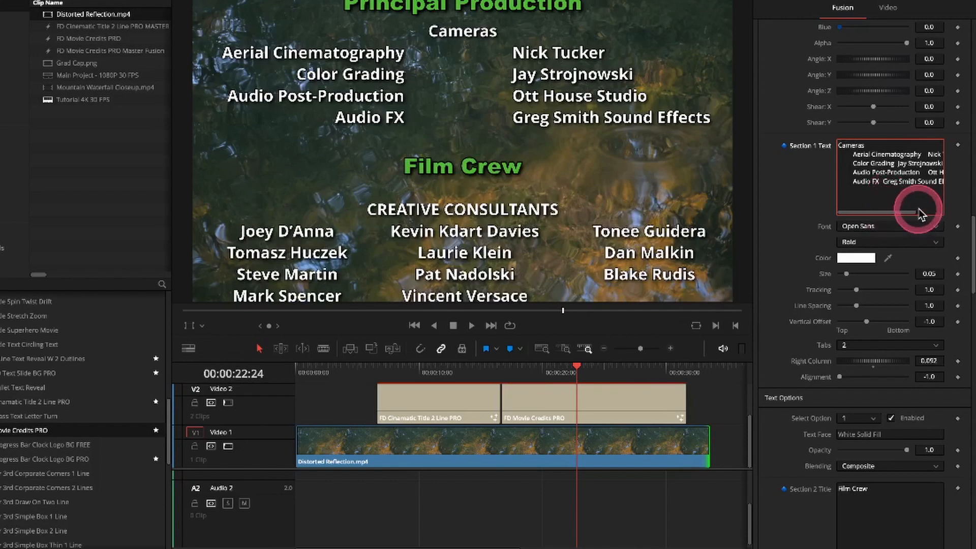
Add a blank line and a centered "Sound Equipment" heading below the last credit in Section 1 Text.
{"action": "left_click", "coordinate": [862, 192]}
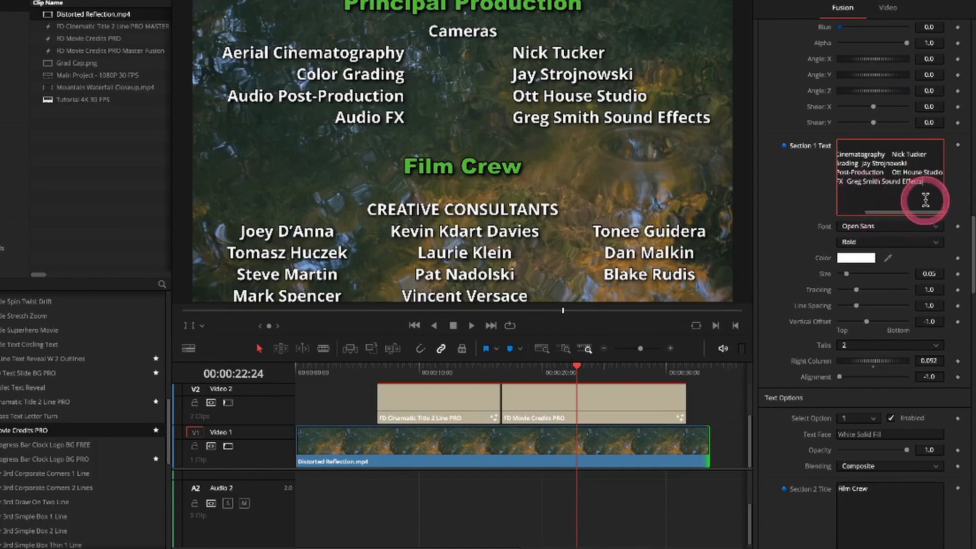
{"action": "key", "text": "Return"}
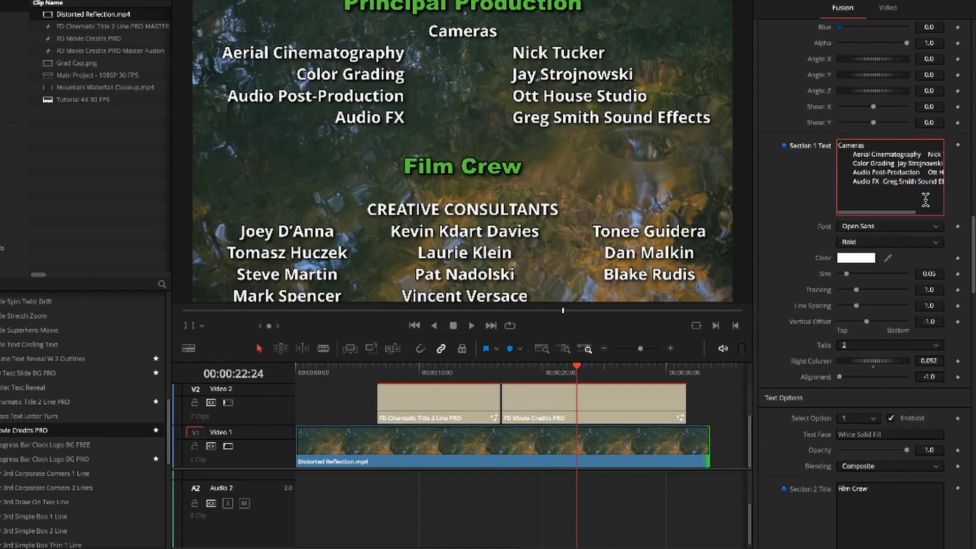
{"action": "type", "text": "Sound"}
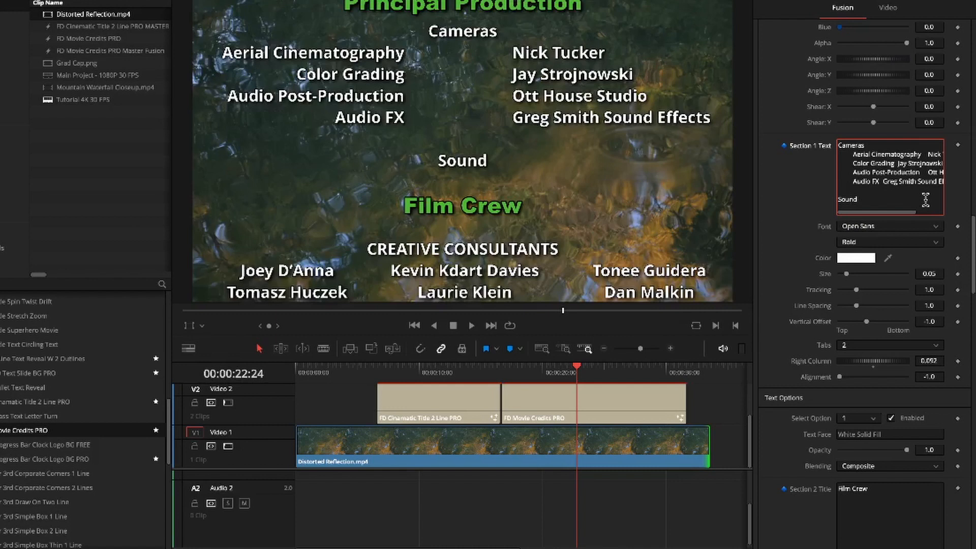
{"action": "type", "text": " Equipment"}
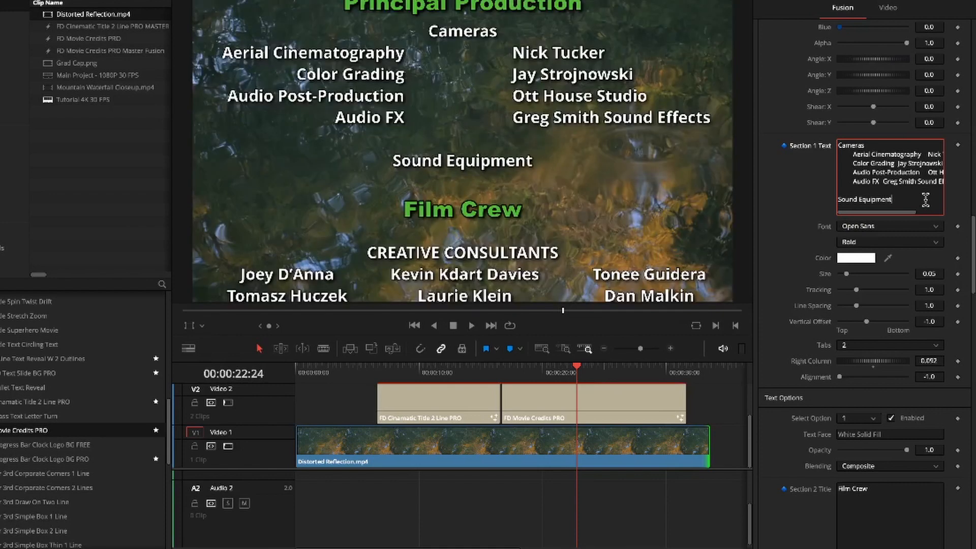
Add a tabbed credit line under Sound Equipment with one person's full name in the left column and another's in the right column.
{"action": "key", "text": "Return"}
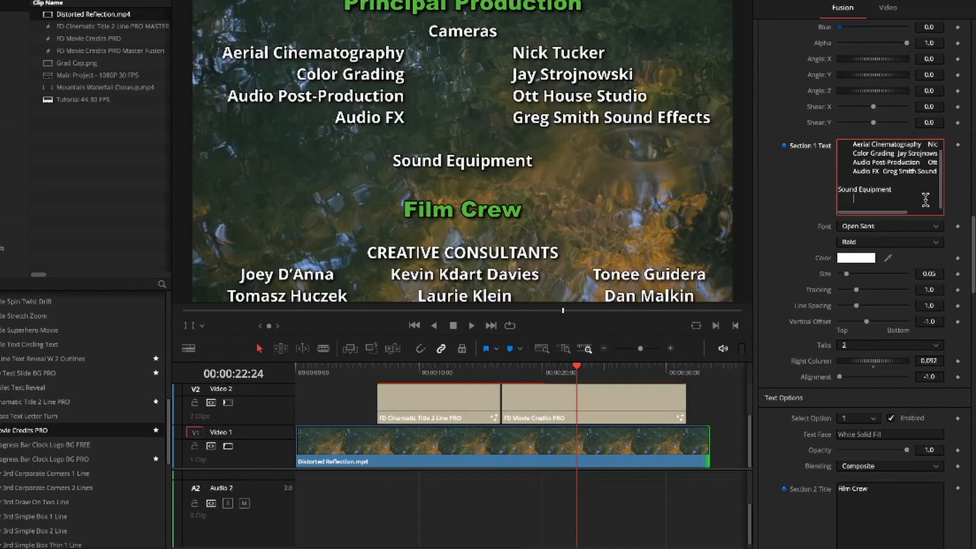
{"action": "type", "text": "John Smith"}
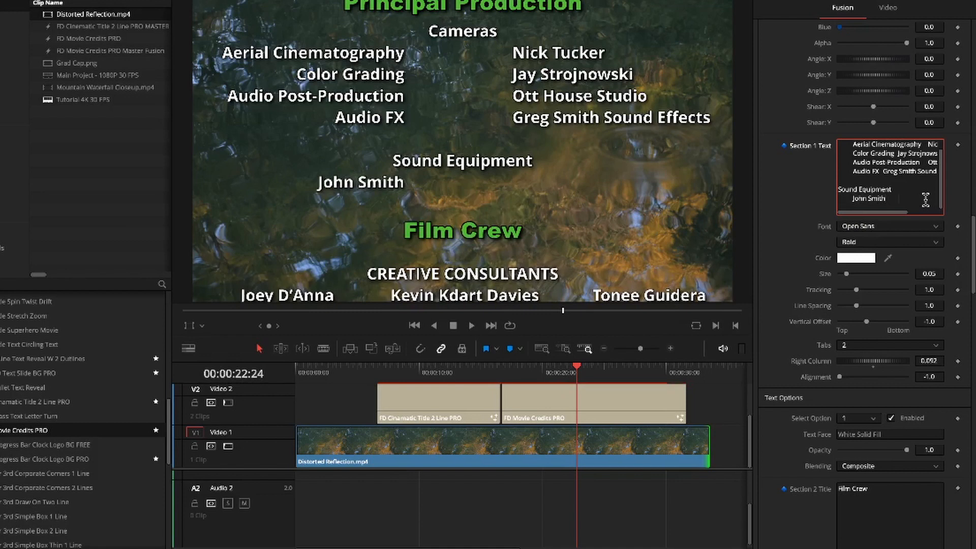
{"action": "key", "text": "Tab"}
{"action": "type", "text": "Allen Johnson"}
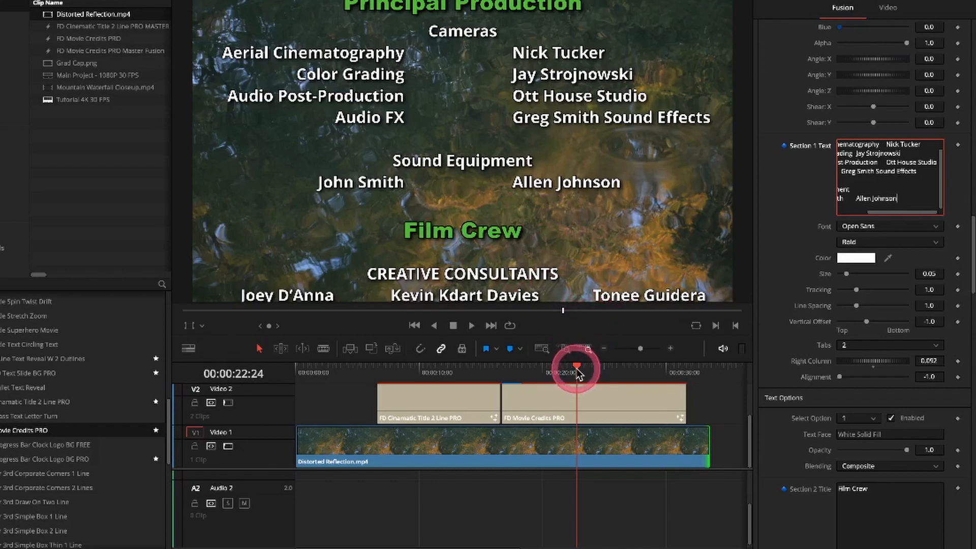
Examine the Section 2 Title and Section 2 Text settings with the playhead at 00:00:25:17.
{"action": "left_click_drag", "start_coordinate": [577, 372], "coordinate": [612, 370]}
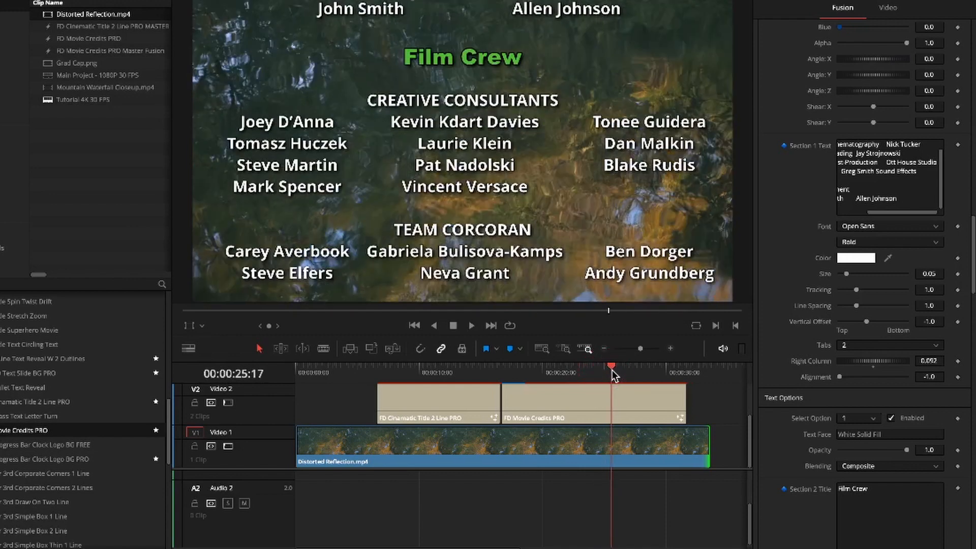
{"action": "scroll", "coordinate": [803, 299], "scroll_direction": "down", "scroll_amount": 5}
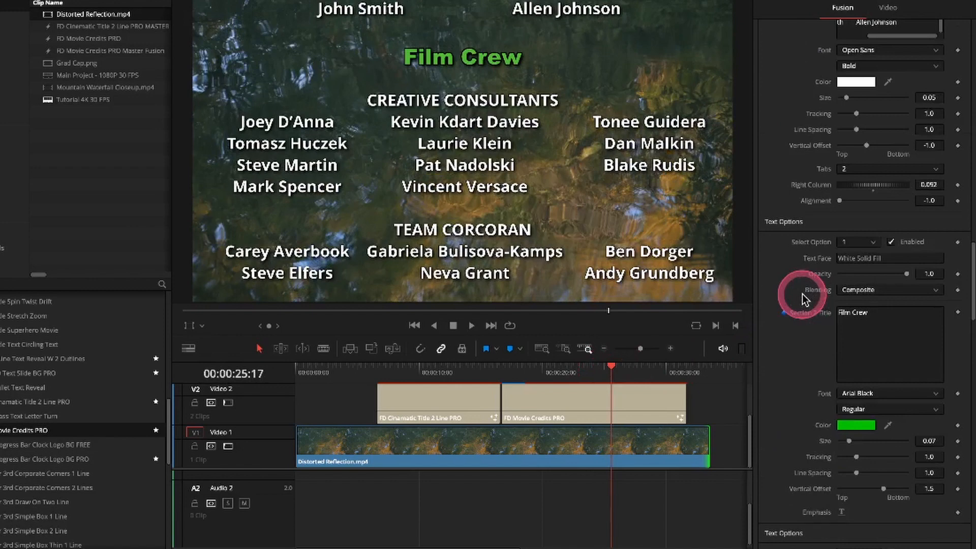
{"action": "scroll", "coordinate": [802, 299], "scroll_direction": "down", "scroll_amount": 2}
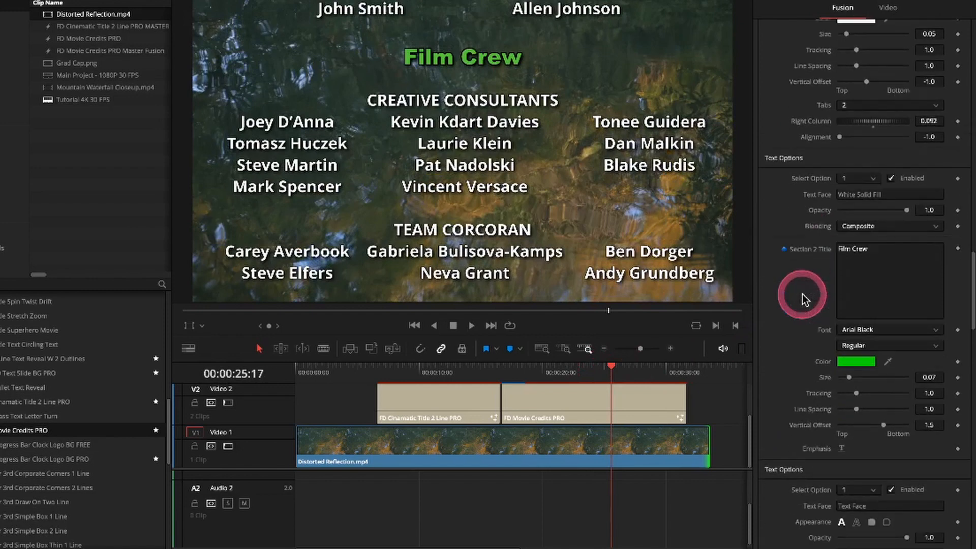
{"action": "left_click", "coordinate": [874, 257]}
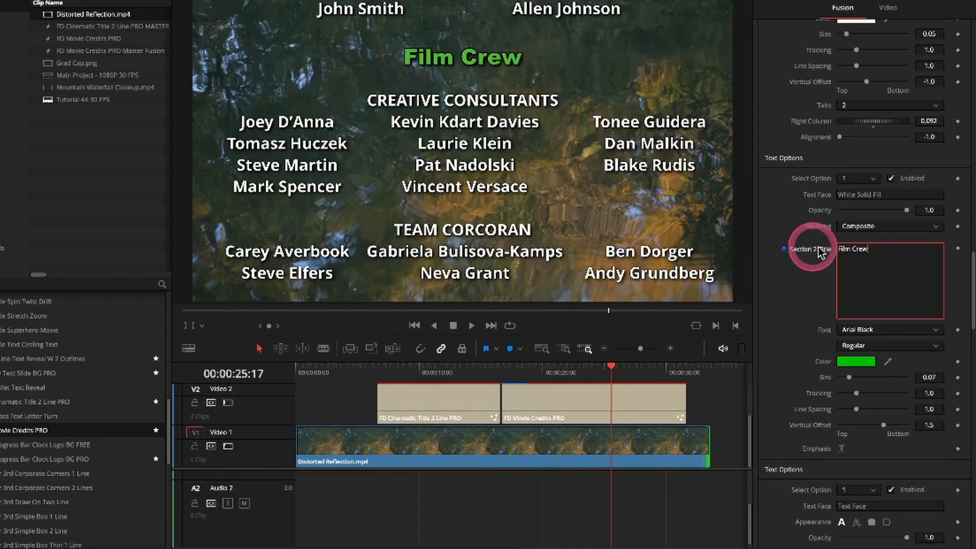
{"action": "scroll", "coordinate": [798, 268], "scroll_direction": "down", "scroll_amount": 5}
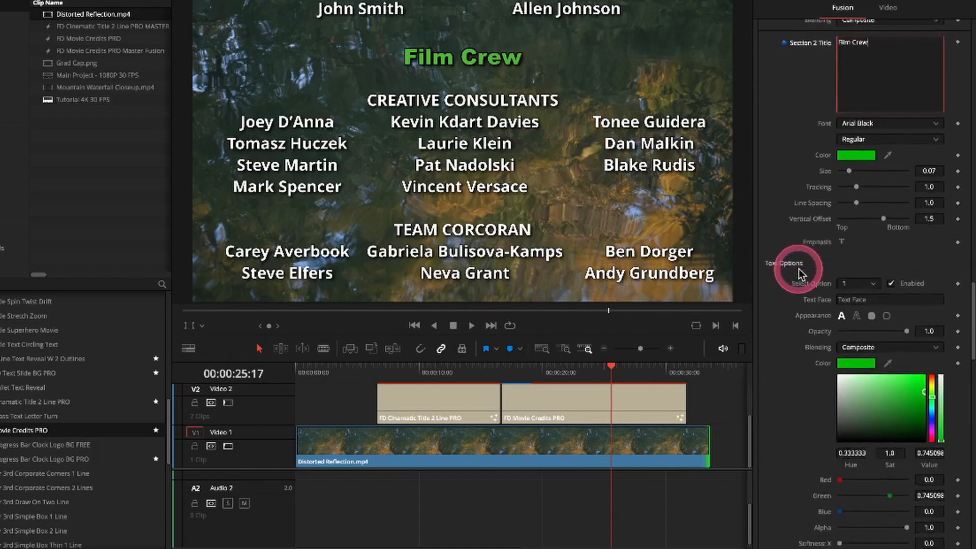
{"action": "scroll", "coordinate": [798, 269], "scroll_direction": "down", "scroll_amount": 5}
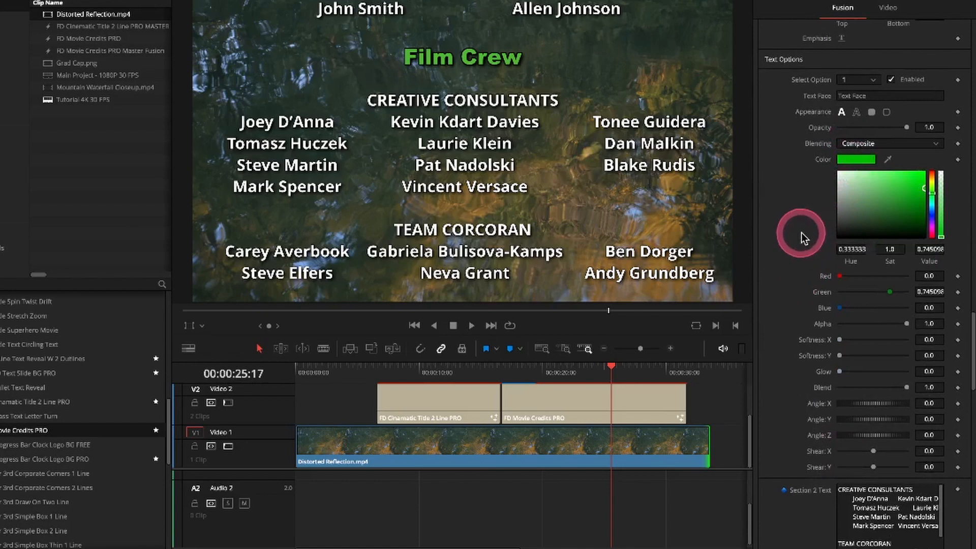
{"action": "scroll", "coordinate": [794, 234], "scroll_direction": "down", "scroll_amount": 7}
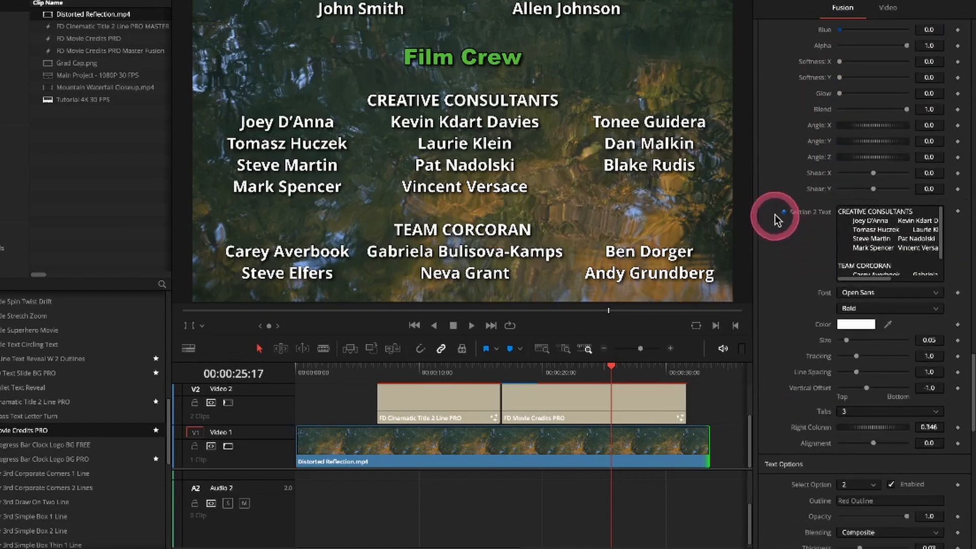
{"action": "scroll", "coordinate": [773, 200], "scroll_direction": "down", "scroll_amount": 1}
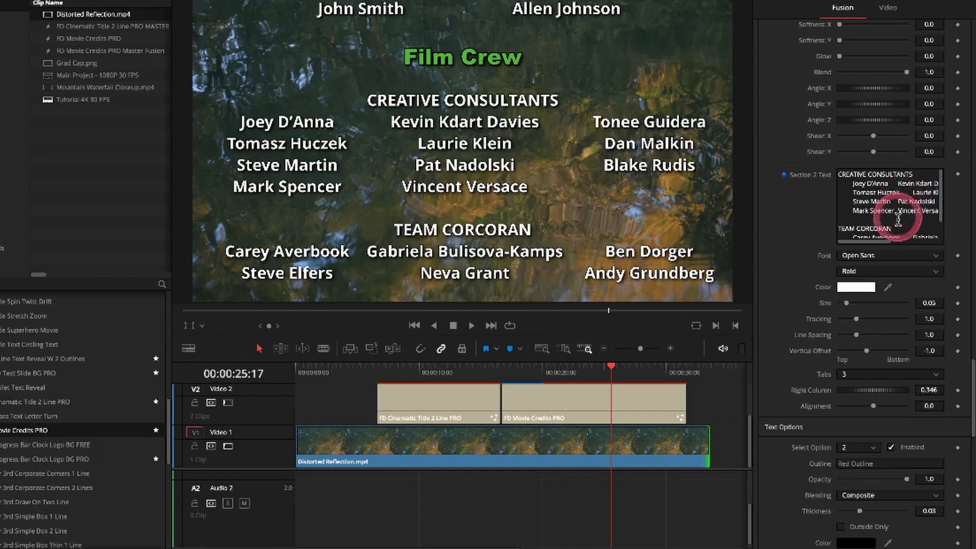
{"action": "scroll", "coordinate": [896, 262], "scroll_direction": "down", "scroll_amount": 4}
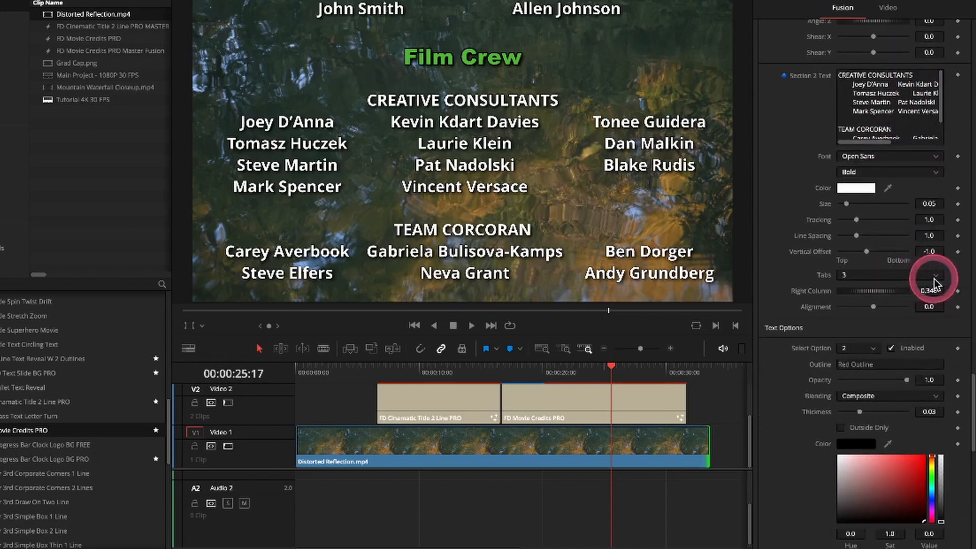
View the Section 2 left column settings under Tabs 1 and return to the right column settings under Tabs 3.
{"action": "left_click", "coordinate": [935, 275]}
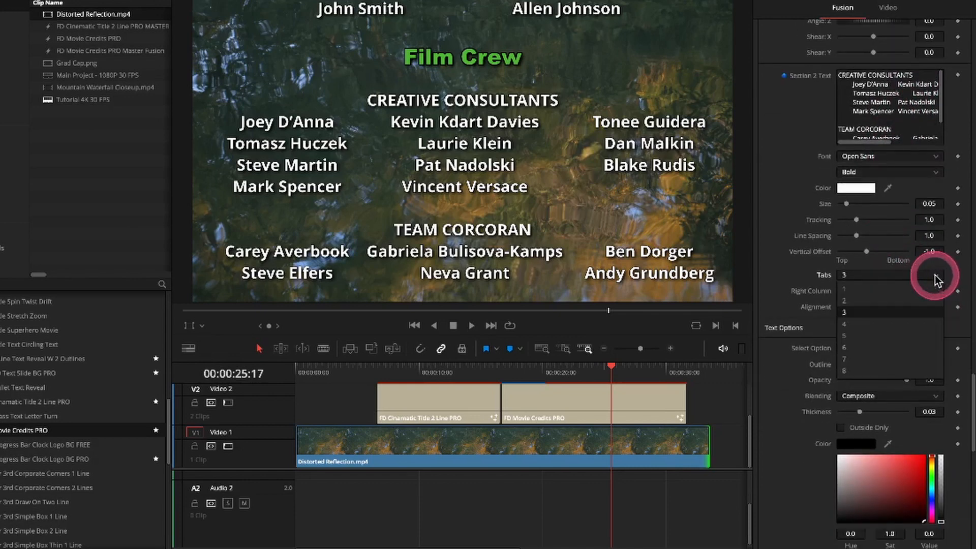
{"action": "left_click", "coordinate": [873, 291]}
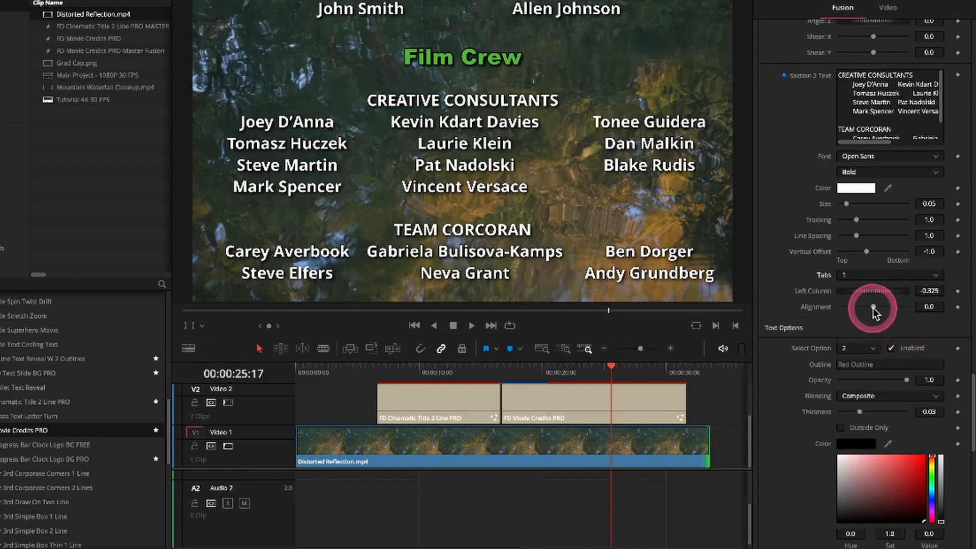
{"action": "left_click", "coordinate": [934, 277]}
{"action": "left_click", "coordinate": [878, 310]}
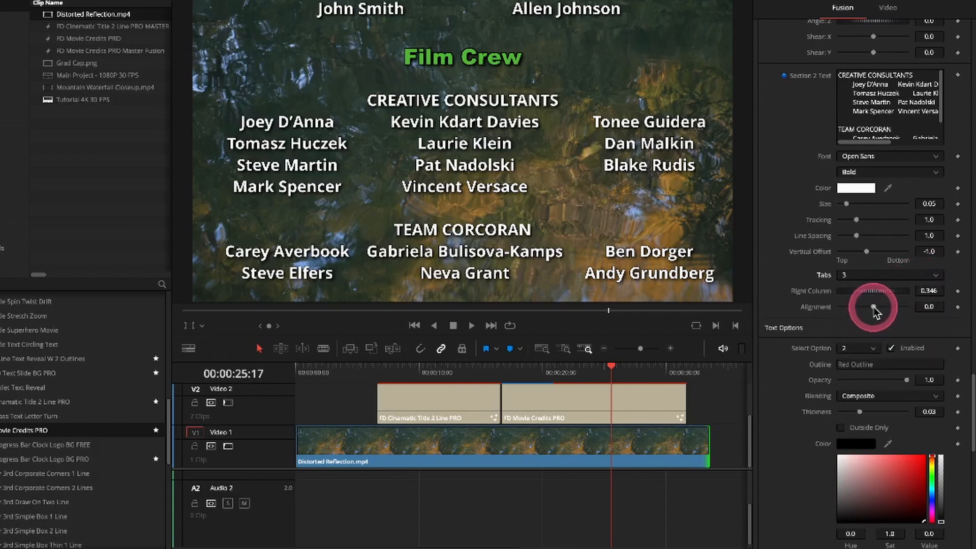
Set the Section 2 right column's alignment to -1.0 and its position to 0.23.
{"action": "left_click_drag", "start_coordinate": [875, 309], "coordinate": [823, 313]}
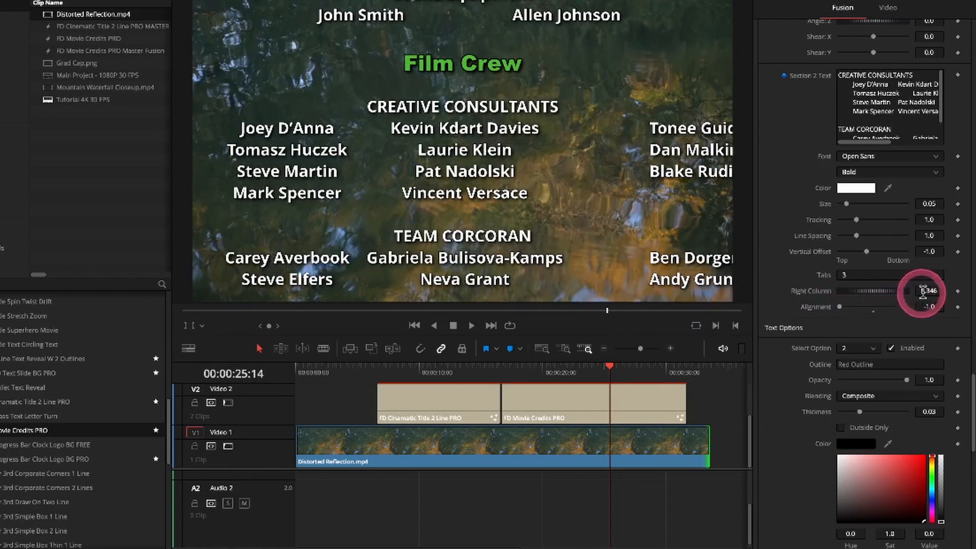
{"action": "left_click_drag", "start_coordinate": [896, 291], "coordinate": [885, 290]}
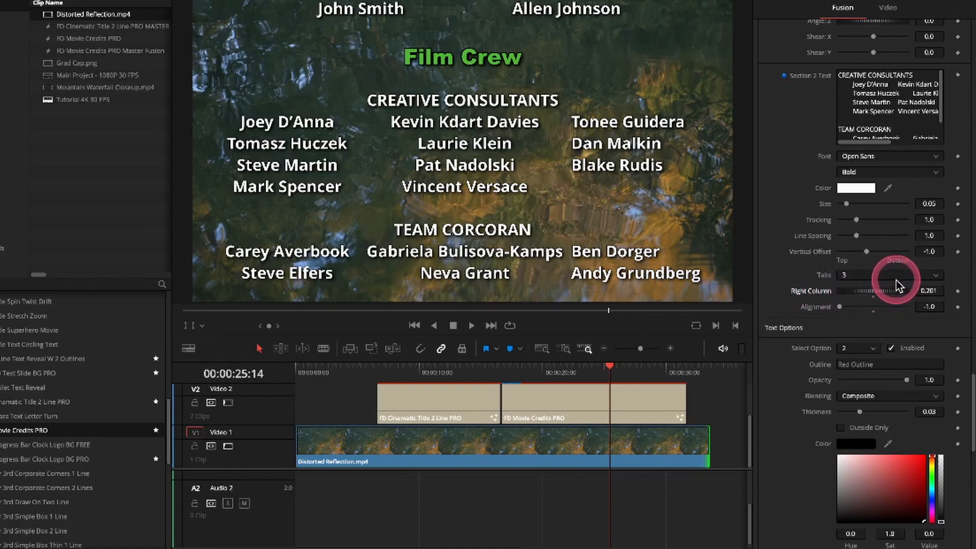
{"action": "left_click_drag", "start_coordinate": [887, 291], "coordinate": [889, 291]}
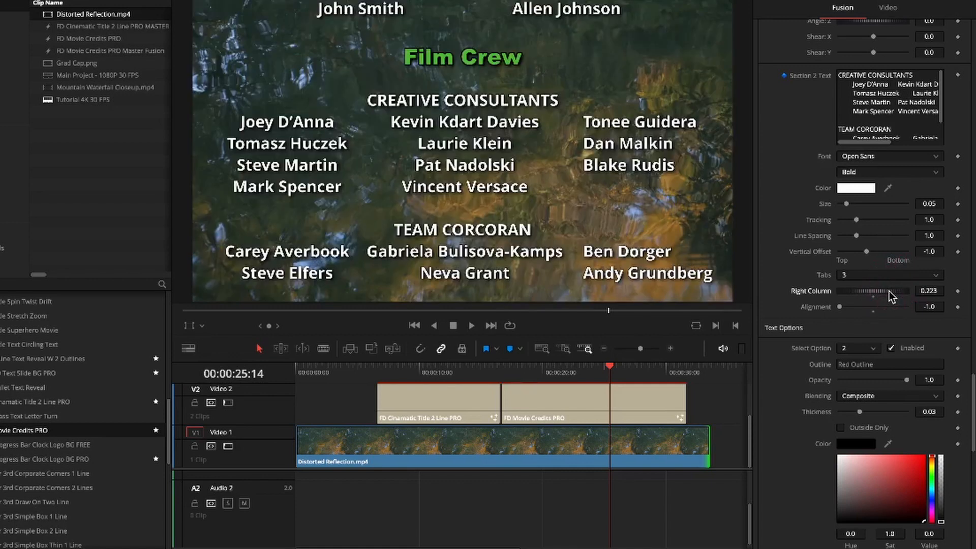
{"action": "left_click", "coordinate": [889, 290]}
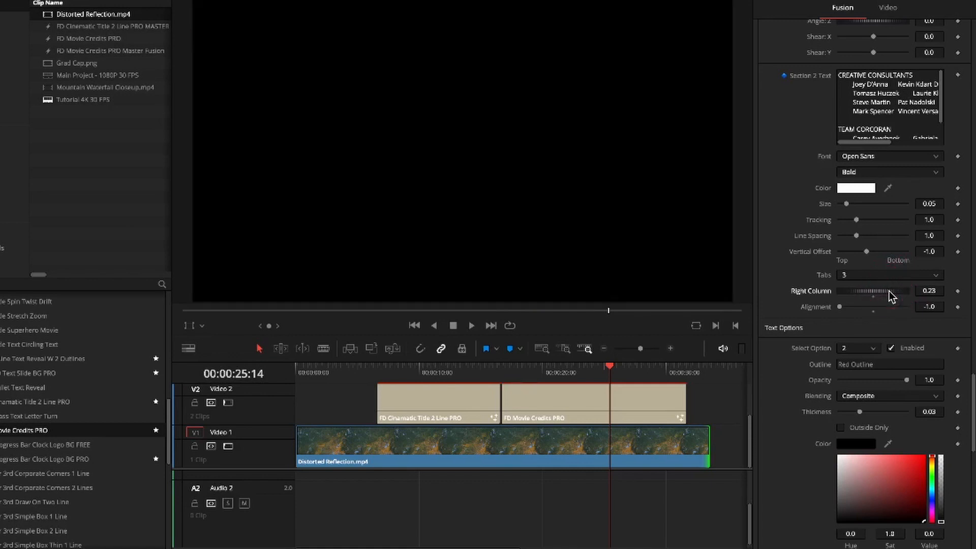
Select Tabs 1 for Section 2 and set the left column's alignment to 1.0 and its position to -0.26.
{"action": "left_click", "coordinate": [904, 274]}
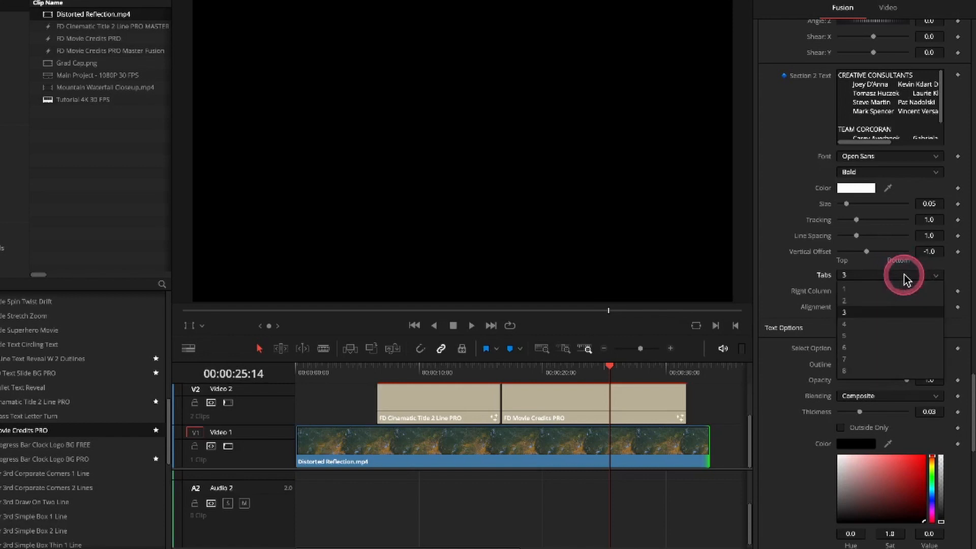
{"action": "left_click", "coordinate": [873, 290]}
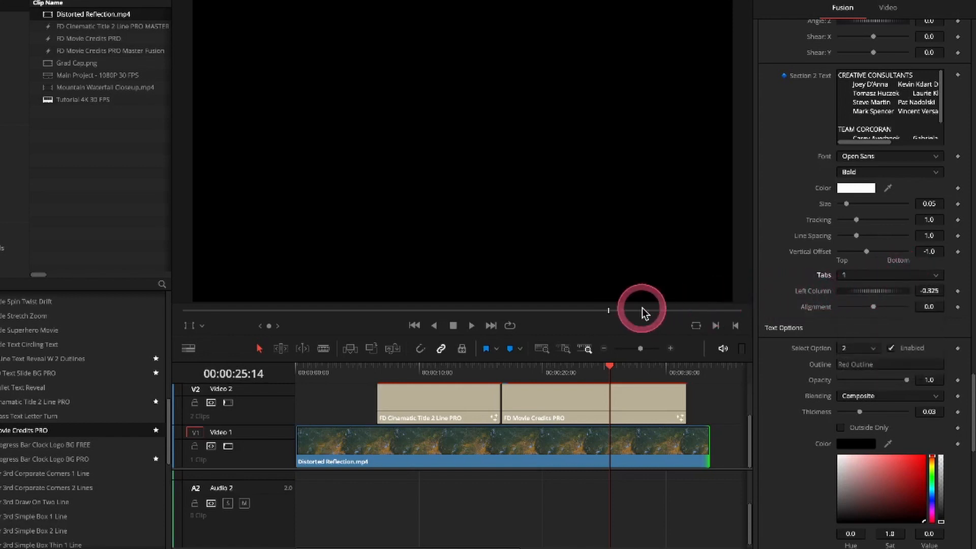
{"action": "left_click", "coordinate": [609, 311]}
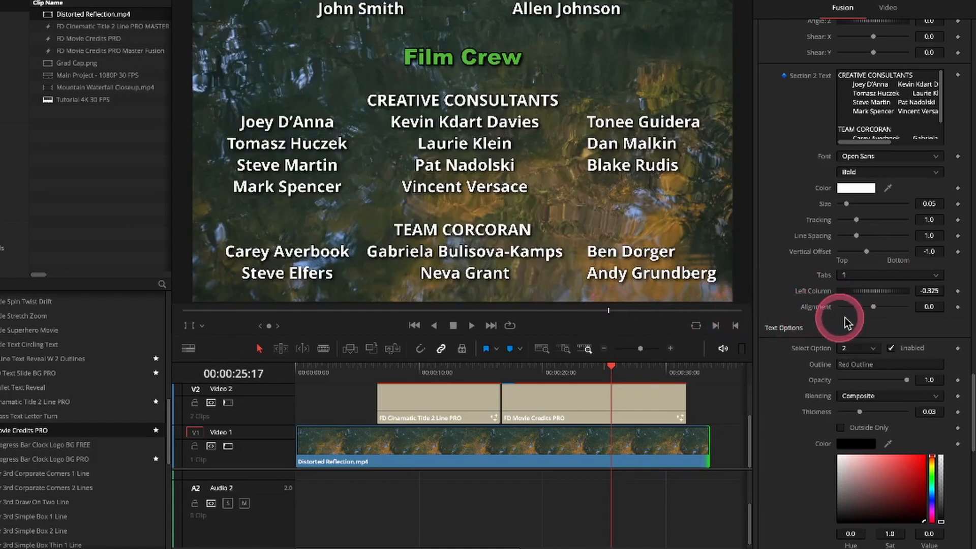
{"action": "left_click_drag", "start_coordinate": [874, 312], "coordinate": [933, 307]}
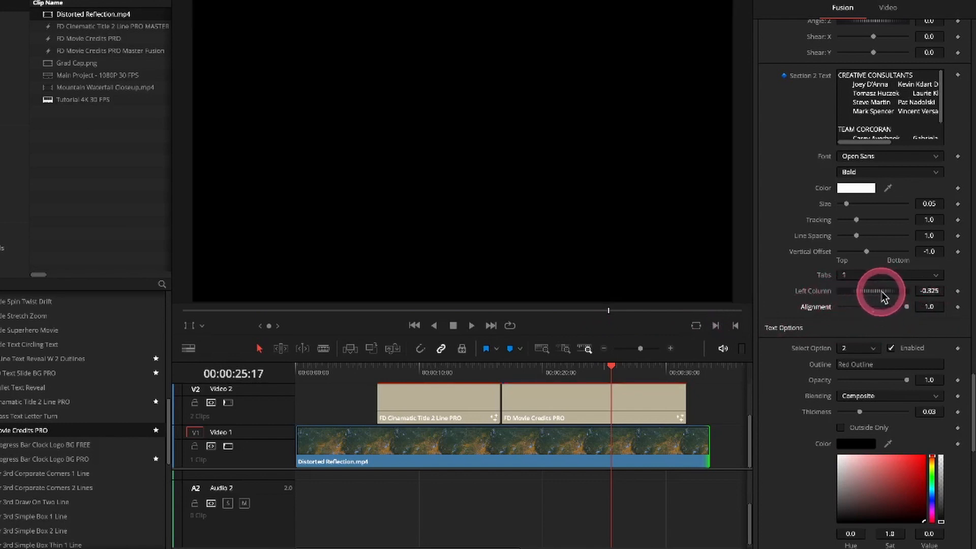
{"action": "left_click_drag", "start_coordinate": [880, 292], "coordinate": [885, 294]}
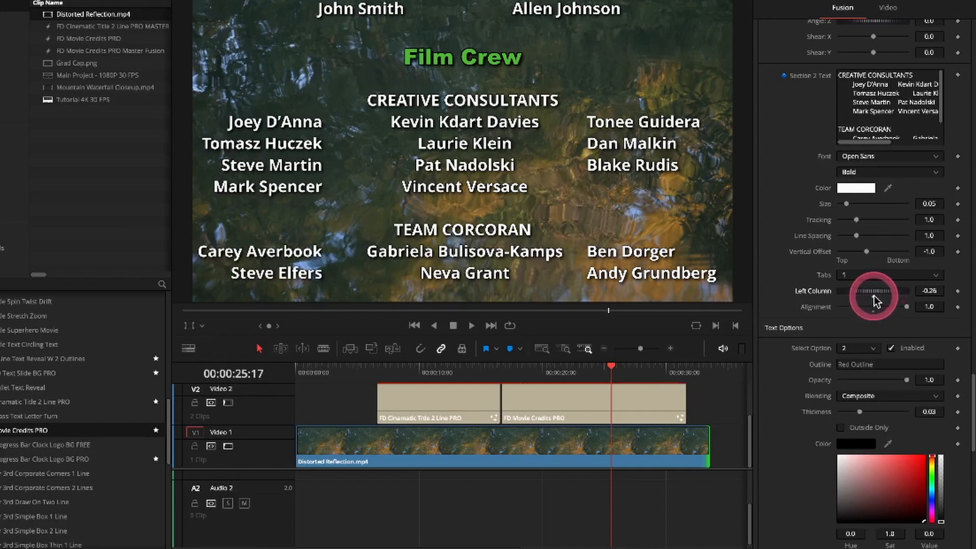
Reset both Section 2 outer columns to alignment 0.0, with the left column at -0.325 and the right column at 0.346.
{"action": "left_click", "coordinate": [873, 296]}
{"action": "left_click", "coordinate": [874, 312]}
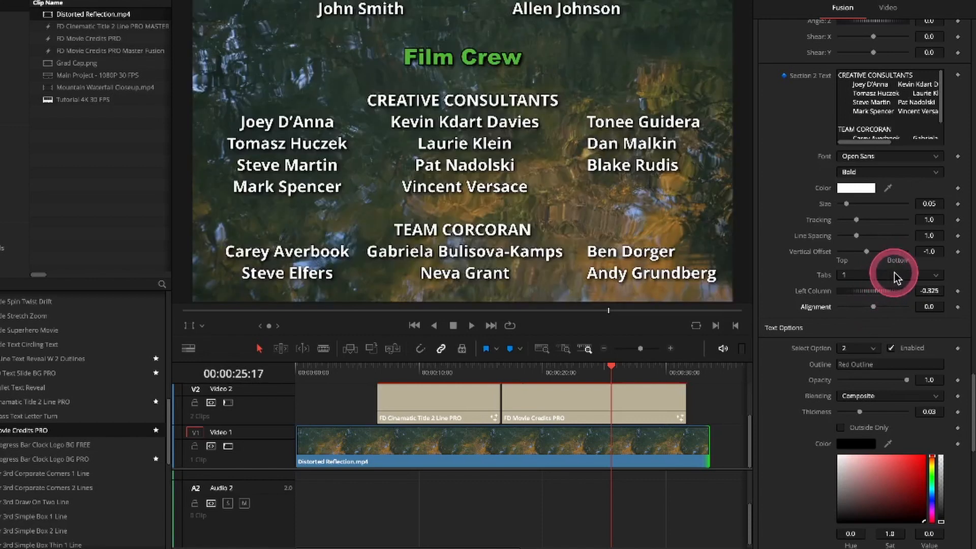
{"action": "left_click", "coordinate": [895, 274]}
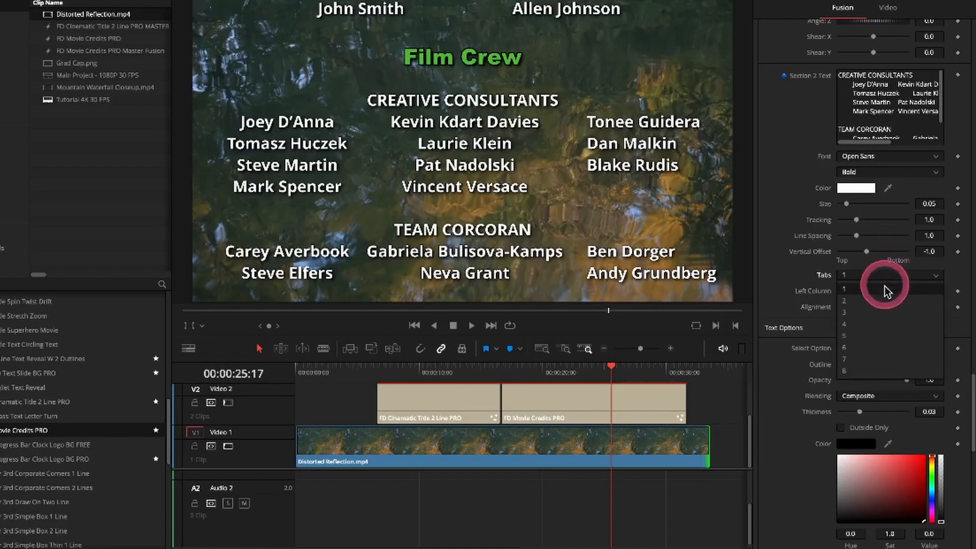
{"action": "left_click", "coordinate": [879, 310]}
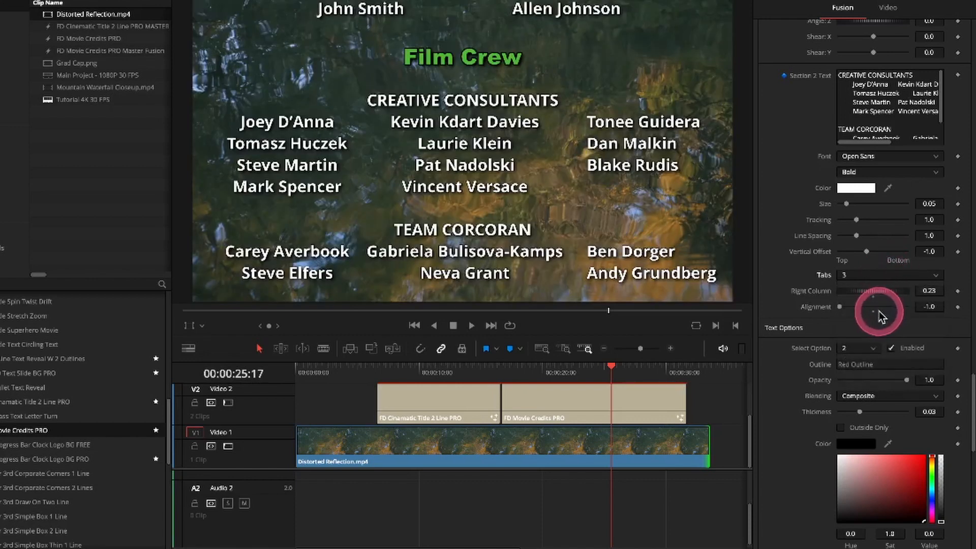
{"action": "left_click", "coordinate": [874, 305]}
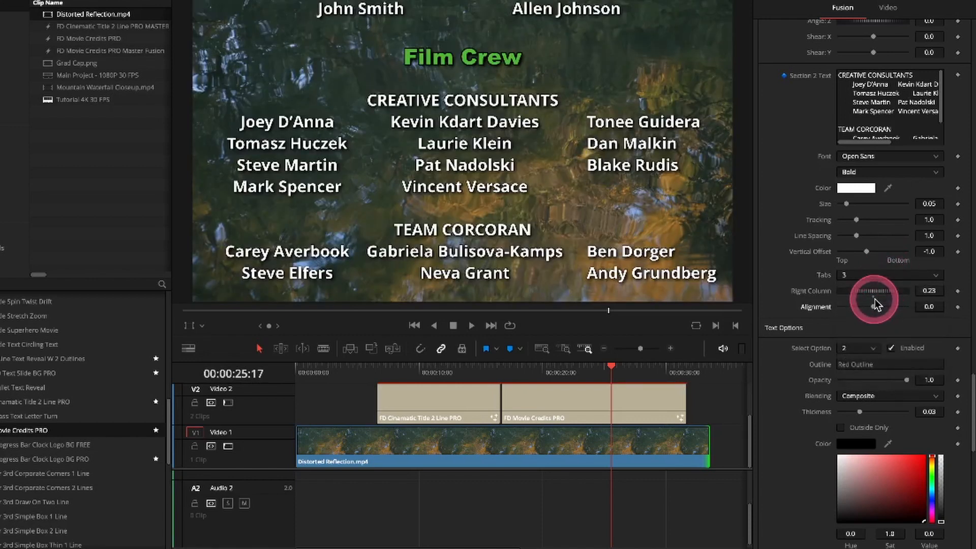
{"action": "left_click_drag", "start_coordinate": [874, 296], "coordinate": [882, 297]}
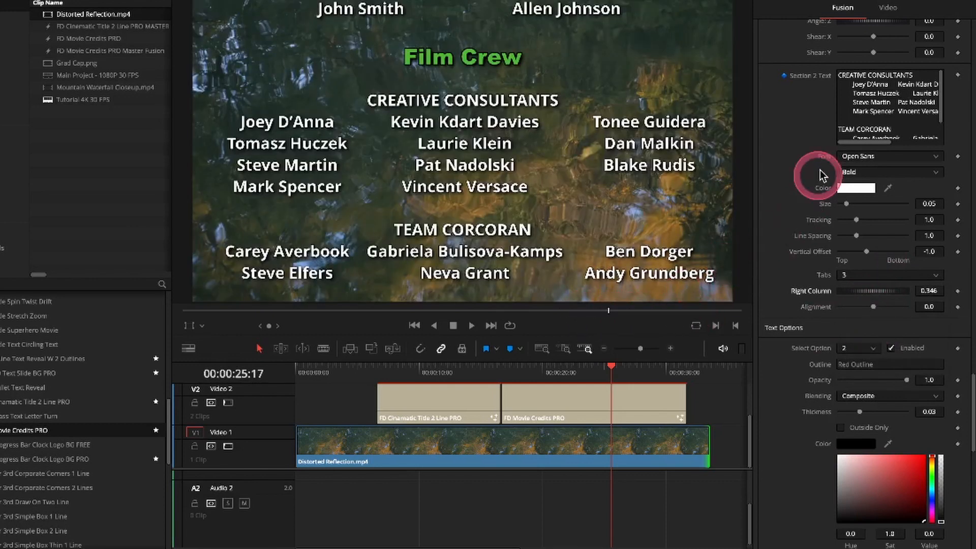
Examine the TEAM CORCORAN entries in Section 2 Text and the options down to Footer Text.
{"action": "scroll", "coordinate": [897, 121], "scroll_direction": "down", "scroll_amount": 1}
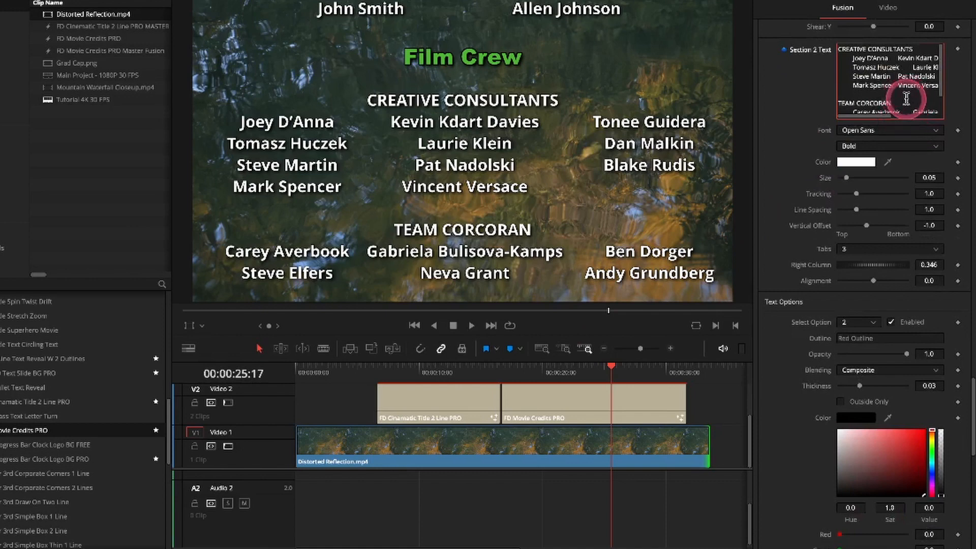
{"action": "scroll", "coordinate": [913, 100], "scroll_direction": "down", "scroll_amount": 2}
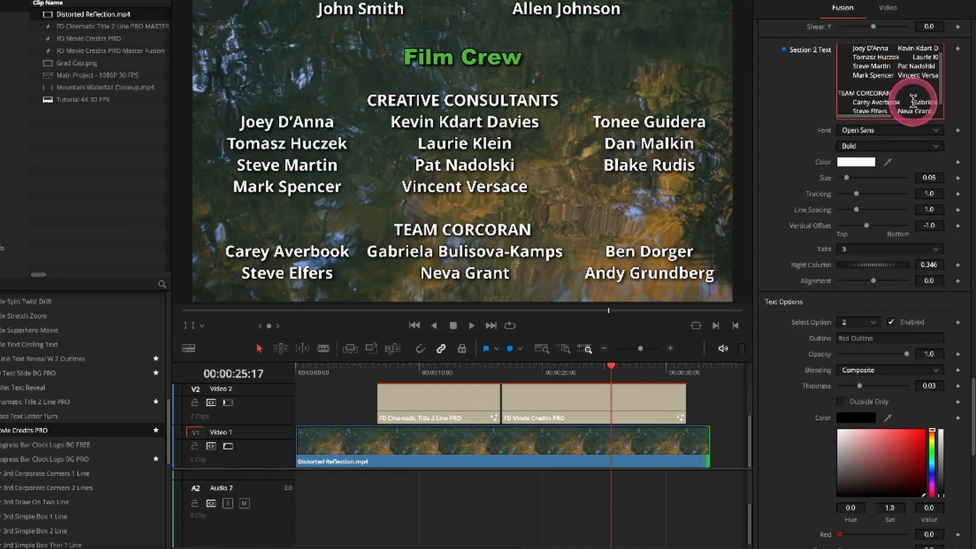
{"action": "left_click", "coordinate": [936, 103]}
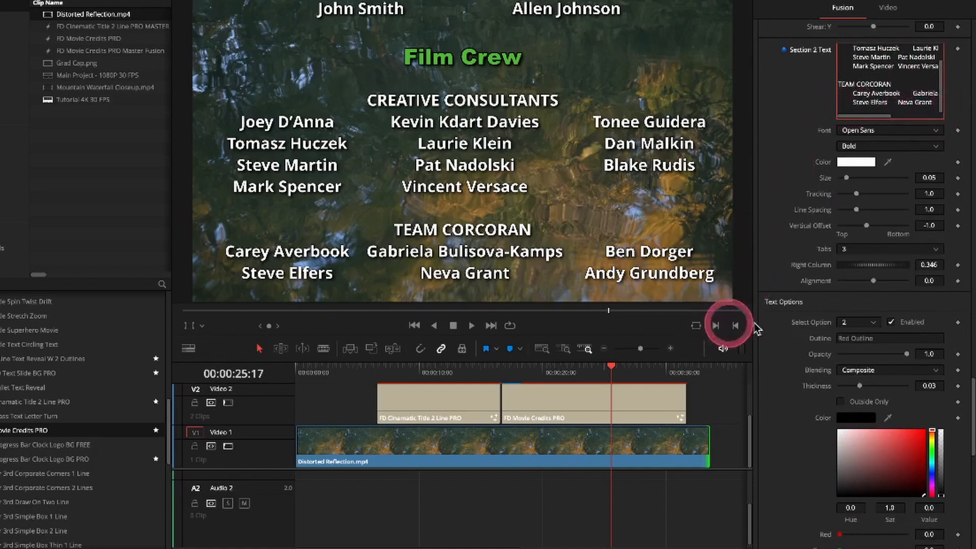
{"action": "scroll", "coordinate": [795, 96], "scroll_direction": "down", "scroll_amount": 4}
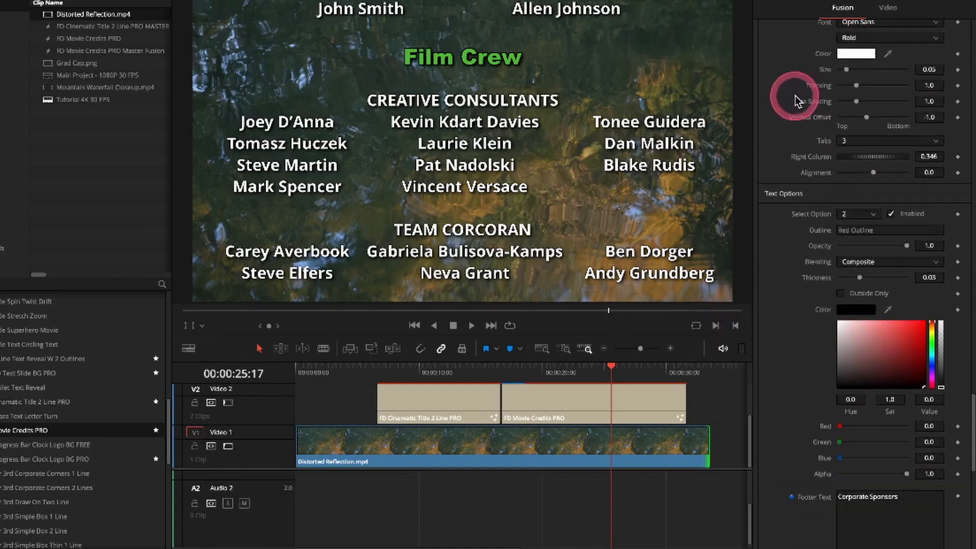
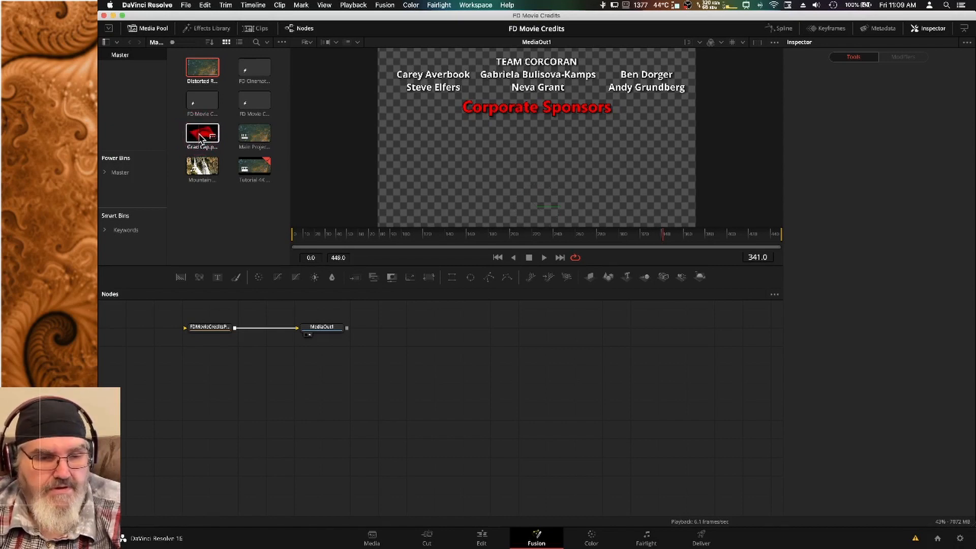
Add Grad Cap.png from the media pool to the Fusion node graph and reposition the FDMovieCreditsPRO1 and MediaOut1 nodes.
{"action": "left_click_drag", "start_coordinate": [202, 137], "coordinate": [165, 371]}
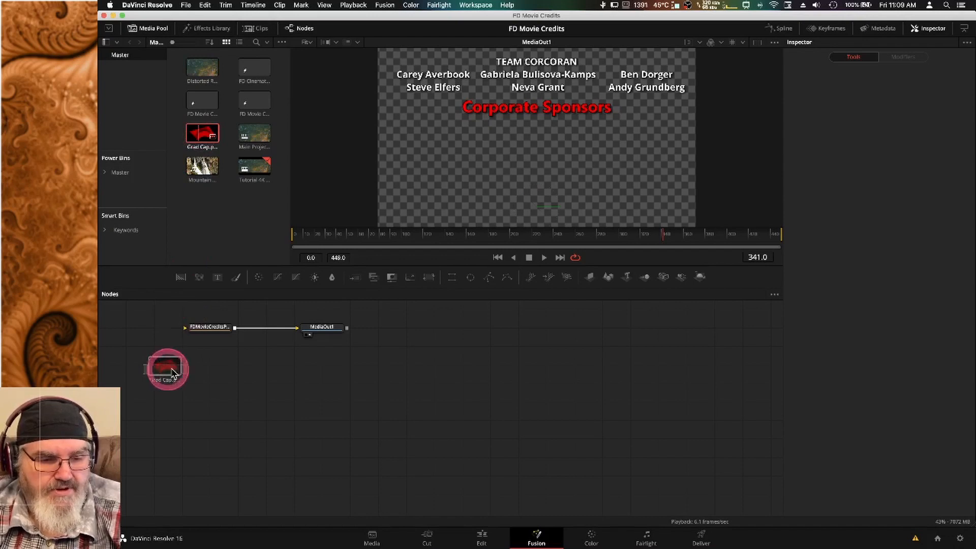
{"action": "left_click_drag", "start_coordinate": [217, 326], "coordinate": [241, 343]}
{"action": "left_click_drag", "start_coordinate": [325, 328], "coordinate": [343, 350]}
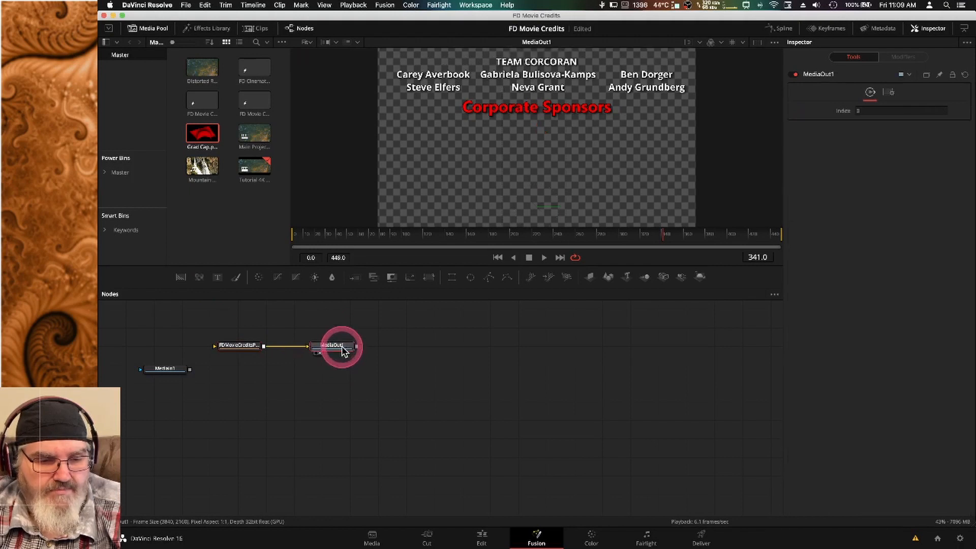
{"action": "scroll", "coordinate": [342, 349], "scroll_direction": "up", "scroll_amount": 5}
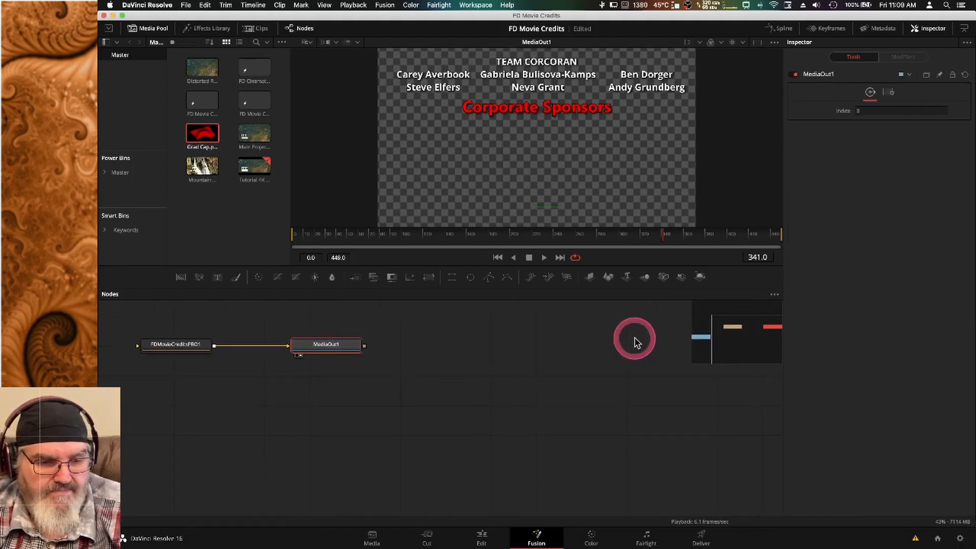
{"action": "left_click_drag", "start_coordinate": [747, 337], "coordinate": [709, 337]}
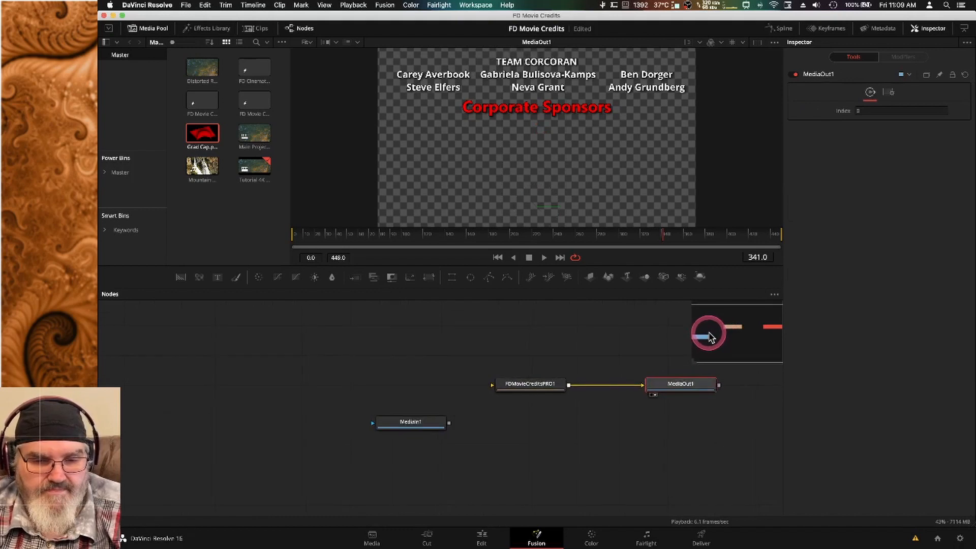
Connect the Grad Cap MediaIn1 node to the FDMovieCreditsPRO1 input and line it up in the node row.
{"action": "left_click", "coordinate": [544, 388]}
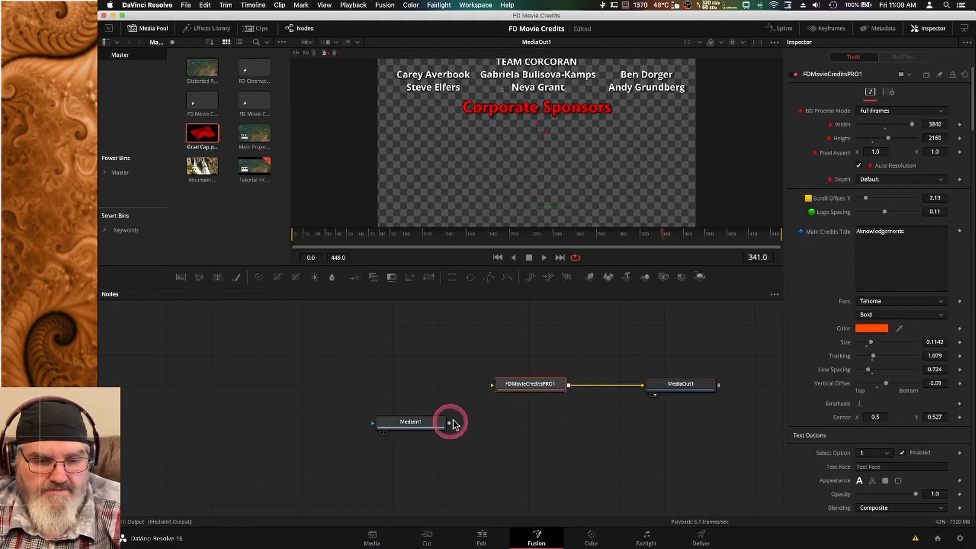
{"action": "left_click_drag", "start_coordinate": [448, 425], "coordinate": [492, 386]}
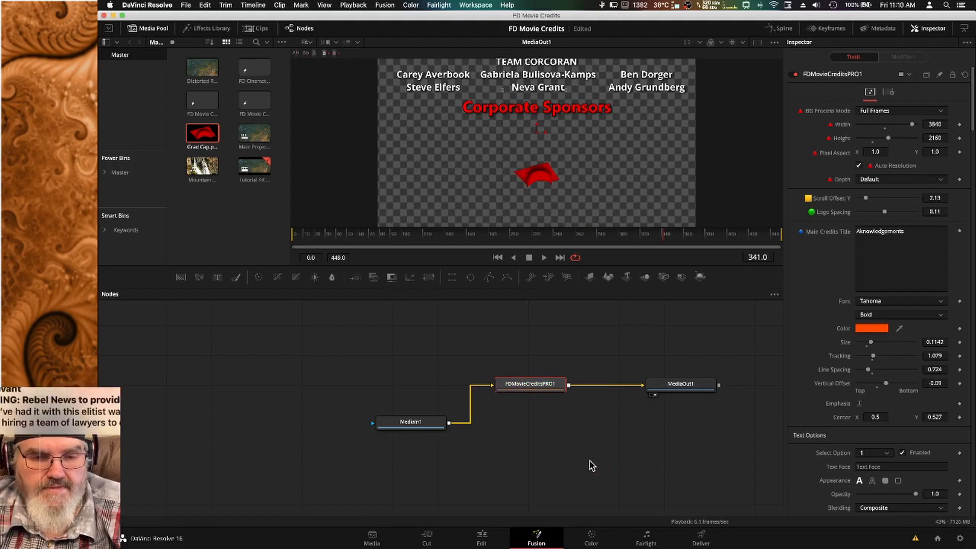
{"action": "left_click_drag", "start_coordinate": [430, 424], "coordinate": [451, 389]}
{"action": "left_click", "coordinate": [554, 437]}
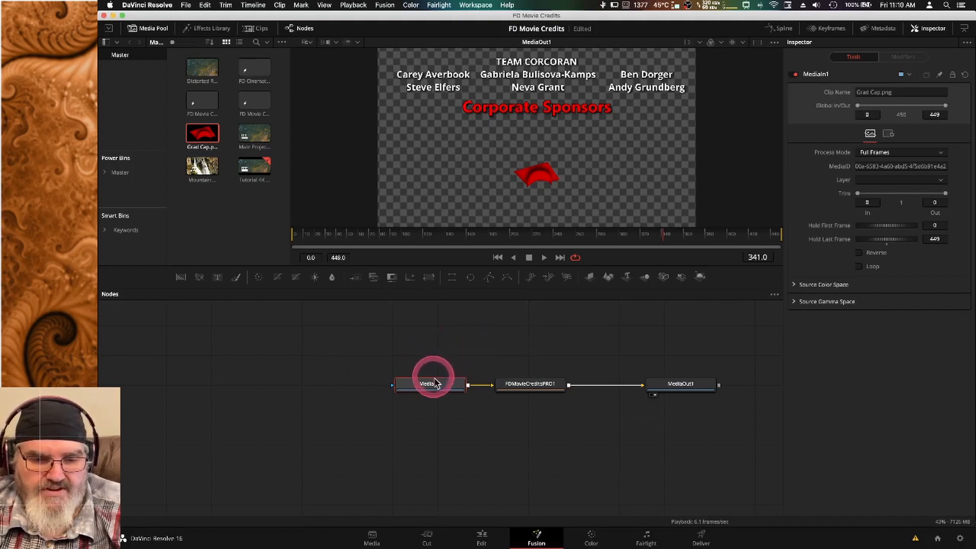
Return to the Edit page, set the credits title's Logo Size to 2.21 and preview the enlarged logo along the timeline.
{"action": "left_click", "coordinate": [482, 536]}
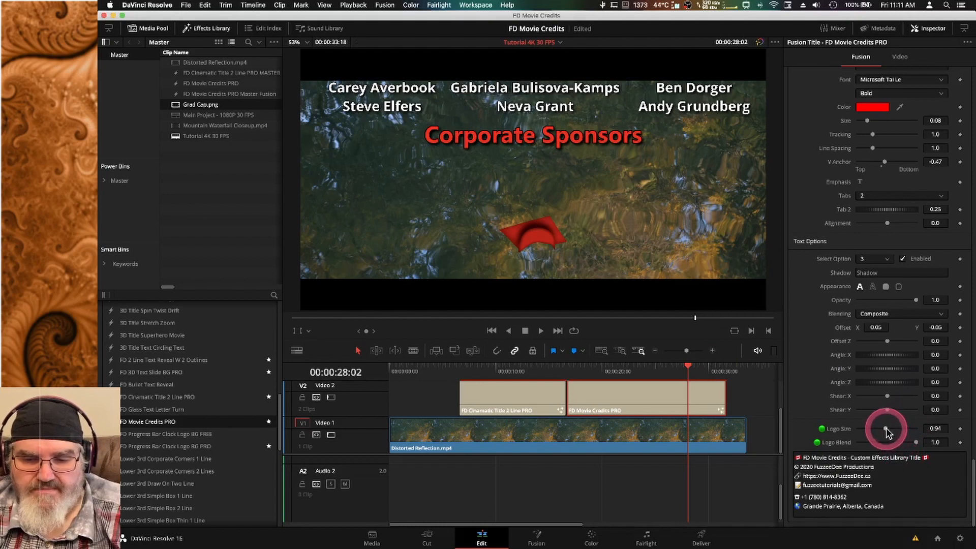
{"action": "left_click_drag", "start_coordinate": [886, 429], "coordinate": [897, 432]}
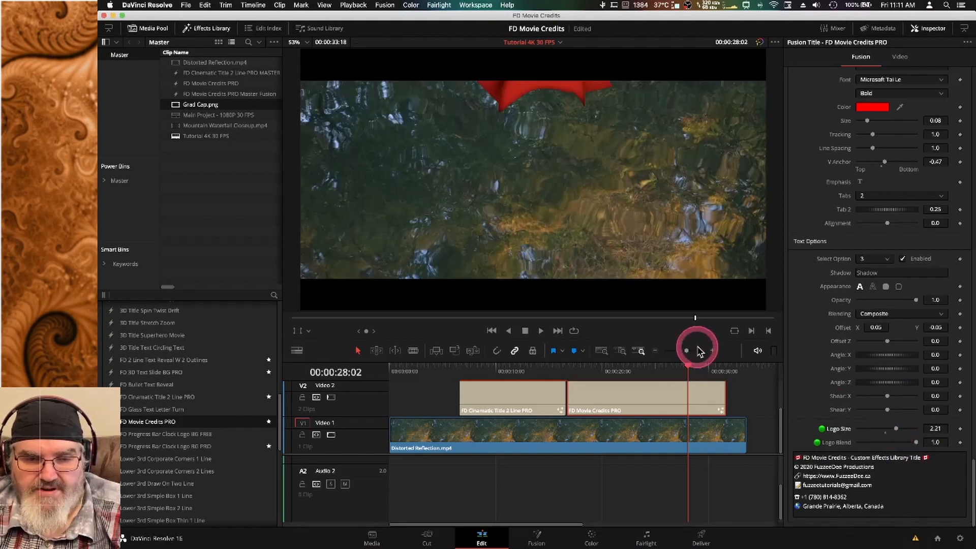
{"action": "left_click", "coordinate": [684, 367]}
{"action": "left_click_drag", "start_coordinate": [683, 367], "coordinate": [625, 371]}
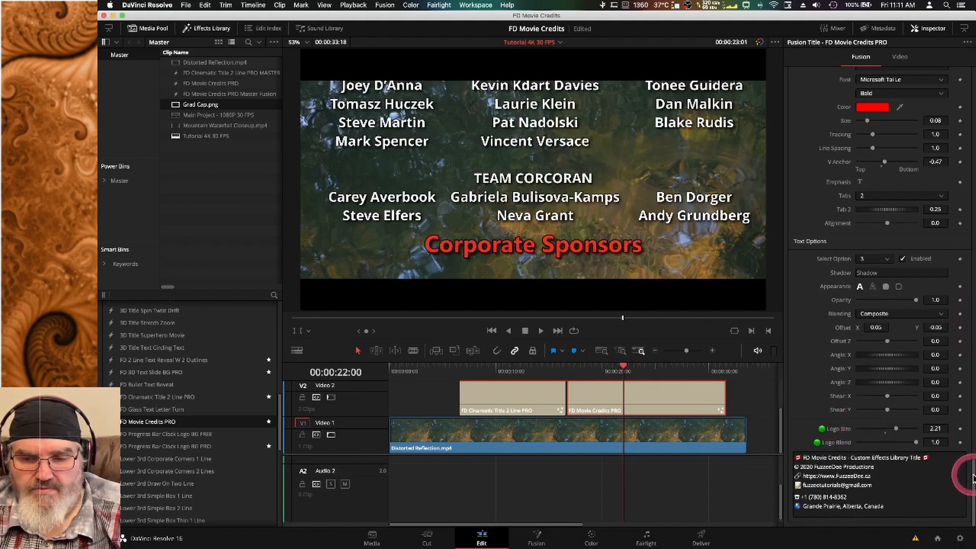
Try a Logo Spacing of -0.14 and check the logo against the Corporate Sponsors heading.
{"action": "left_click_drag", "start_coordinate": [972, 470], "coordinate": [973, 74]}
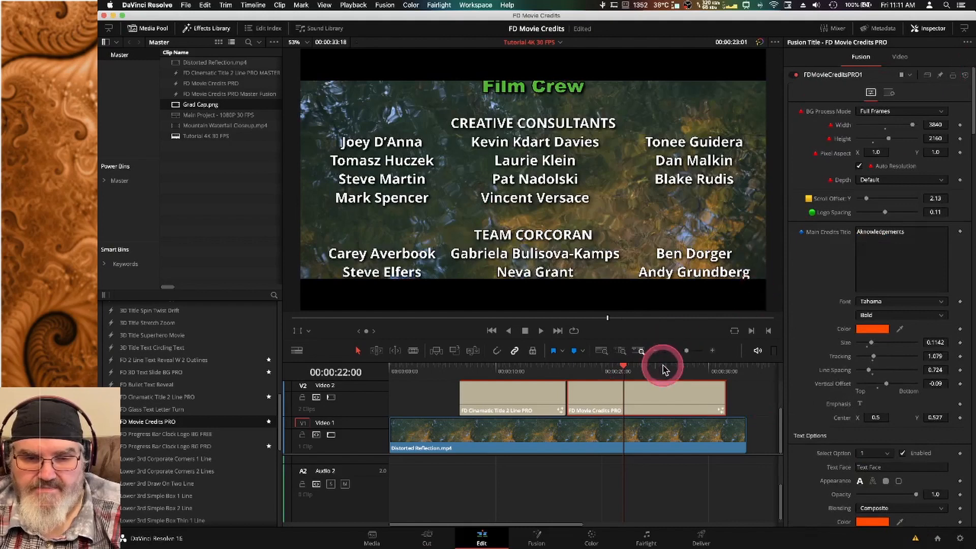
{"action": "left_click_drag", "start_coordinate": [626, 368], "coordinate": [651, 371]}
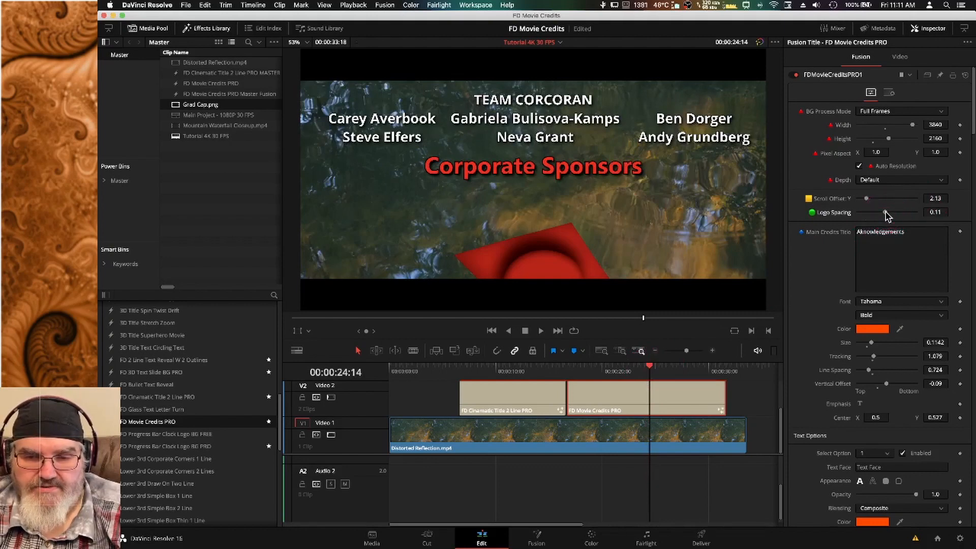
{"action": "mouse_move", "coordinate": [885, 215]}
{"action": "left_mouse_down"}
{"action": "mouse_move", "coordinate": [899, 218]}
{"action": "mouse_move", "coordinate": [881, 218]}
{"action": "left_mouse_up"}
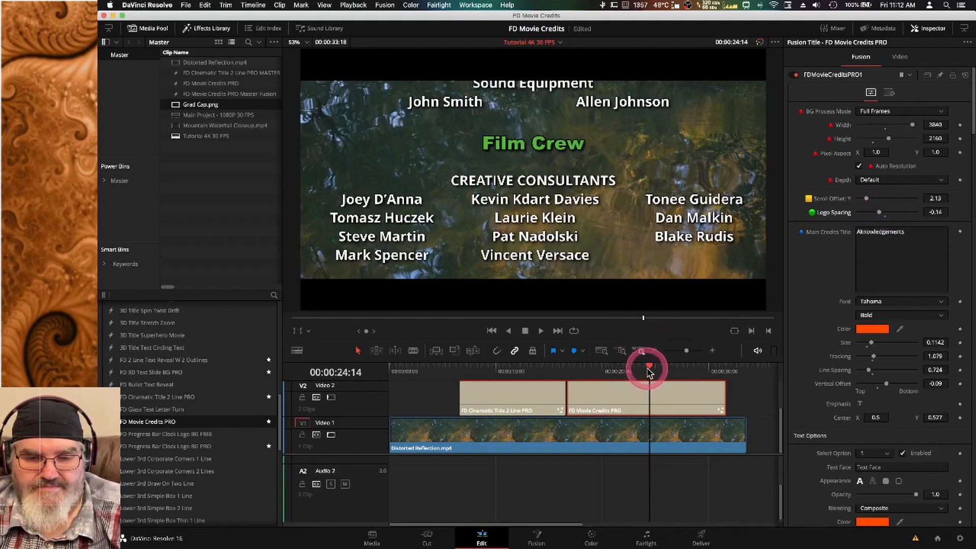
{"action": "left_click_drag", "start_coordinate": [649, 371], "coordinate": [673, 368]}
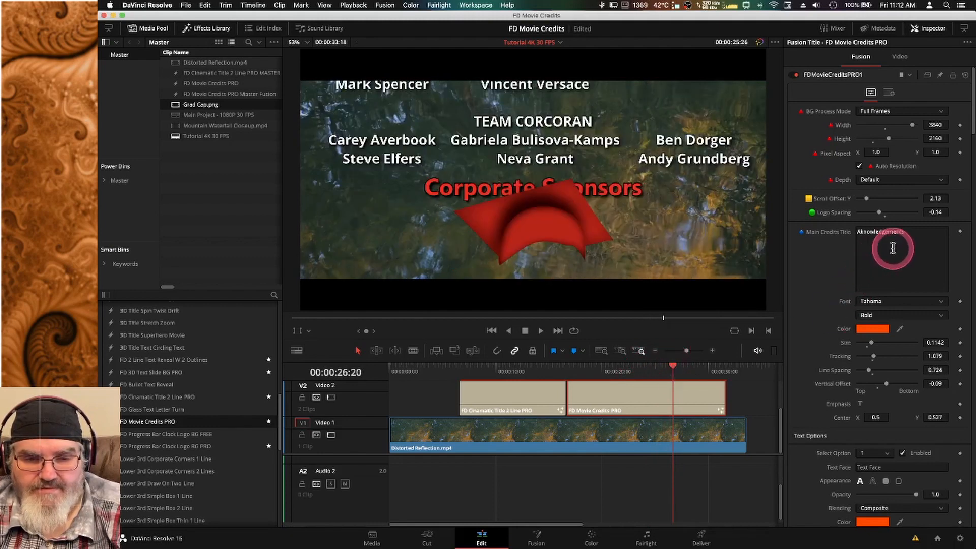
Set Logo Spacing to 0.05 to separate the logo from the Corporate Sponsors heading.
{"action": "left_click", "coordinate": [881, 216]}
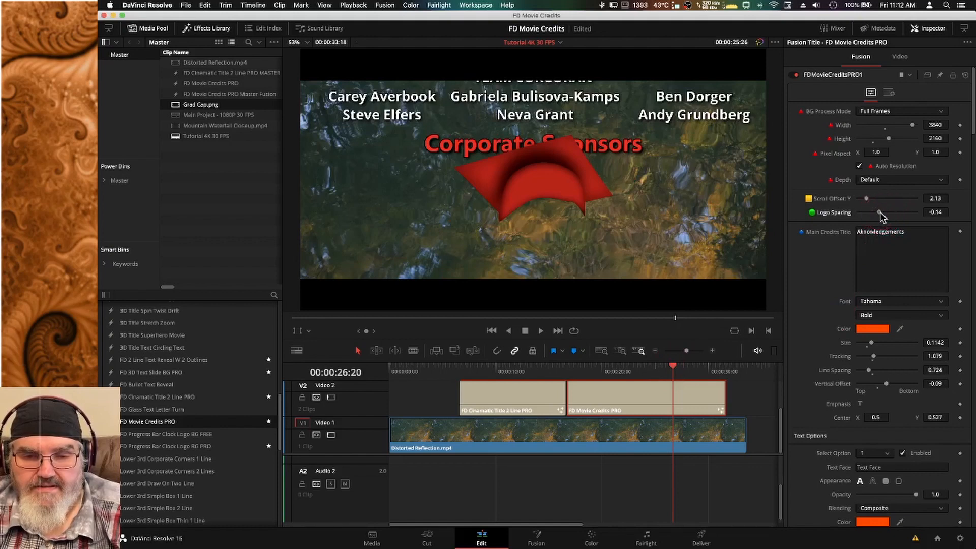
{"action": "left_click_drag", "start_coordinate": [881, 213], "coordinate": [886, 217]}
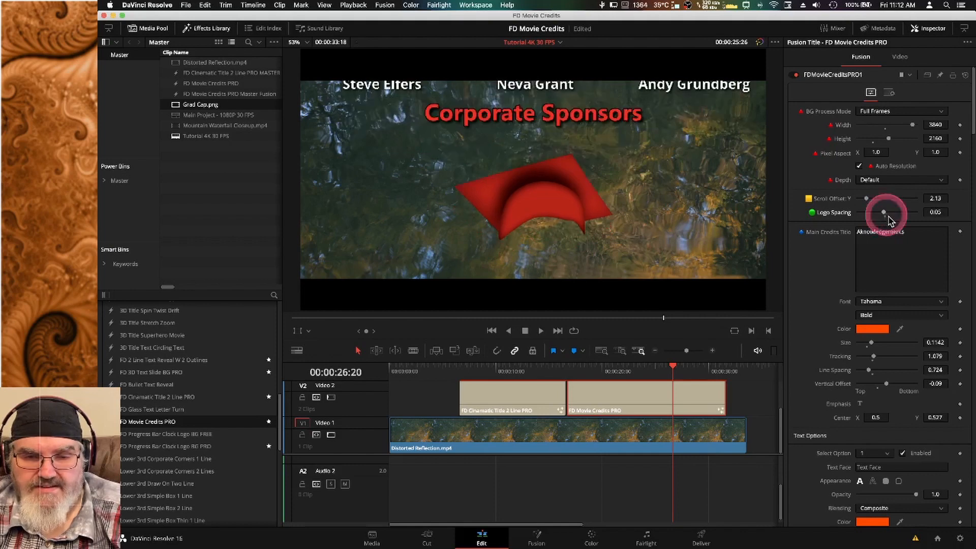
{"action": "left_click", "coordinate": [935, 256]}
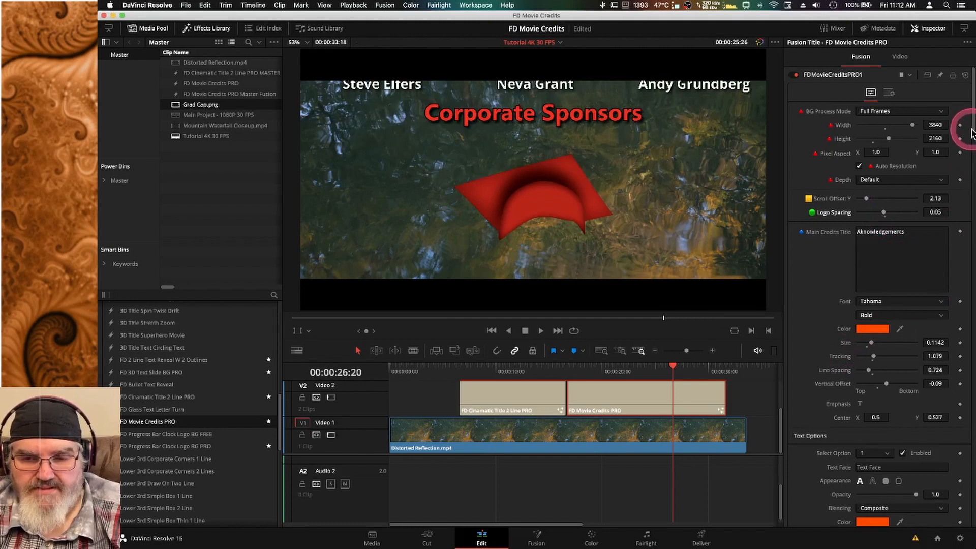
Try Logo Blend values of 0.205 and 0.402, and restore the blend to 1.0.
{"action": "left_click_drag", "start_coordinate": [971, 131], "coordinate": [971, 540]}
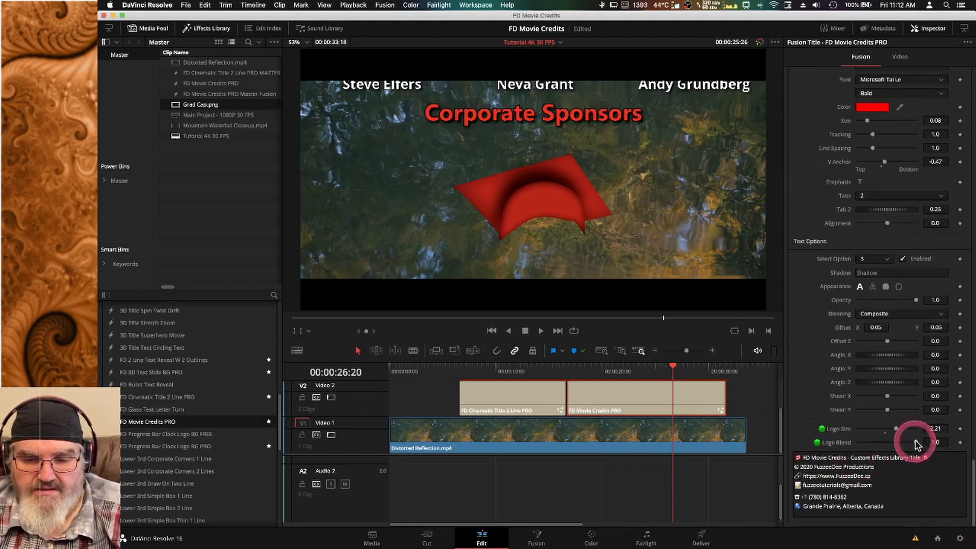
{"action": "left_click_drag", "start_coordinate": [914, 446], "coordinate": [870, 446]}
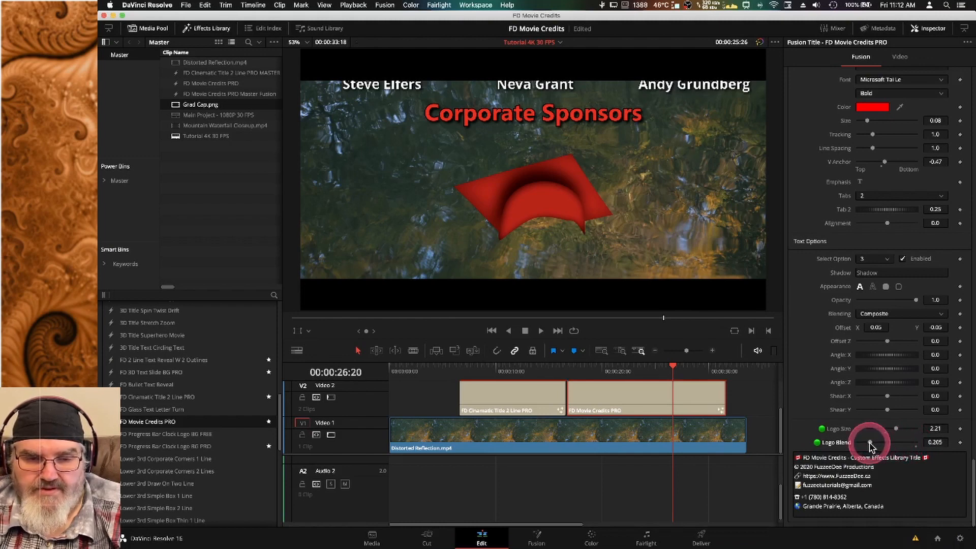
{"action": "left_click_drag", "start_coordinate": [870, 446], "coordinate": [882, 446]}
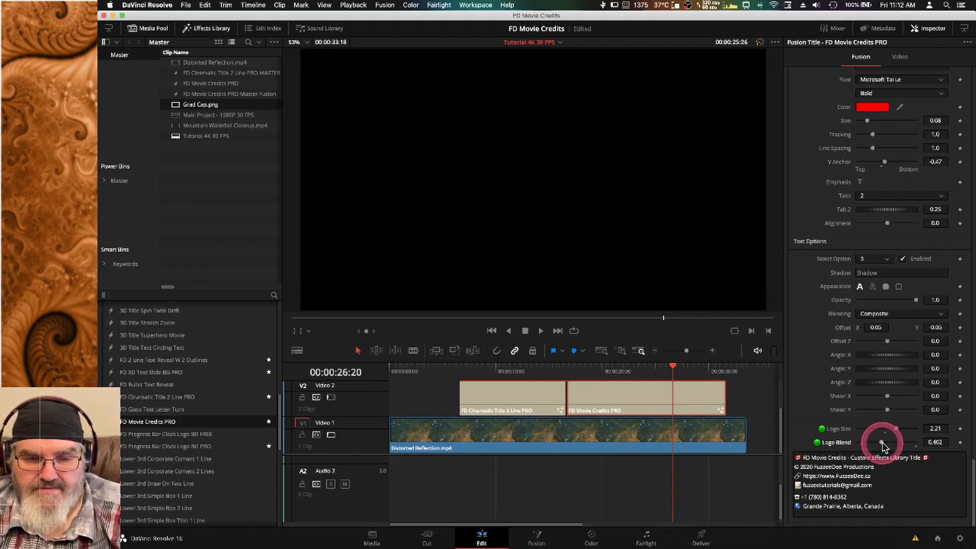
{"action": "left_click_drag", "start_coordinate": [882, 447], "coordinate": [969, 365]}
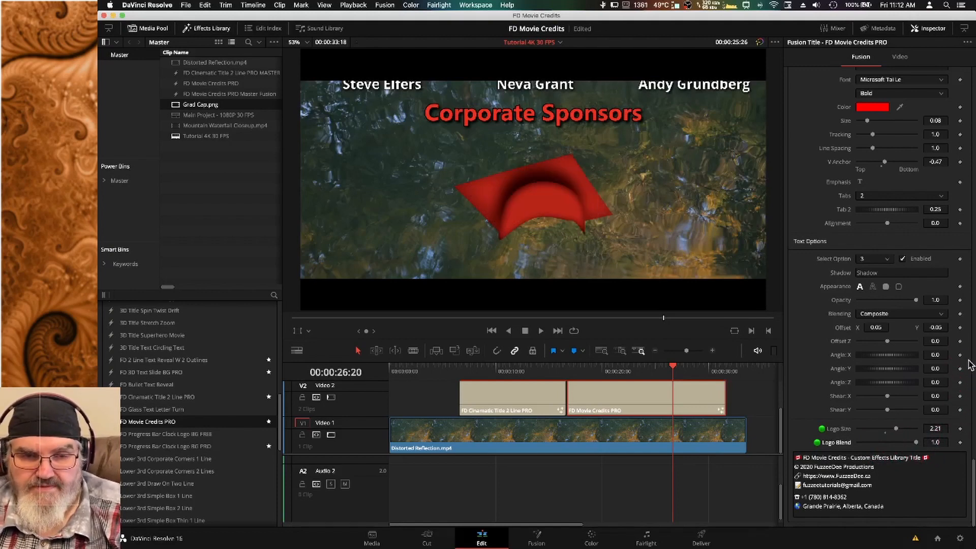
Move the playhead to the start of the FD Movie Credits PRO clip and lower Scroll Offset Y to 1.0.
{"action": "left_click", "coordinate": [672, 367]}
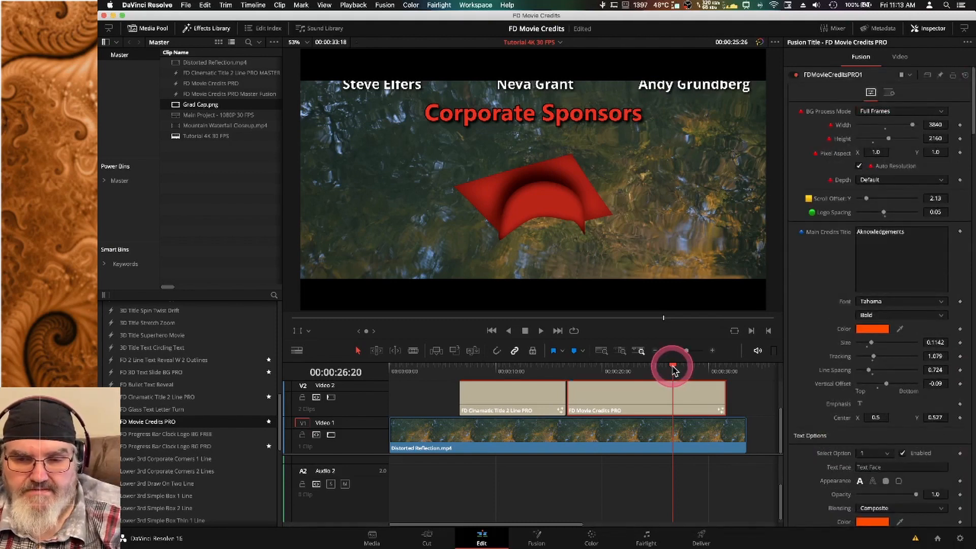
{"action": "left_click_drag", "start_coordinate": [673, 370], "coordinate": [569, 375]}
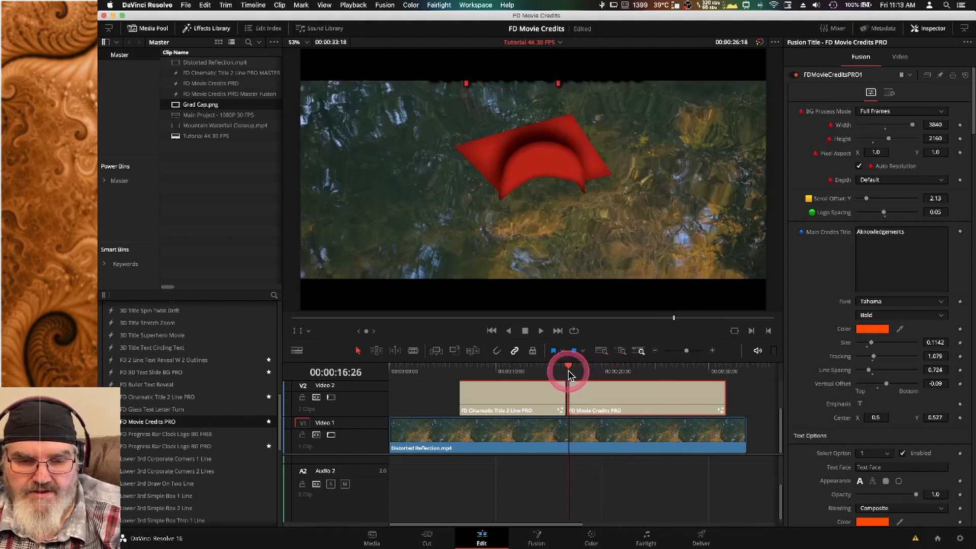
{"action": "left_click", "coordinate": [656, 380]}
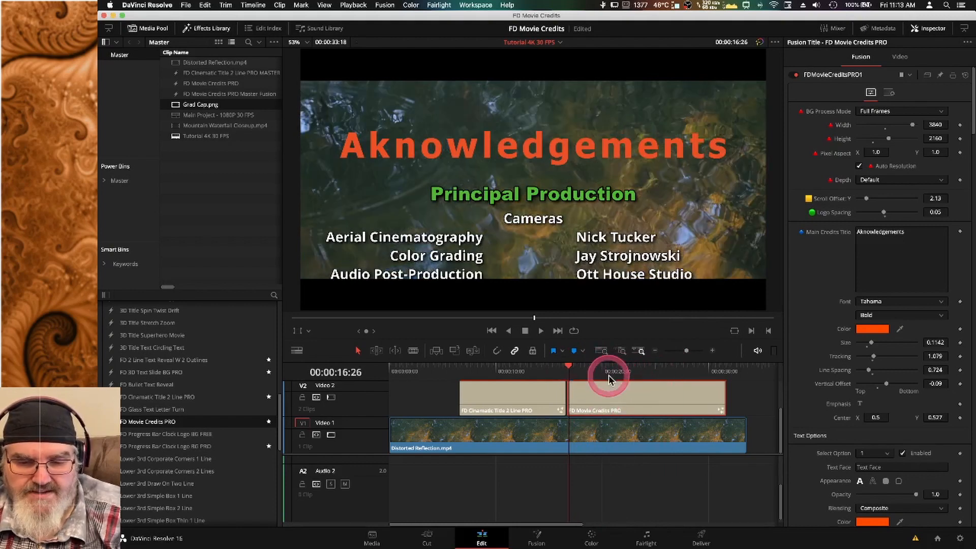
{"action": "left_click", "coordinate": [866, 198]}
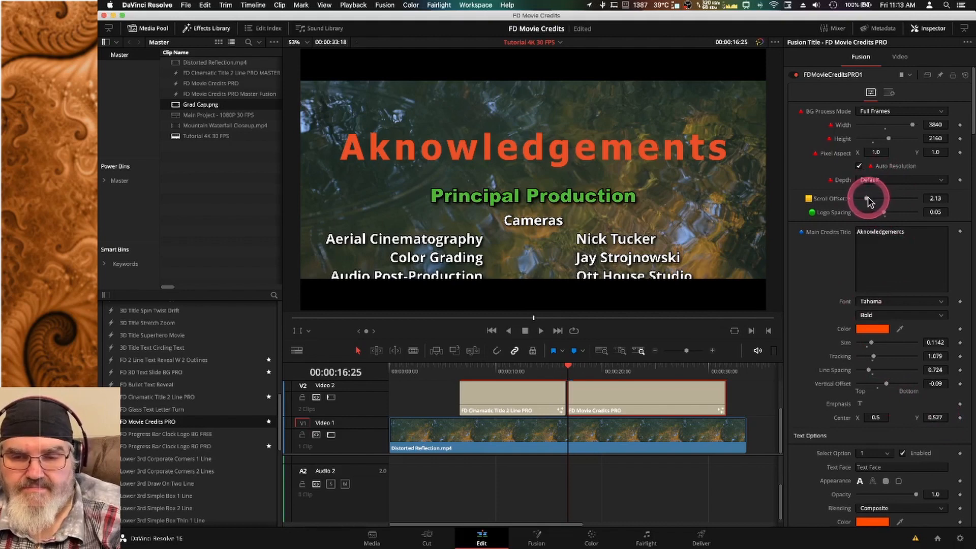
{"action": "mouse_move", "coordinate": [866, 202]}
{"action": "left_mouse_down"}
{"action": "mouse_move", "coordinate": [887, 202]}
{"action": "mouse_move", "coordinate": [861, 202]}
{"action": "left_mouse_up"}
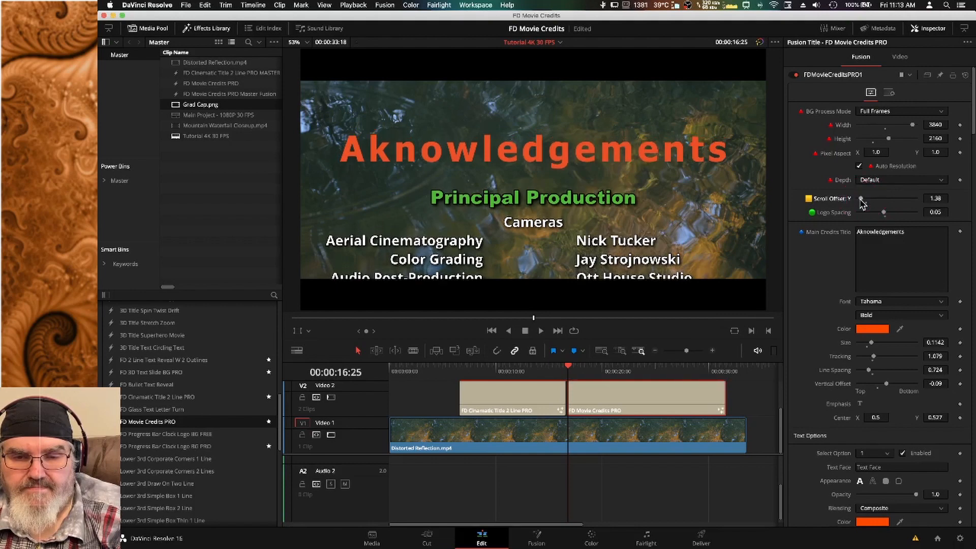
{"action": "left_click_drag", "start_coordinate": [860, 199], "coordinate": [853, 199]}
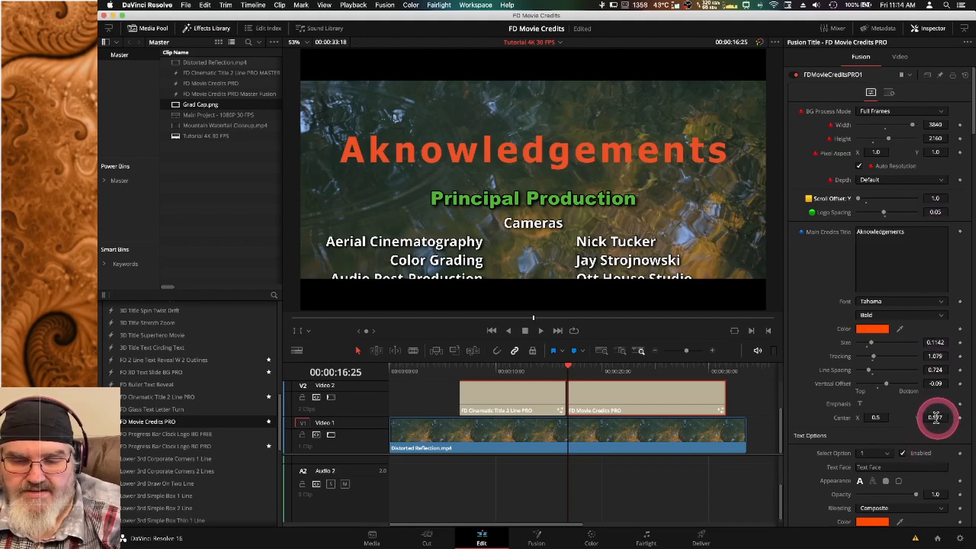
Set the credits' Center Y to -0.022 so the title begins below the visible frame.
{"action": "mouse_move", "coordinate": [938, 417]}
{"action": "left_mouse_down"}
{"action": "mouse_move", "coordinate": [882, 419]}
{"action": "mouse_move", "coordinate": [972, 419]}
{"action": "mouse_move", "coordinate": [905, 418]}
{"action": "mouse_move", "coordinate": [943, 417]}
{"action": "left_mouse_up"}
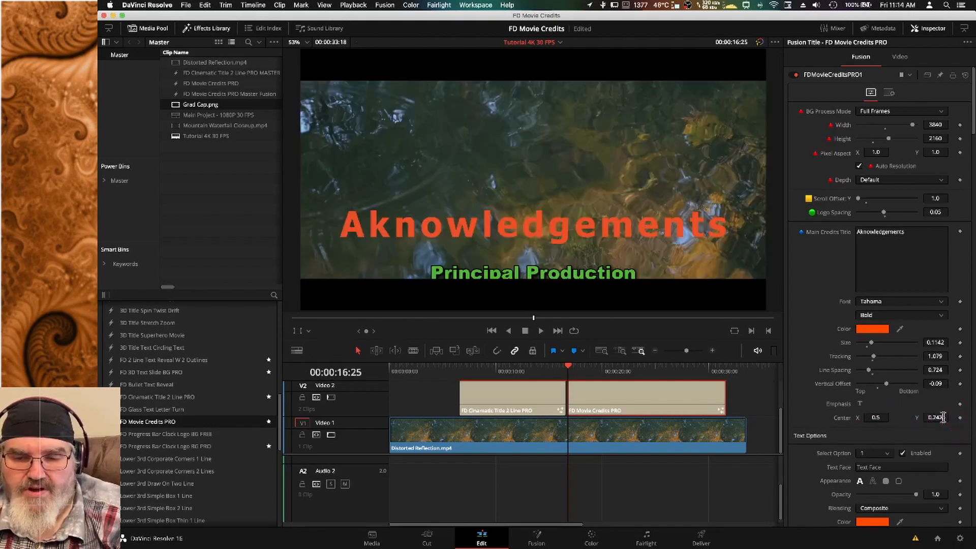
{"action": "left_click_drag", "start_coordinate": [942, 417], "coordinate": [926, 418]}
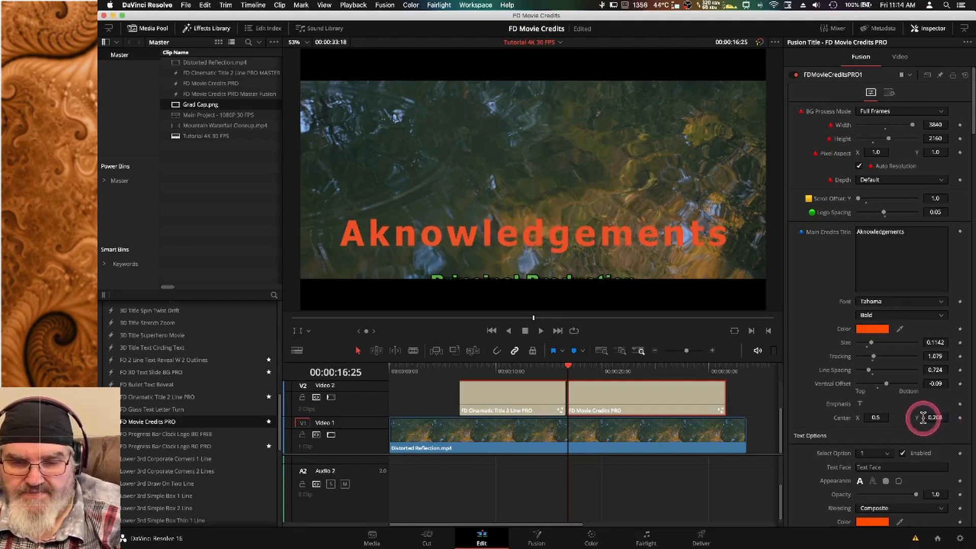
{"action": "left_click_drag", "start_coordinate": [922, 417], "coordinate": [907, 418]}
At the end of the credits clip, set Scroll Offset Y to 2.128 so the logo scrolls fully out of frame.
{"action": "left_click_drag", "start_coordinate": [579, 366], "coordinate": [725, 366]}
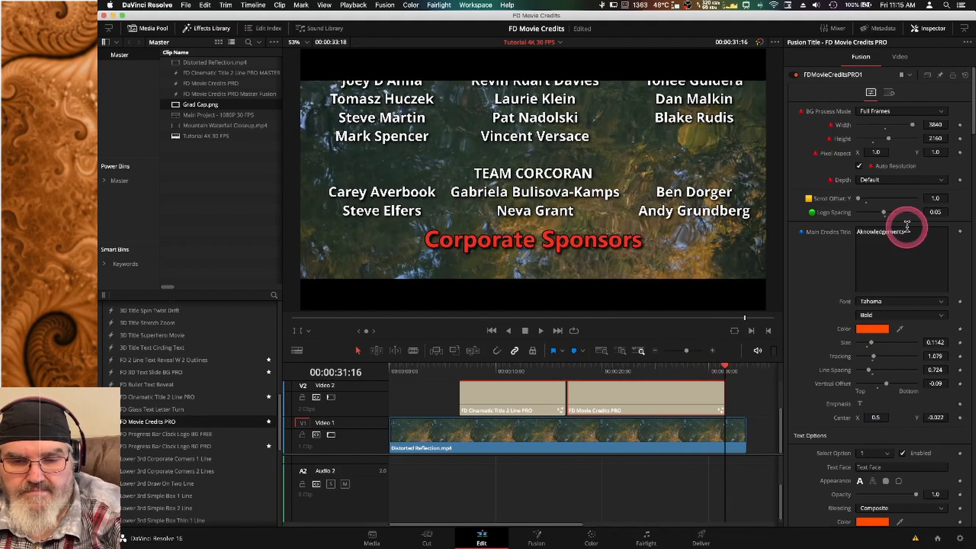
{"action": "left_click", "coordinate": [858, 199]}
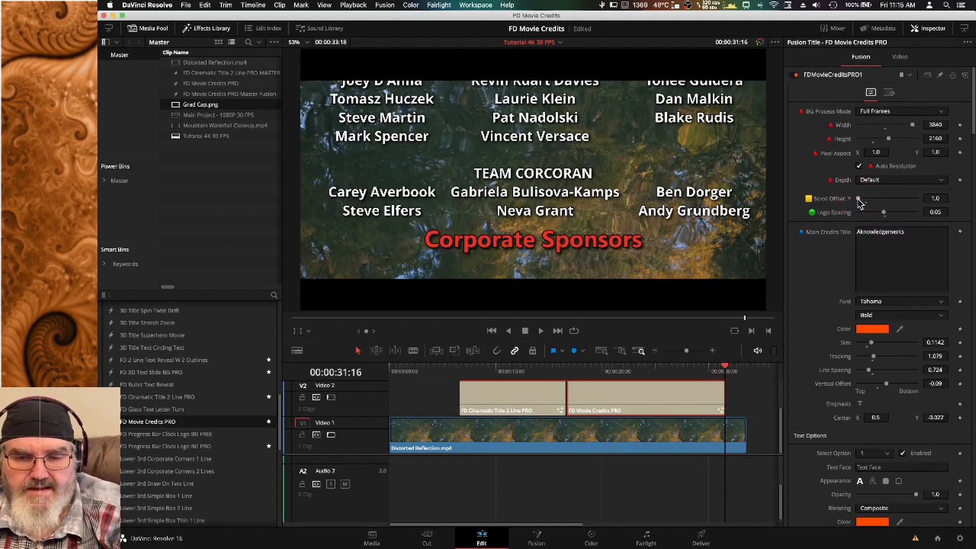
{"action": "left_click", "coordinate": [858, 200]}
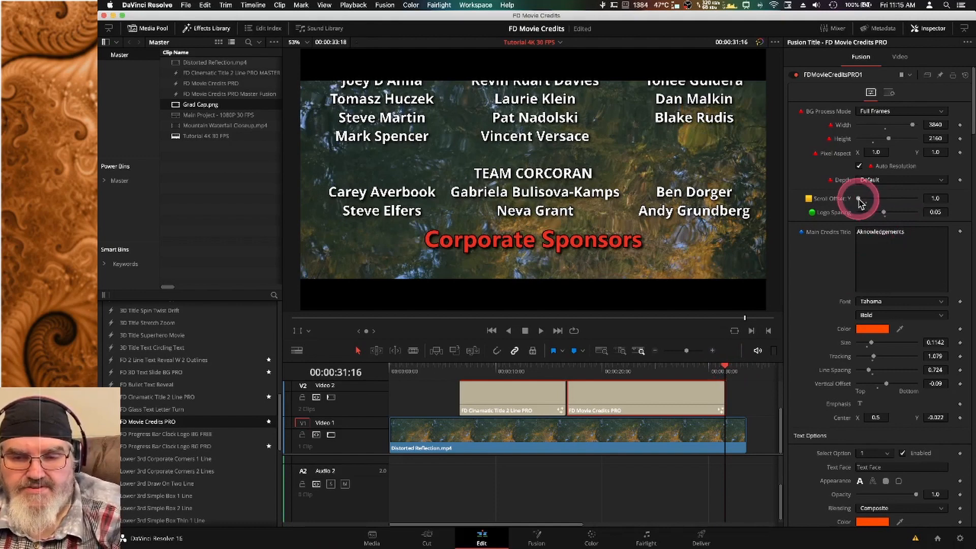
{"action": "mouse_move", "coordinate": [859, 200]}
{"action": "left_mouse_down"}
{"action": "mouse_move", "coordinate": [886, 204]}
{"action": "mouse_move", "coordinate": [867, 203]}
{"action": "left_mouse_up"}
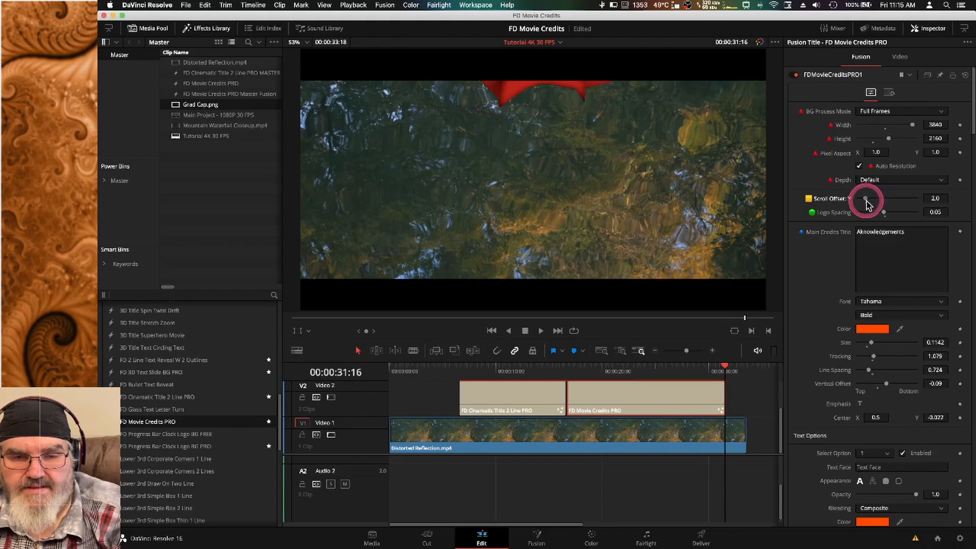
{"action": "left_click", "coordinate": [932, 198]}
{"action": "left_click_drag", "start_coordinate": [934, 198], "coordinate": [957, 200]}
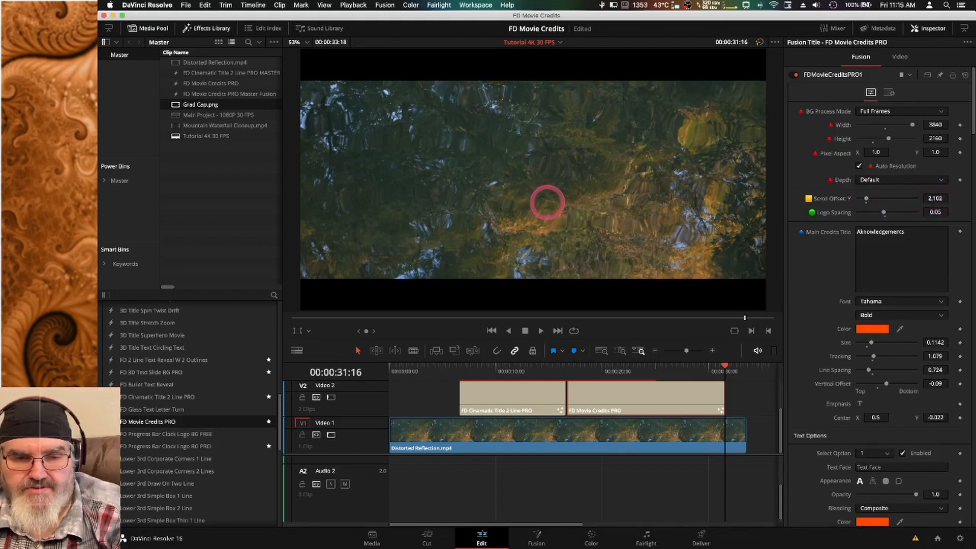
{"action": "left_click_drag", "start_coordinate": [548, 202], "coordinate": [567, 198]}
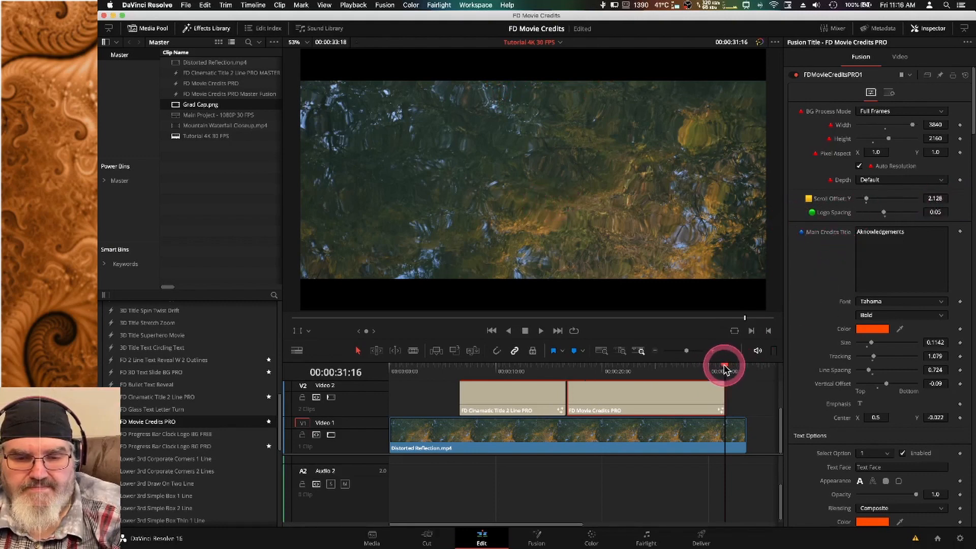
Check the render cache bar above the cinematic title and movie credits clips in the timeline.
{"action": "scroll", "coordinate": [747, 407], "scroll_direction": "up", "scroll_amount": 2}
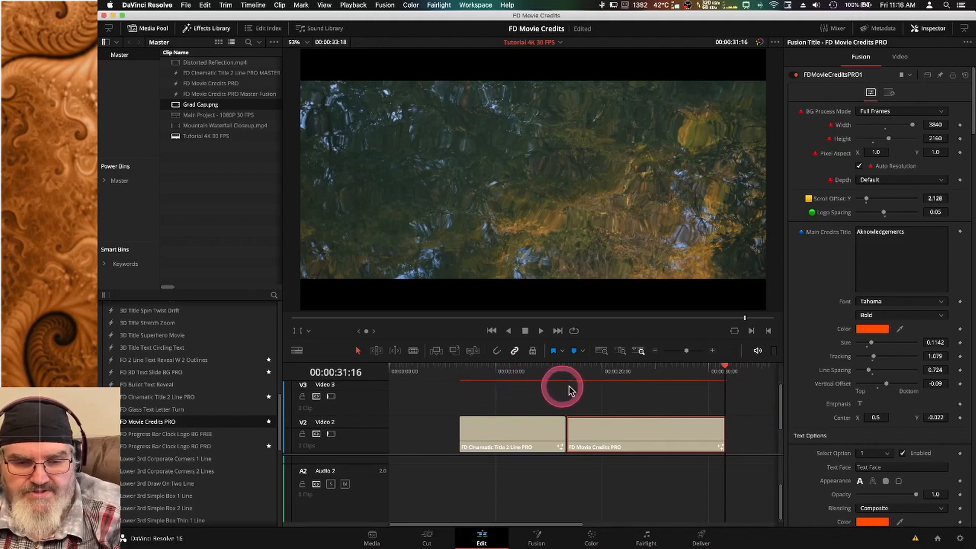
{"action": "left_click", "coordinate": [745, 390]}
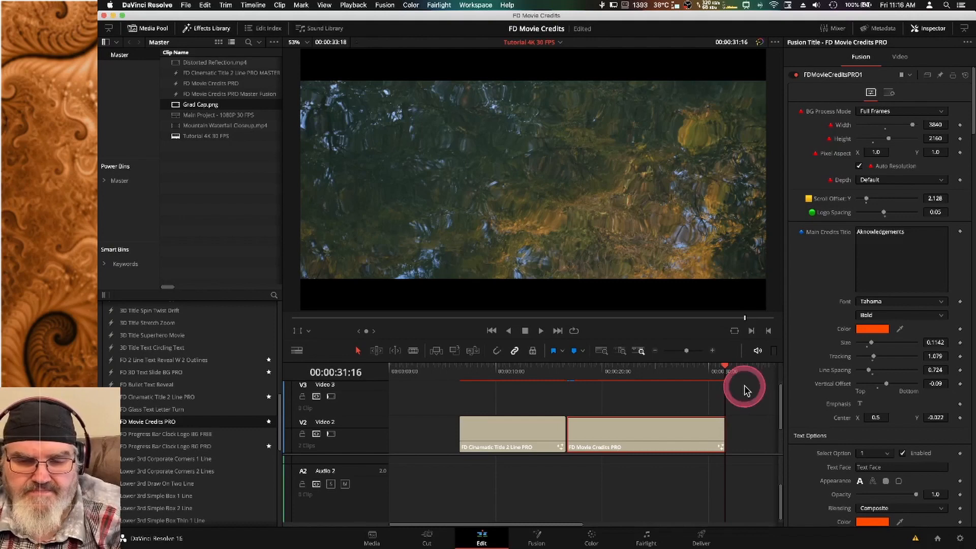
{"action": "left_click", "coordinate": [680, 440]}
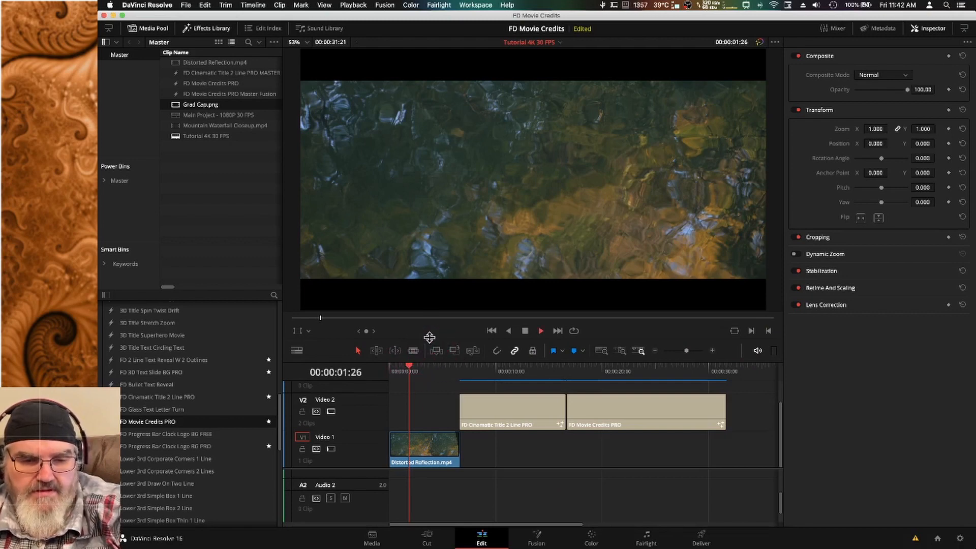
Play the timeline through both title clips to the end of the movie credits.
{"action": "key", "text": "space"}
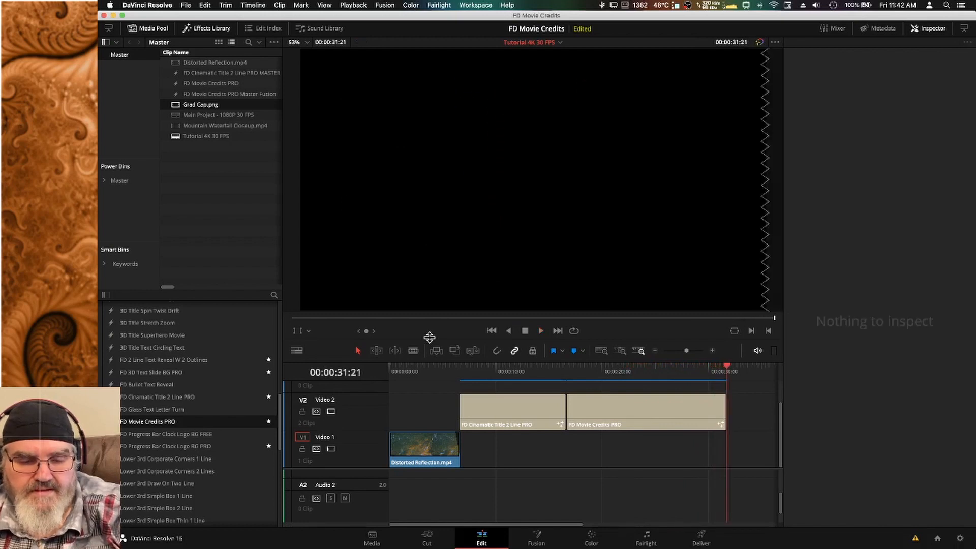
{"action": "left_click", "coordinate": [477, 428]}
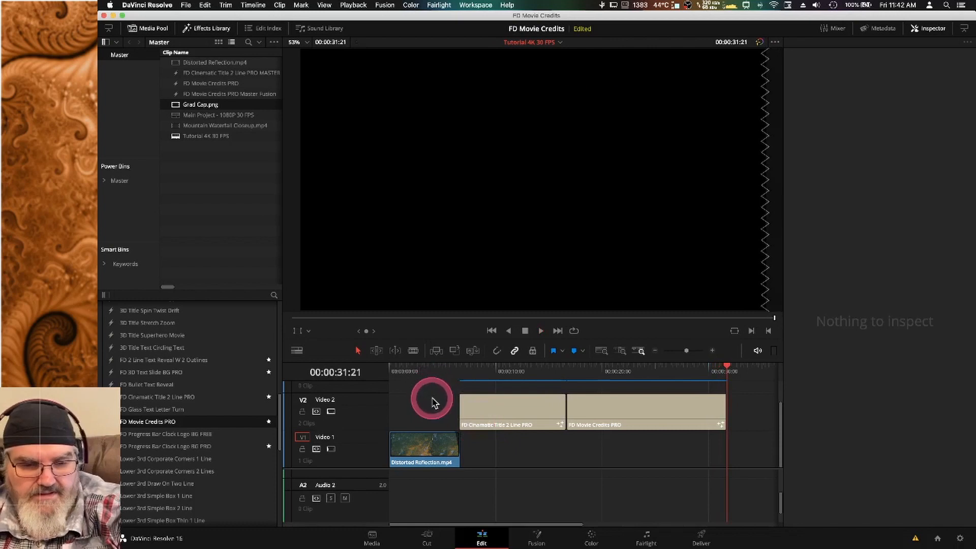
{"action": "left_click", "coordinate": [728, 366]}
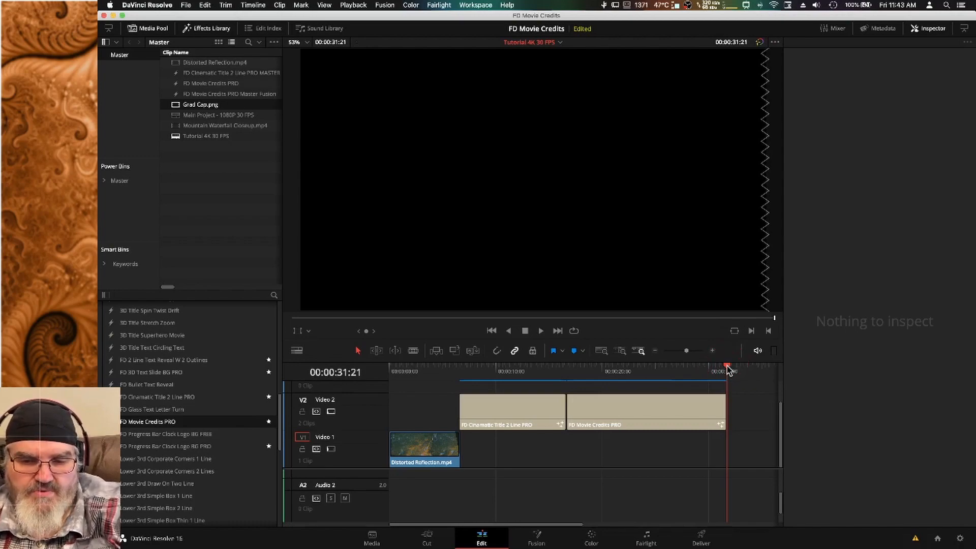
{"action": "left_click", "coordinate": [728, 370]}
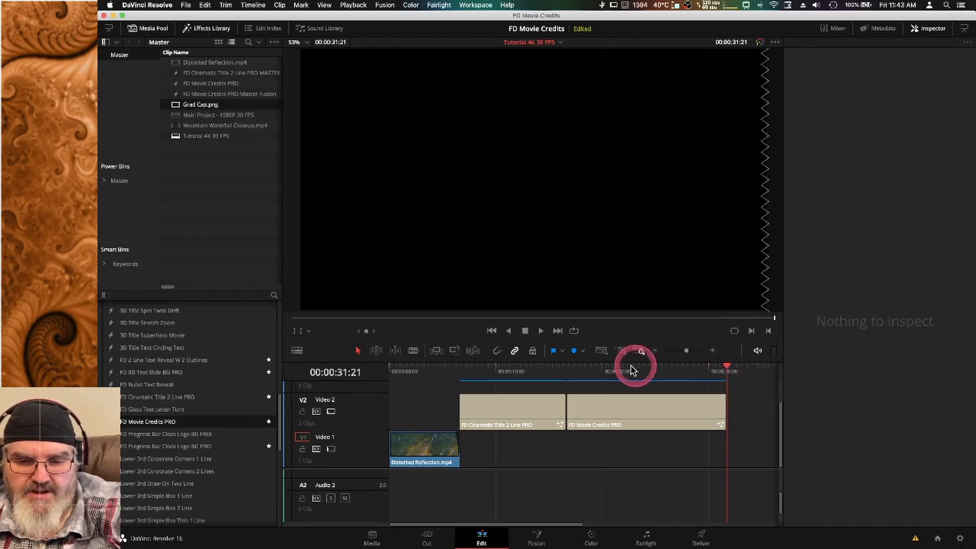